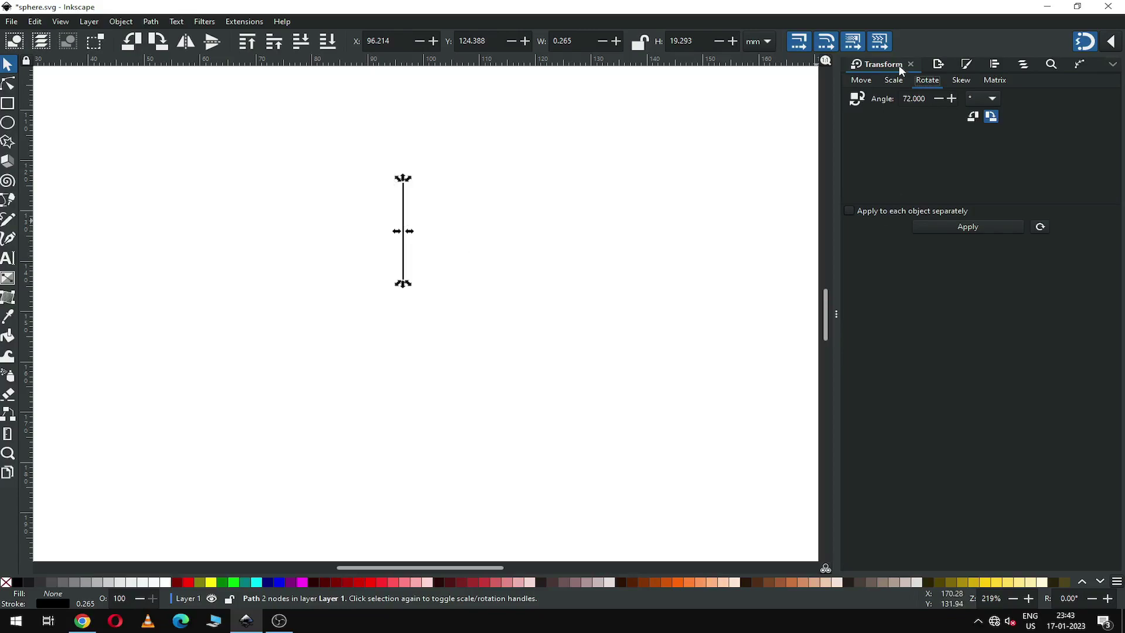
# Step: Set the rotation angle to 36°, duplicate the vertical line and rotate the copy clockwise about its lower end
pyautogui.doubleClick(932, 102)
pyautogui.write('36')
pyautogui.rightClick(404, 212)
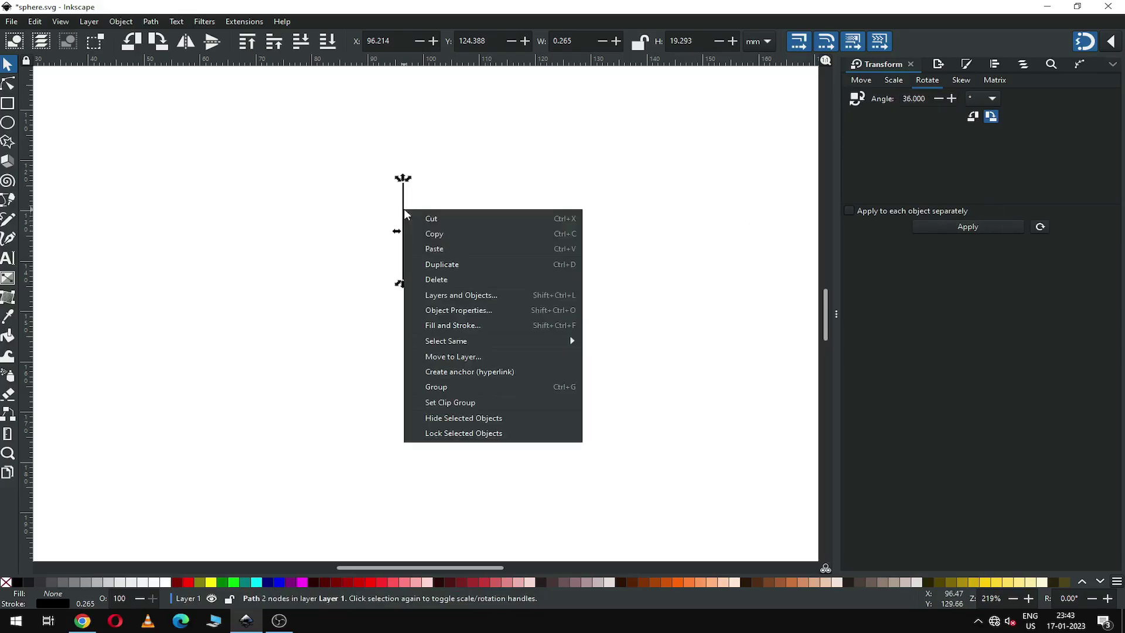
pyautogui.click(445, 262)
pyautogui.click(966, 229)
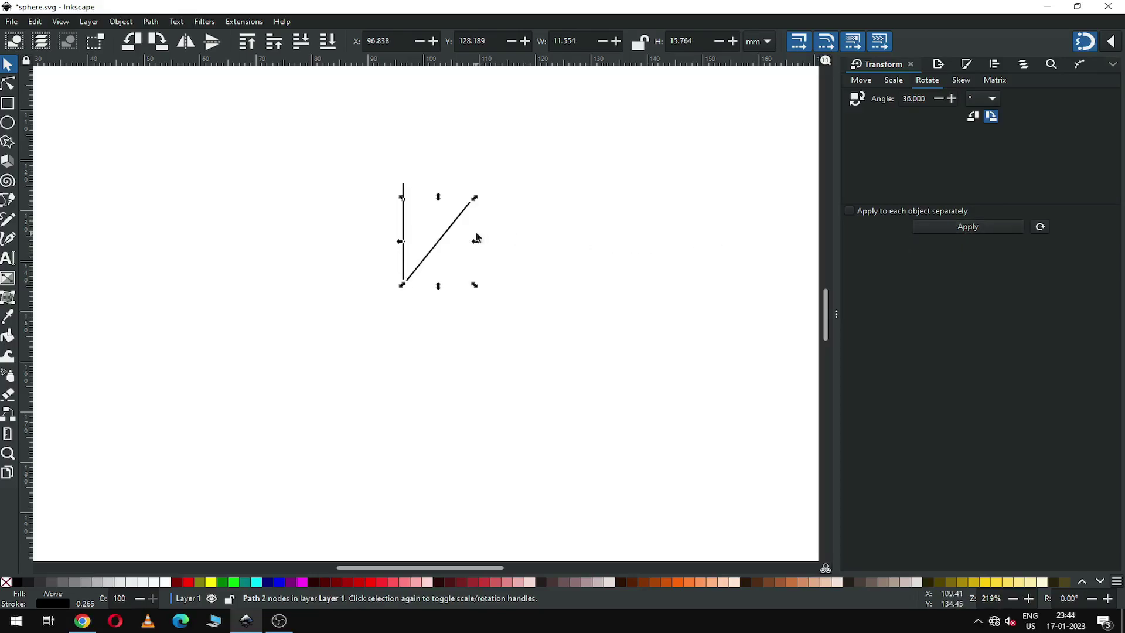
# Step: Add three more spokes by repeatedly duplicating the newest line and rotating each copy a further 36°
pyautogui.rightClick(458, 219)
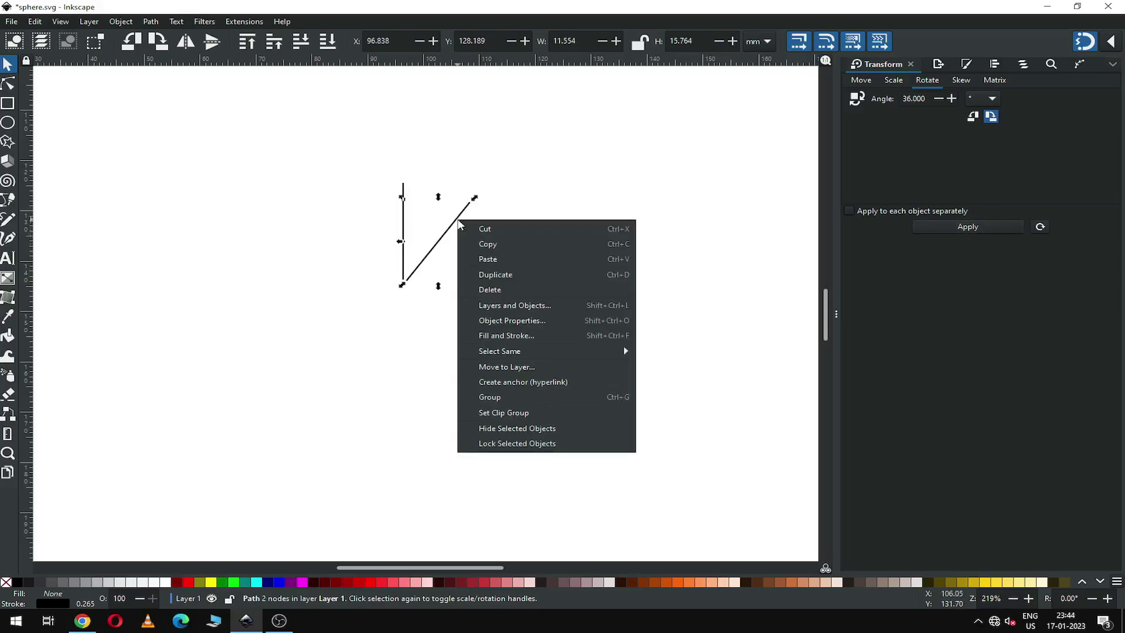
pyautogui.click(494, 275)
pyautogui.click(952, 237)
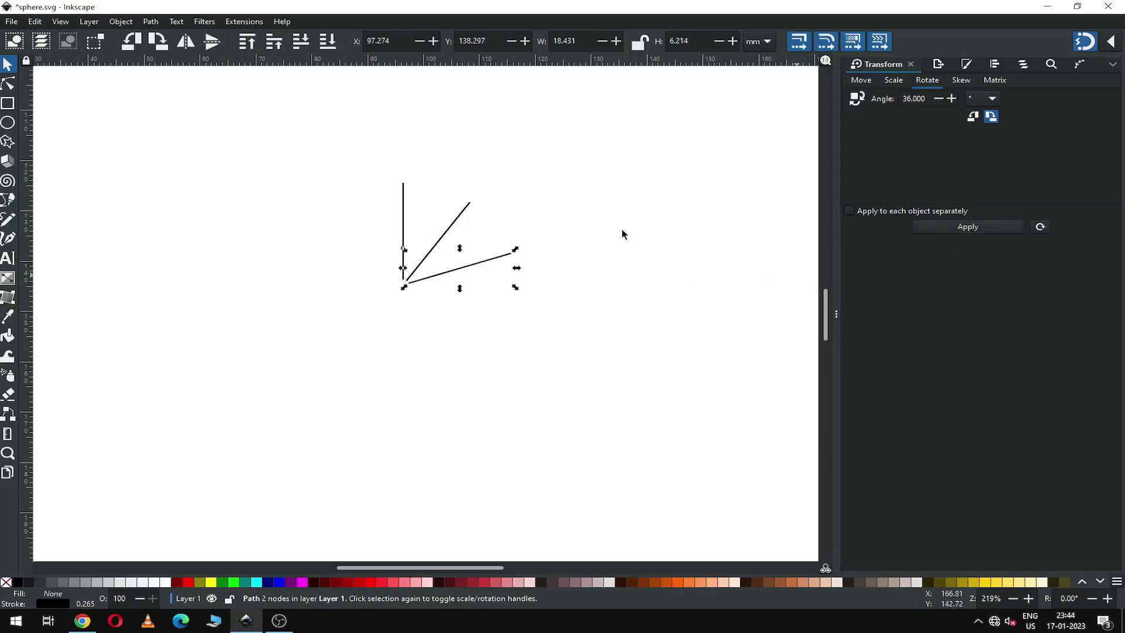
pyautogui.rightClick(494, 258)
pyautogui.click(535, 317)
pyautogui.click(932, 229)
pyautogui.rightClick(439, 297)
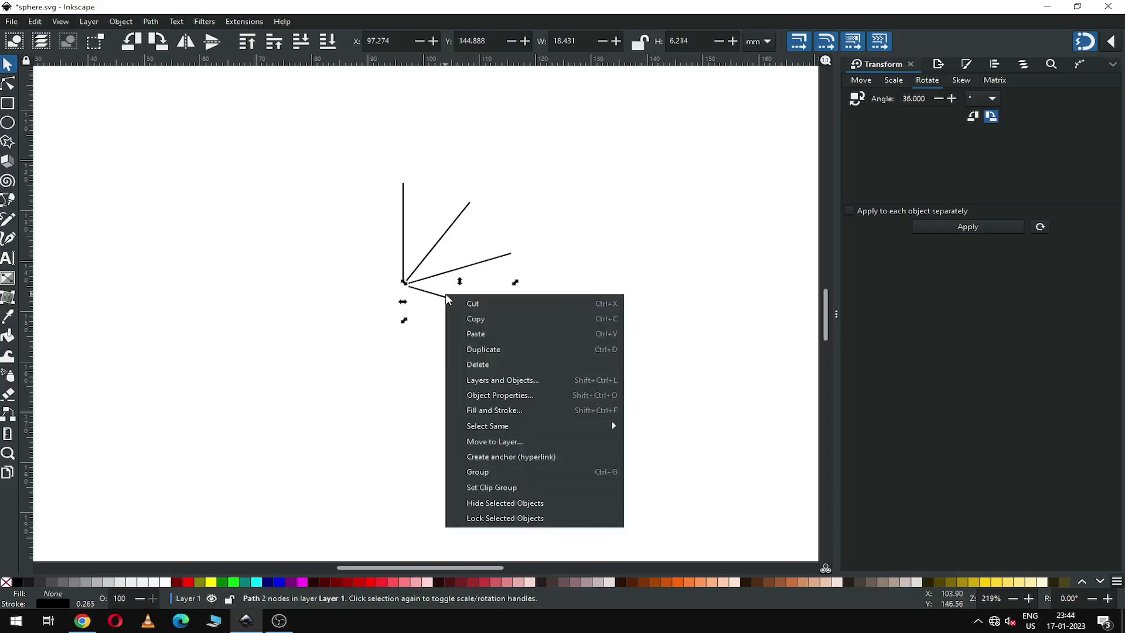
pyautogui.click(498, 346)
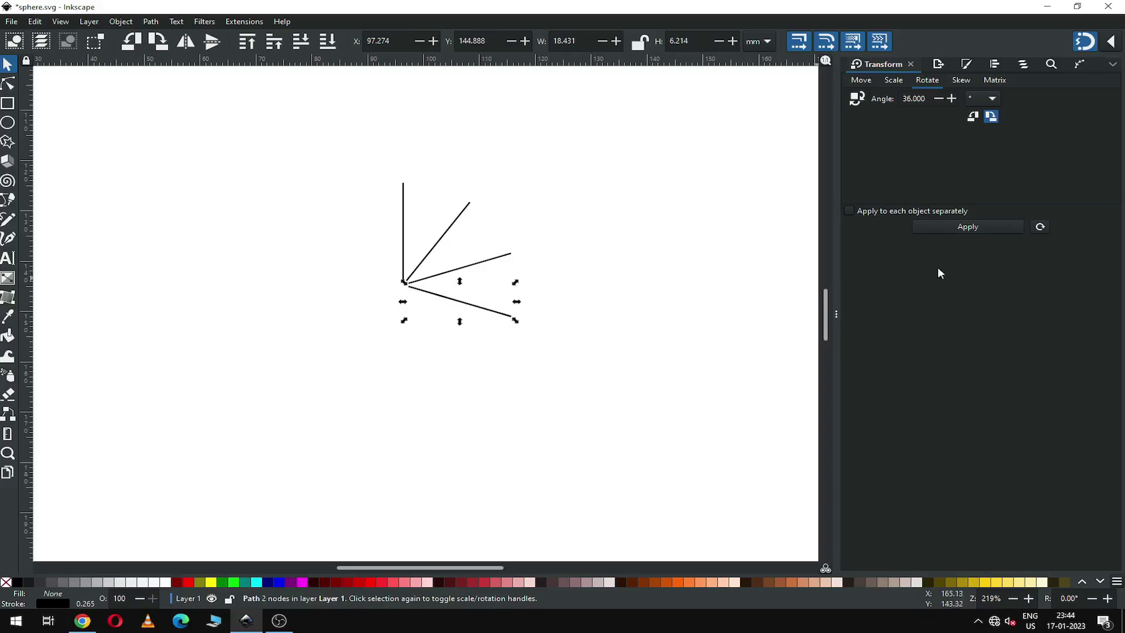
pyautogui.click(955, 232)
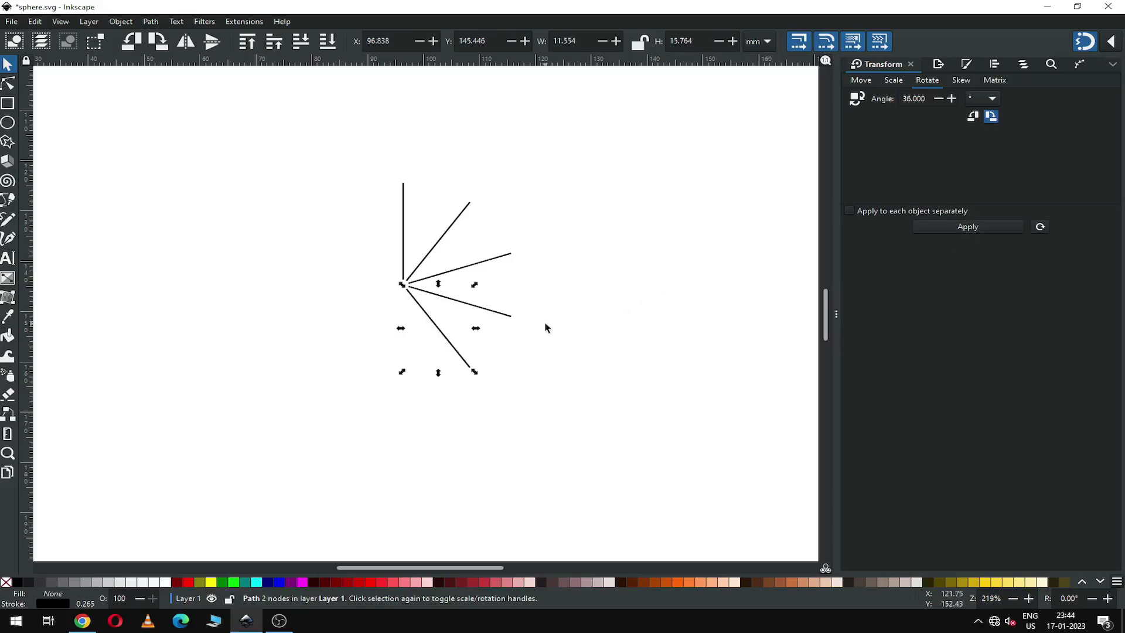
# Step: Complete the circle of ten spokes with five more duplicates, each rotated 36° from the previous one, and deselect
pyautogui.click(927, 230)
pyautogui.hotkey('ctrl', 'd')
pyautogui.click(927, 230)
pyautogui.hotkey('ctrl', 'd')
pyautogui.click(927, 231)
pyautogui.hotkey('ctrl', 'd')
pyautogui.click(925, 228)
pyautogui.hotkey('ctrl', 'd')
pyautogui.click(925, 227)
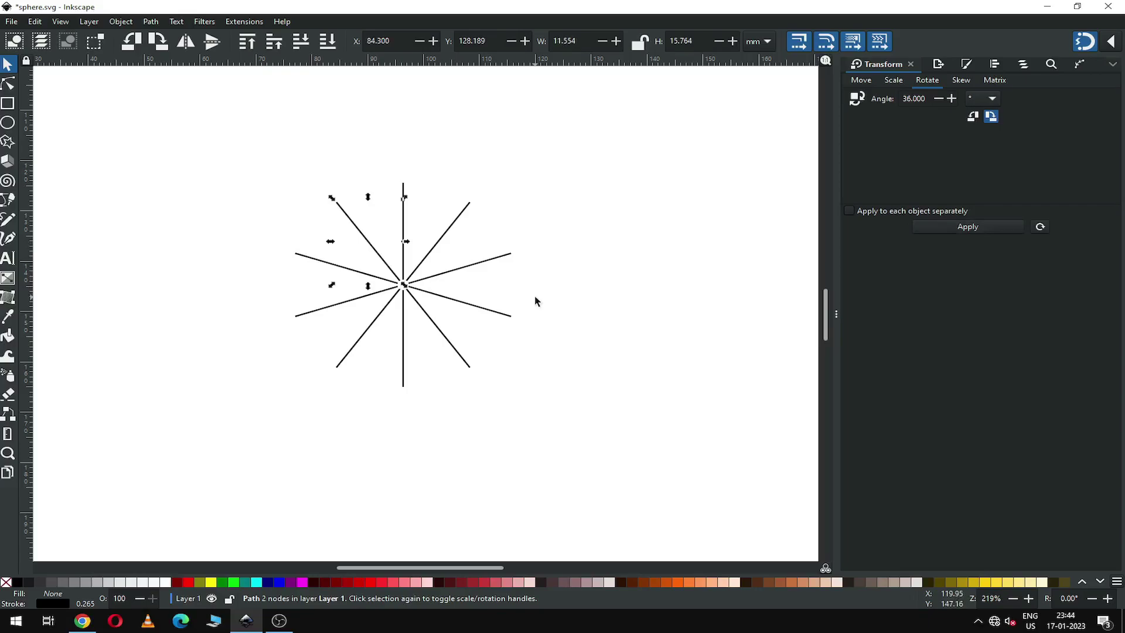
pyautogui.click(555, 279)
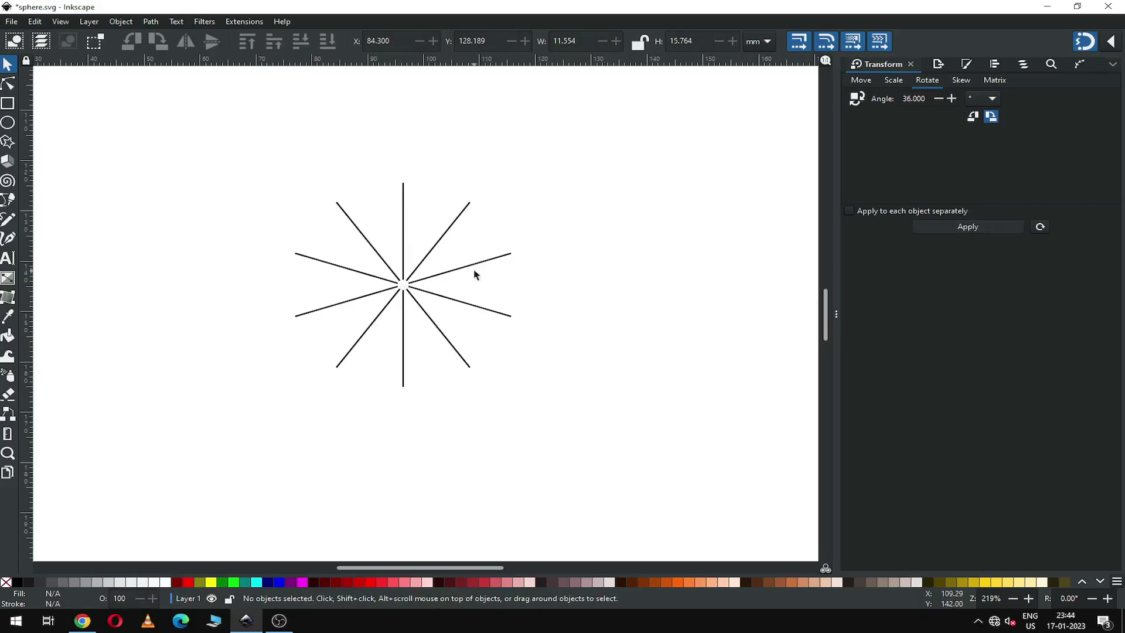
# Step: Check the snapping options and move the upper-left and lower spokes so their inner ends meet the lower-right spoke's inner end
pyautogui.press('z')
pyautogui.moveTo(363, 252); pyautogui.dragTo(457, 322)
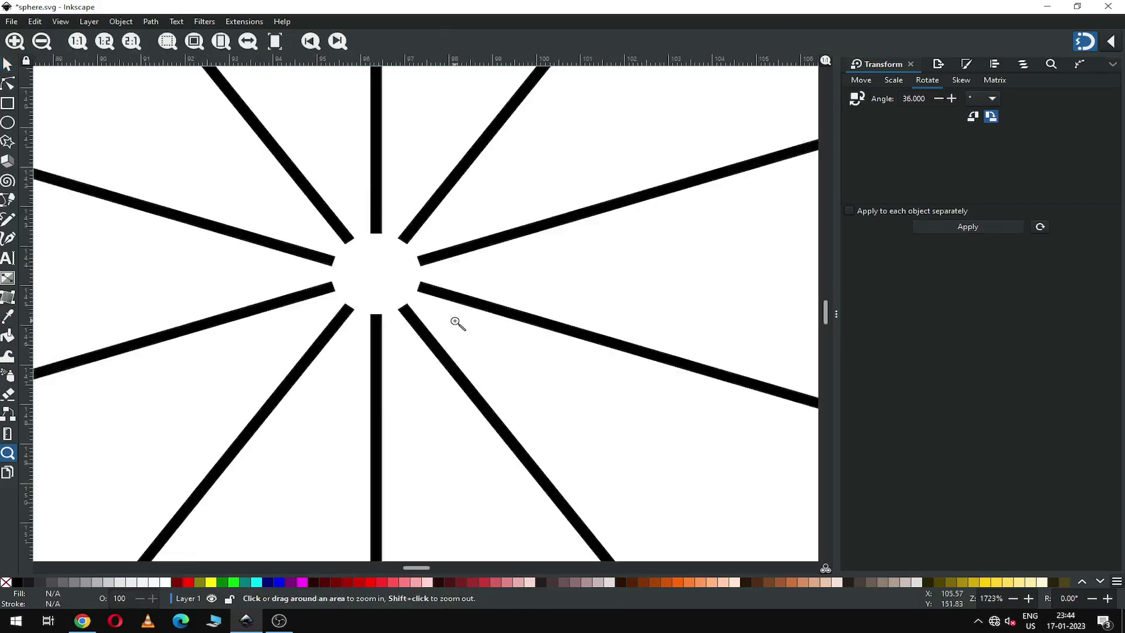
pyautogui.click(13, 67)
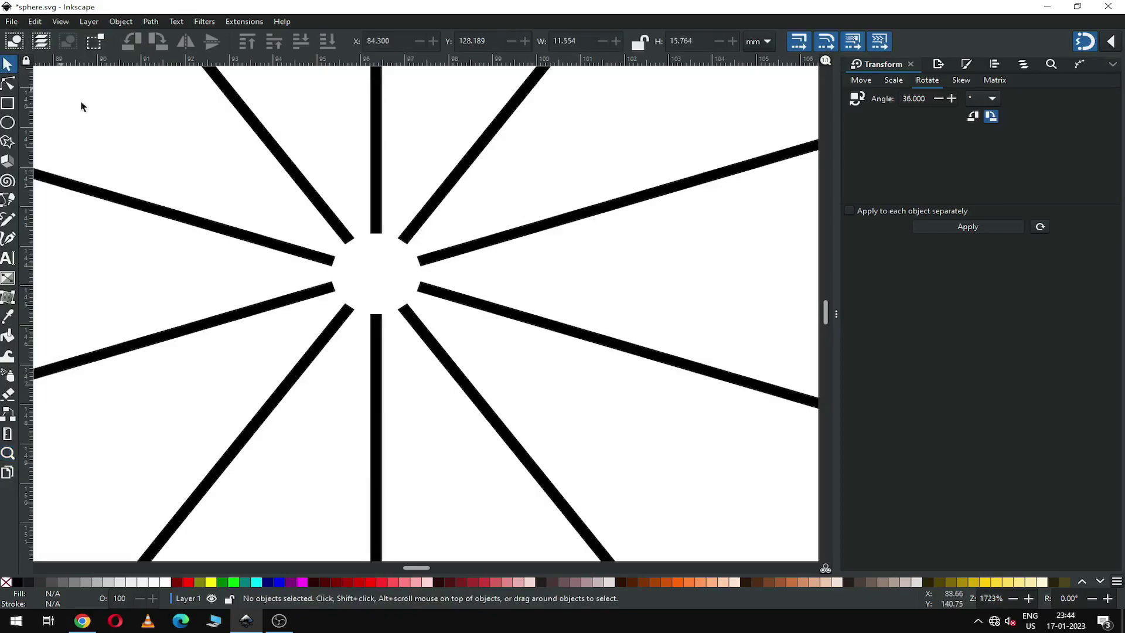
pyautogui.click(348, 237)
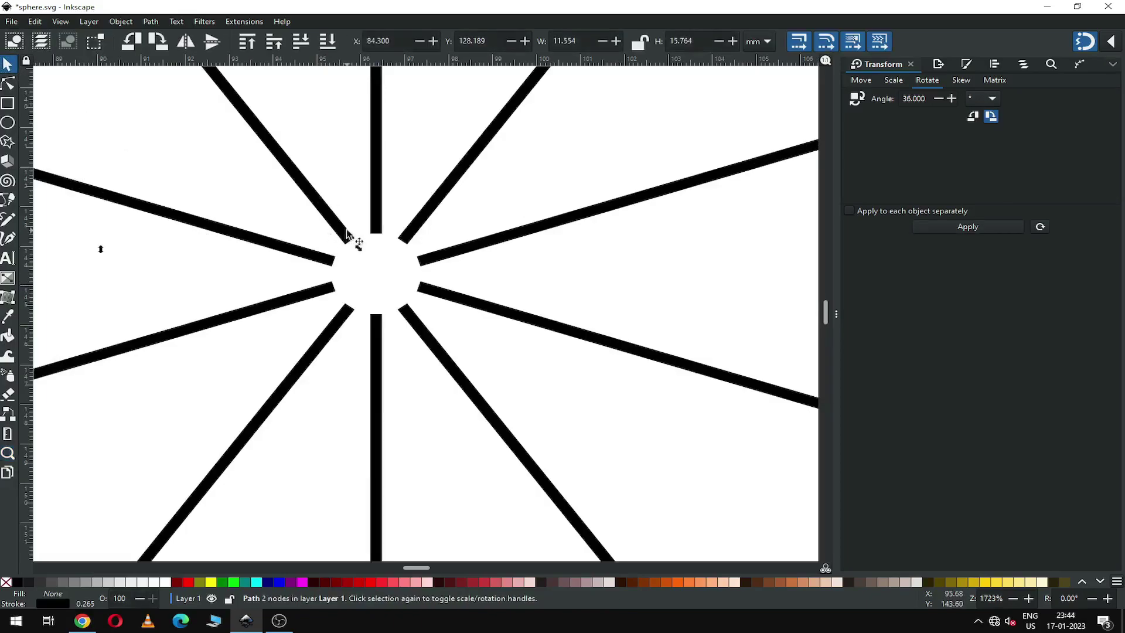
pyautogui.click(1114, 44)
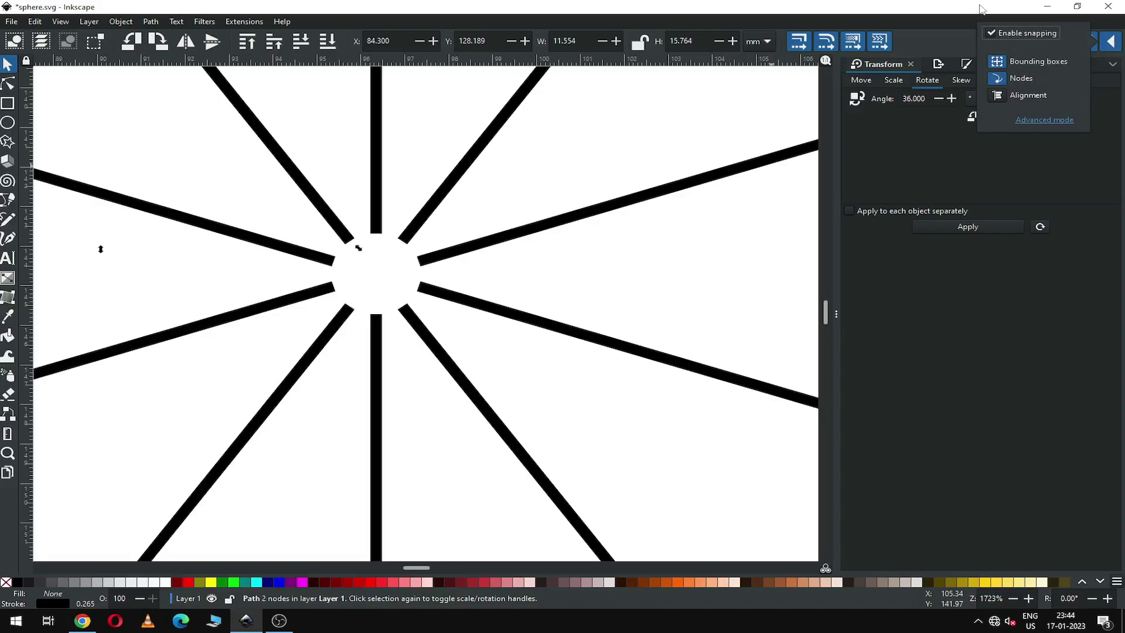
pyautogui.click(409, 179)
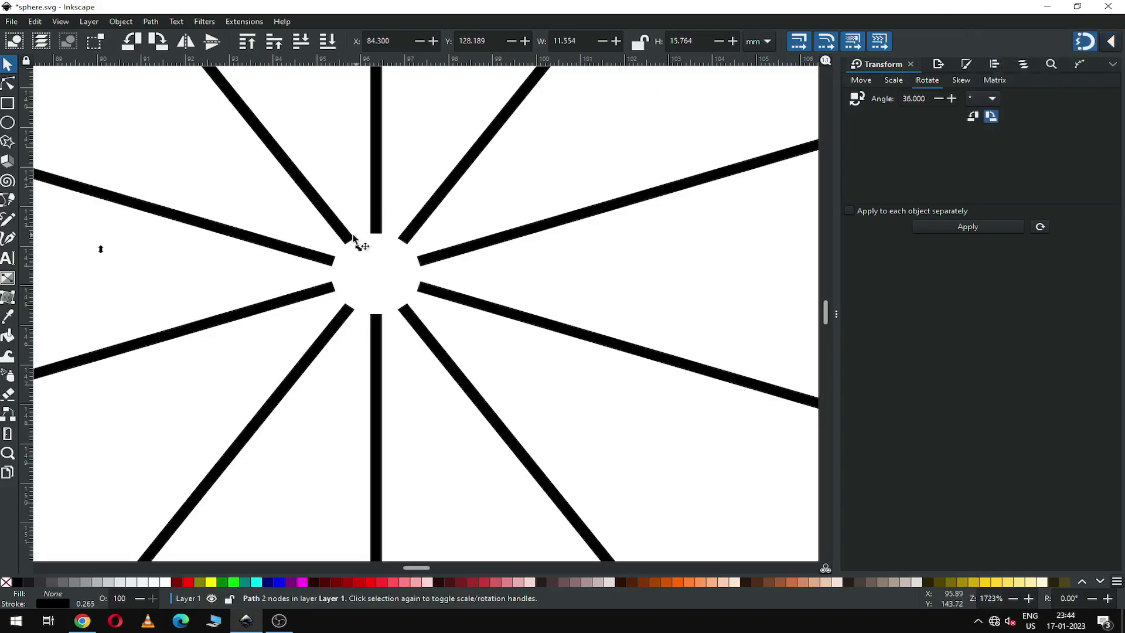
pyautogui.moveTo(354, 243); pyautogui.dragTo(404, 310)
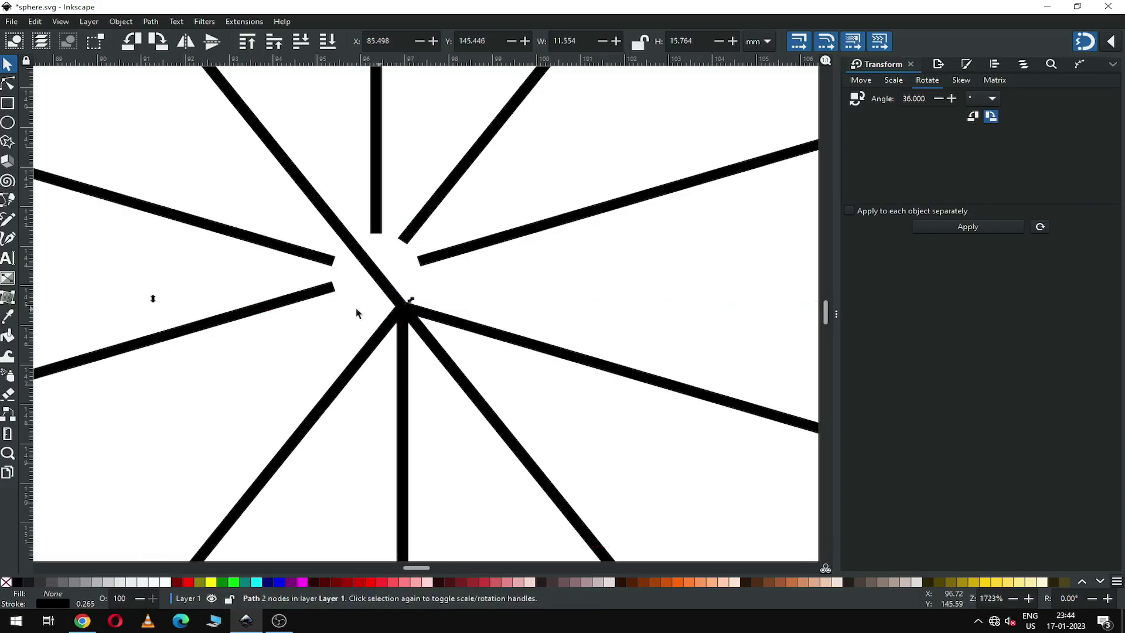
# Step: Move the five remaining spokes so their inner ends snap to the same centre point, and clear the selection
pyautogui.moveTo(325, 293); pyautogui.dragTo(393, 316)
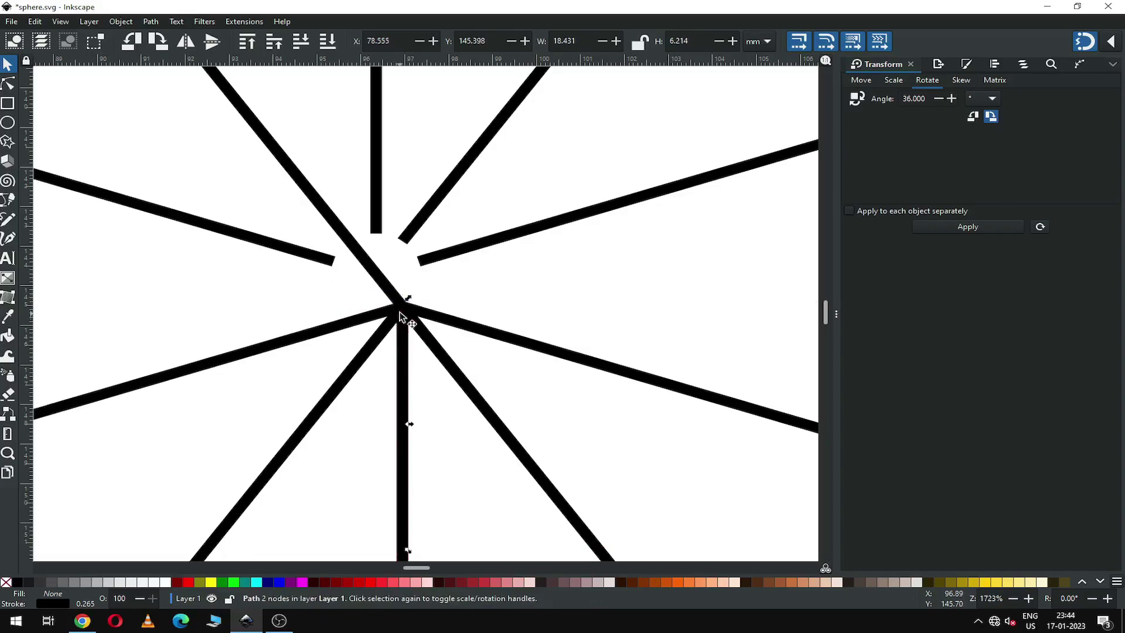
pyautogui.moveTo(437, 259); pyautogui.dragTo(402, 309)
pyautogui.moveTo(414, 238); pyautogui.dragTo(402, 309)
pyautogui.moveTo(380, 226); pyautogui.dragTo(402, 293)
pyautogui.moveTo(332, 262); pyautogui.dragTo(393, 311)
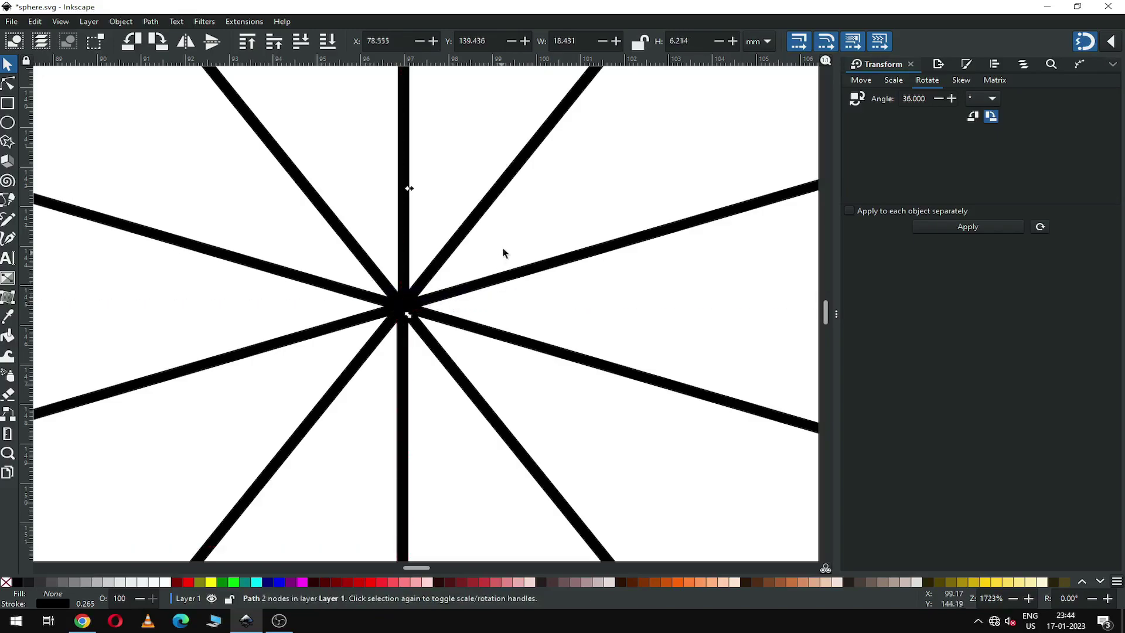
pyautogui.press('Escape')
# Step: Save the drawing of the joined spokes
pyautogui.press('-')
pyautogui.press('-')
pyautogui.press('-')
pyautogui.press('-')
pyautogui.press('-')
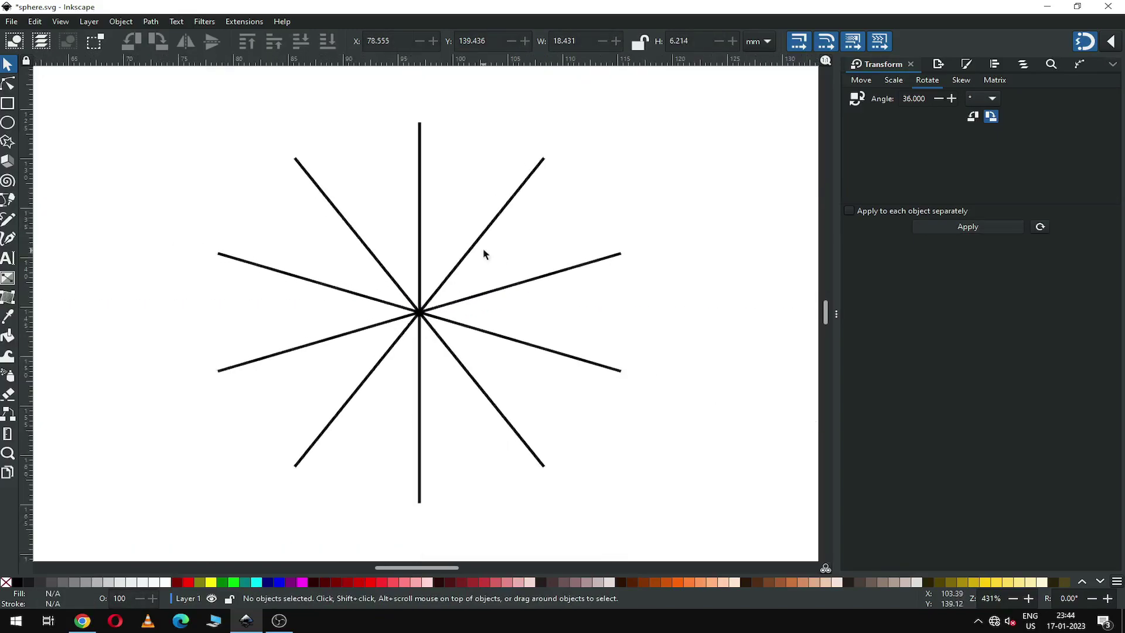
pyautogui.hotkey('ctrl', 's')
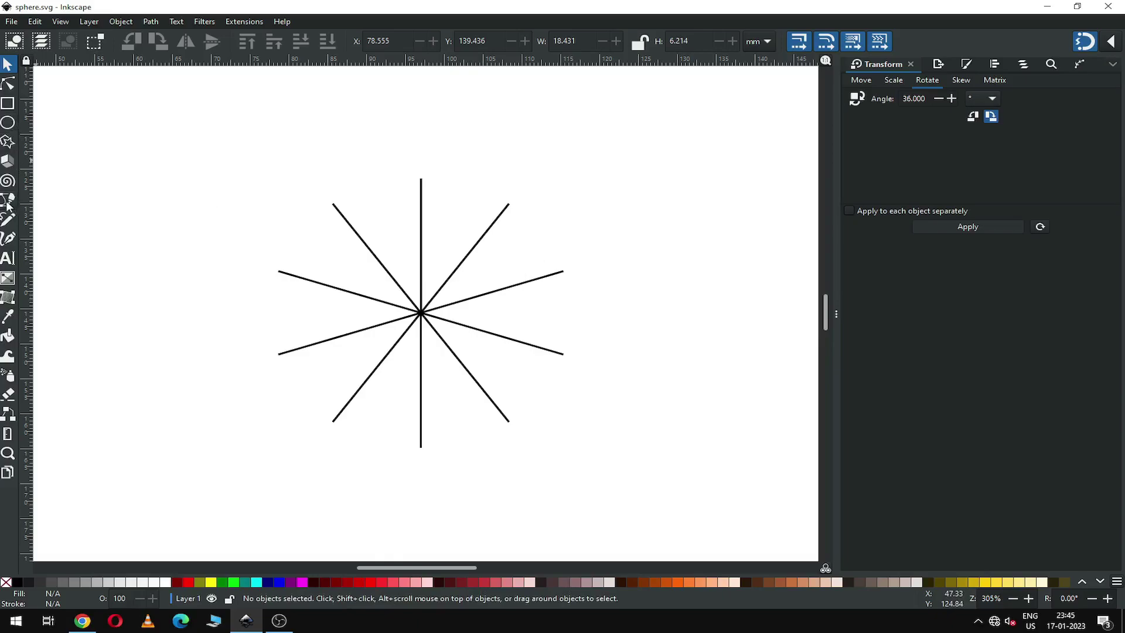
# Step: Connect the outer spoke tips with four straight Pencil segments, clockwise from the lower-right spoke to the upper of the two left spokes
pyautogui.click(8, 219)
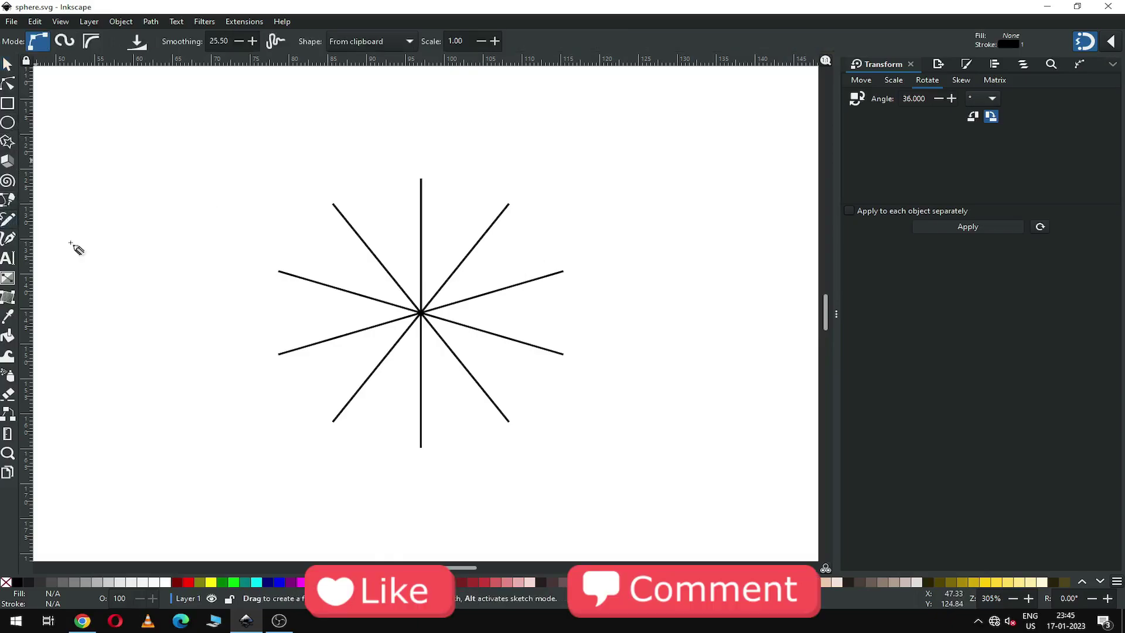
pyautogui.click(508, 421)
pyautogui.click(421, 447)
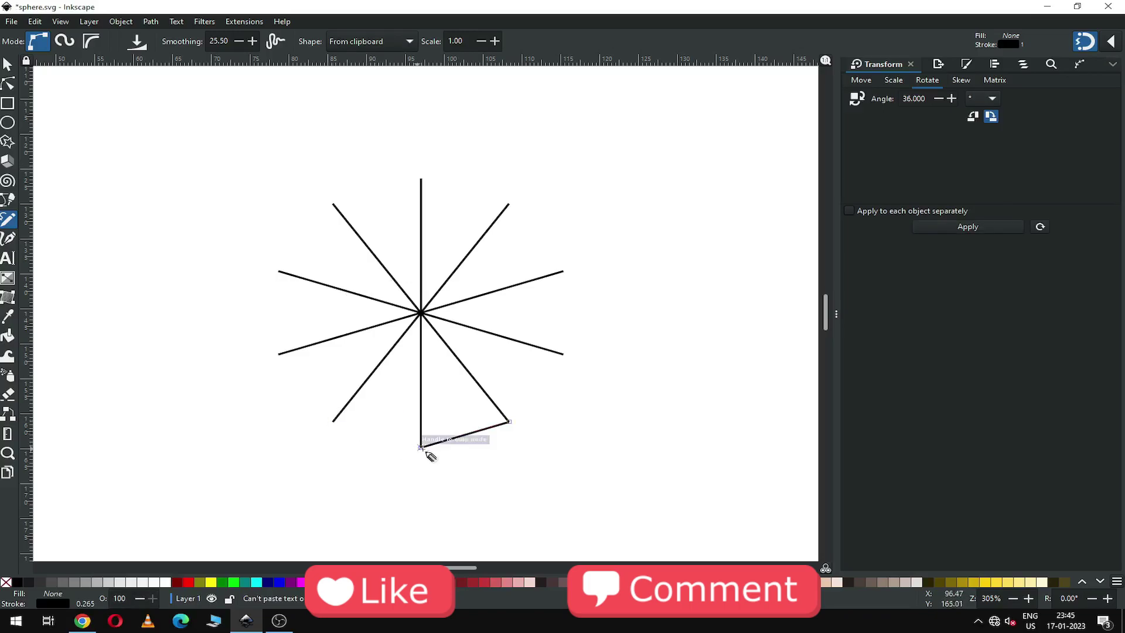
pyautogui.click(420, 447)
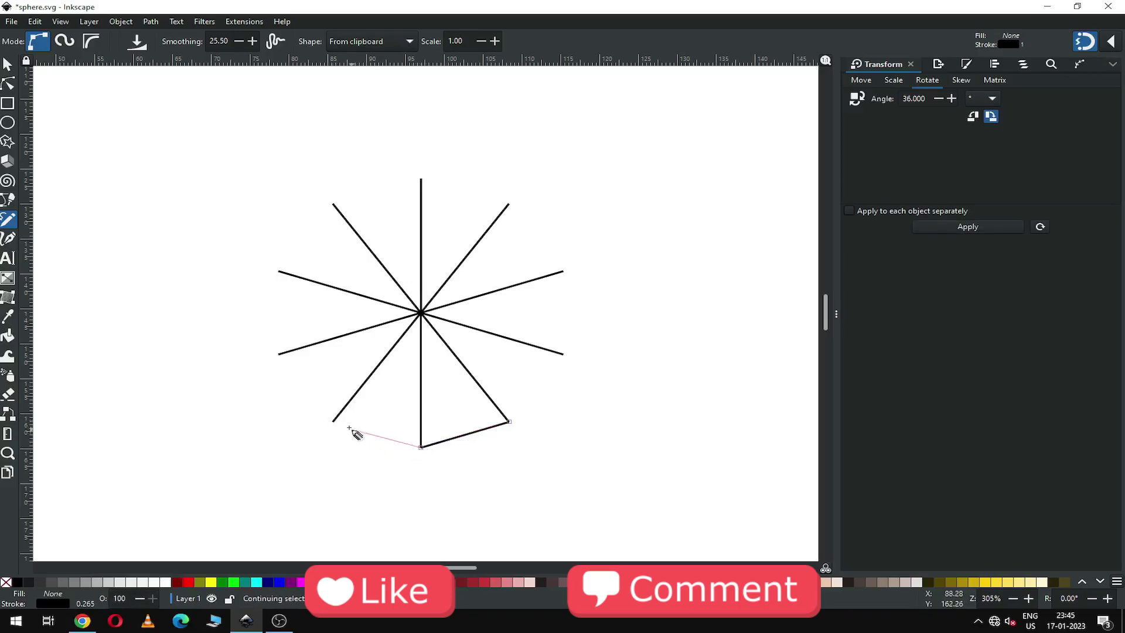
pyautogui.click(332, 420)
pyautogui.click(278, 355)
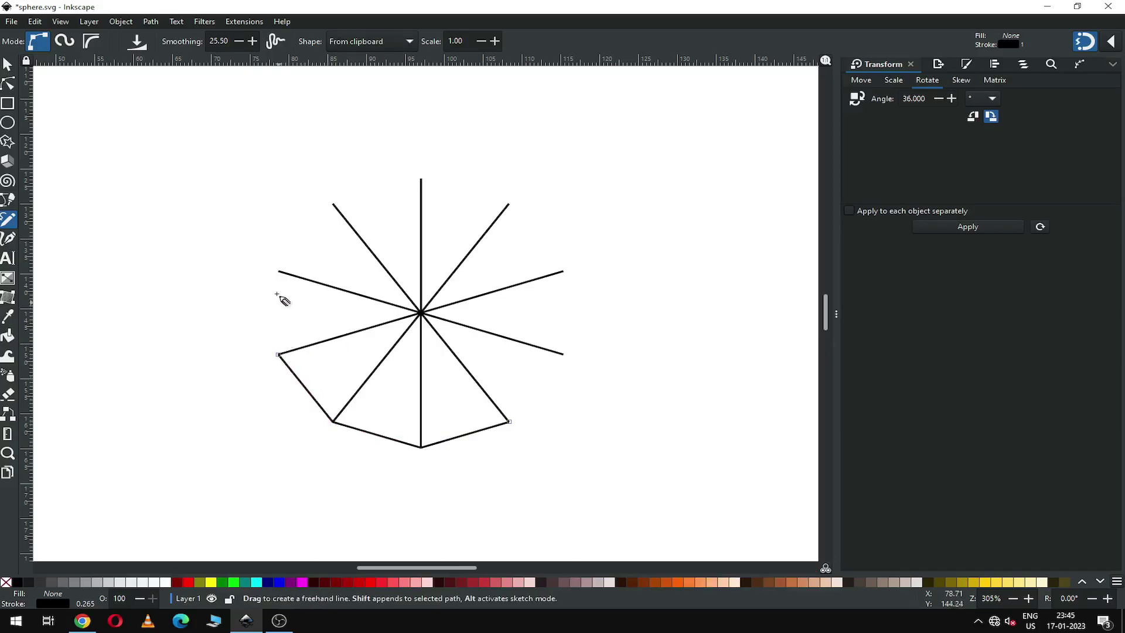
pyautogui.click(278, 354)
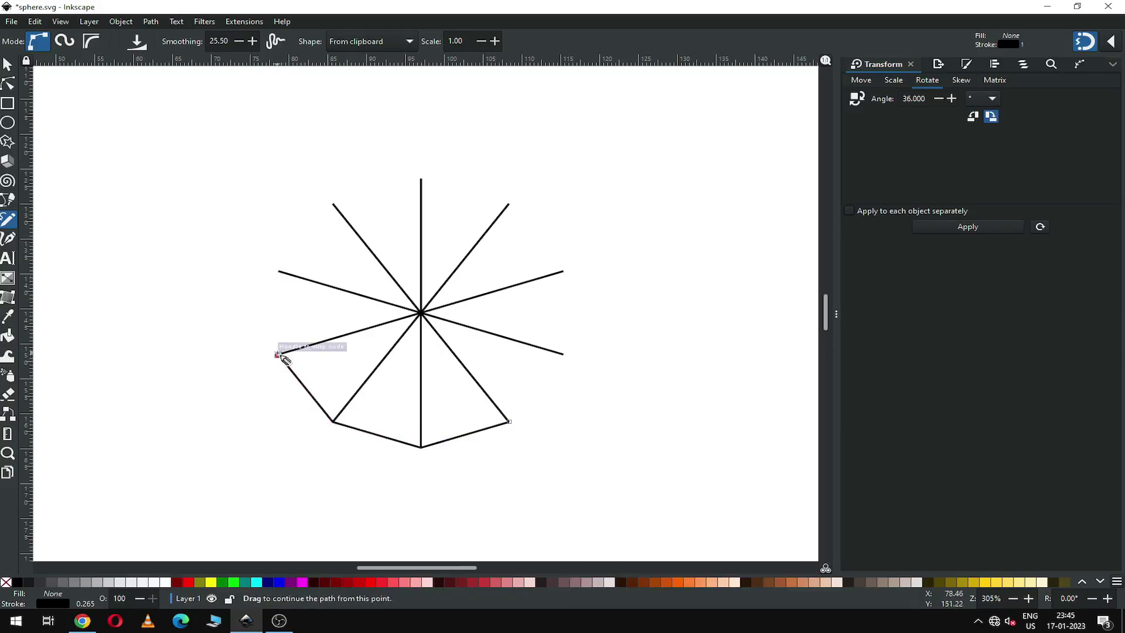
pyautogui.click(280, 272)
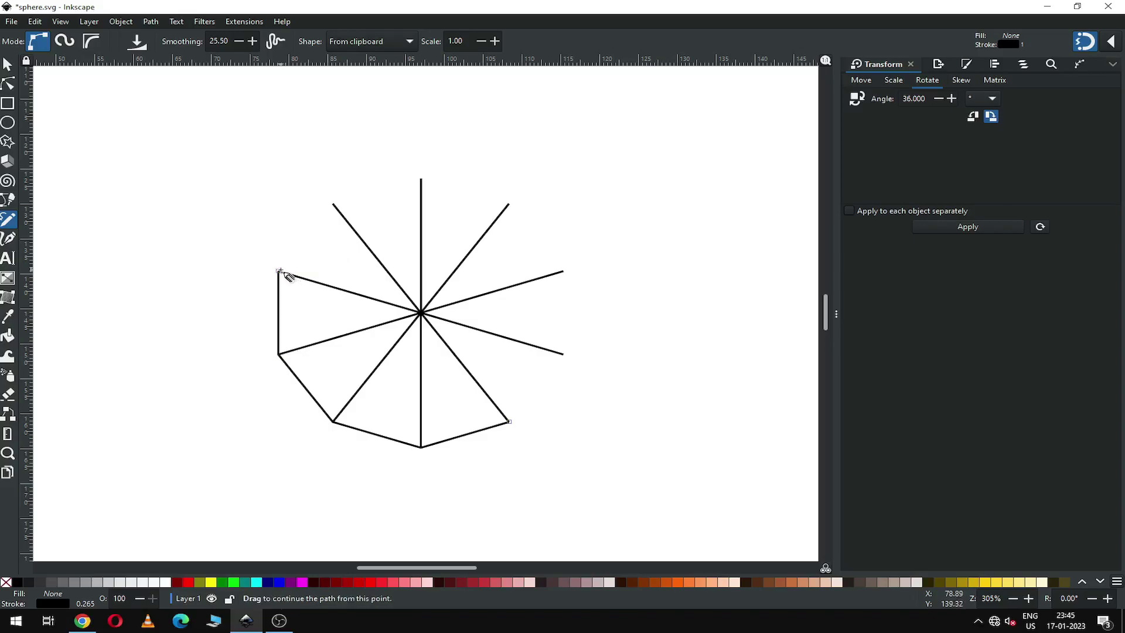
# Step: Close the ten-sided outline with six more straight segments, clockwise from the upper left spoke back to the lower-right spoke tip
pyautogui.click(279, 270)
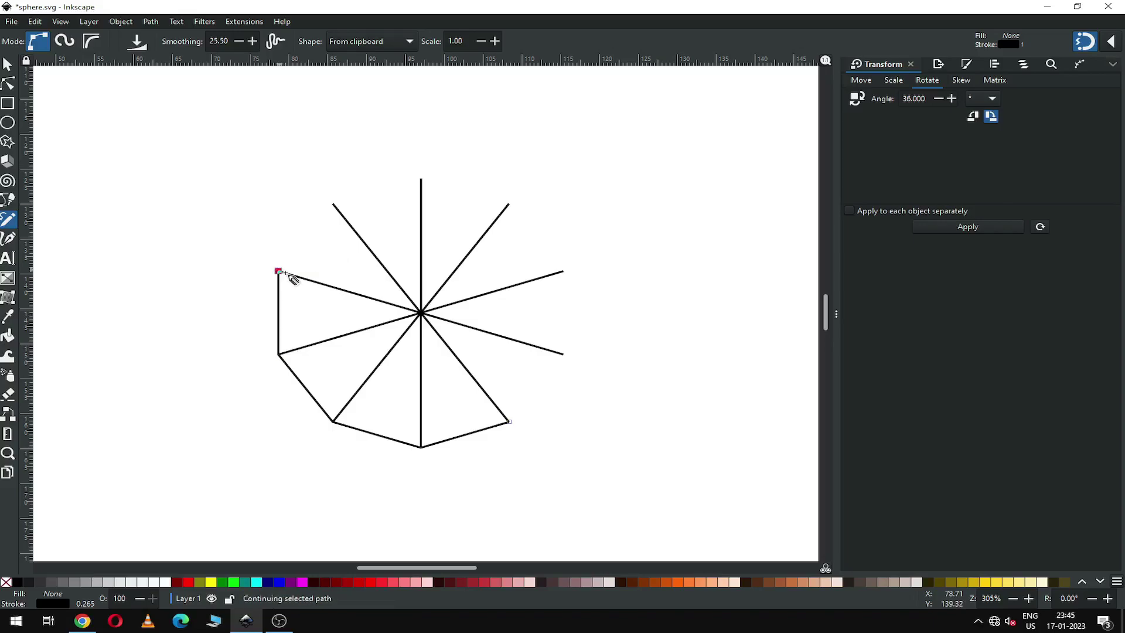
pyautogui.click(332, 203)
pyautogui.click(420, 179)
pyautogui.click(508, 204)
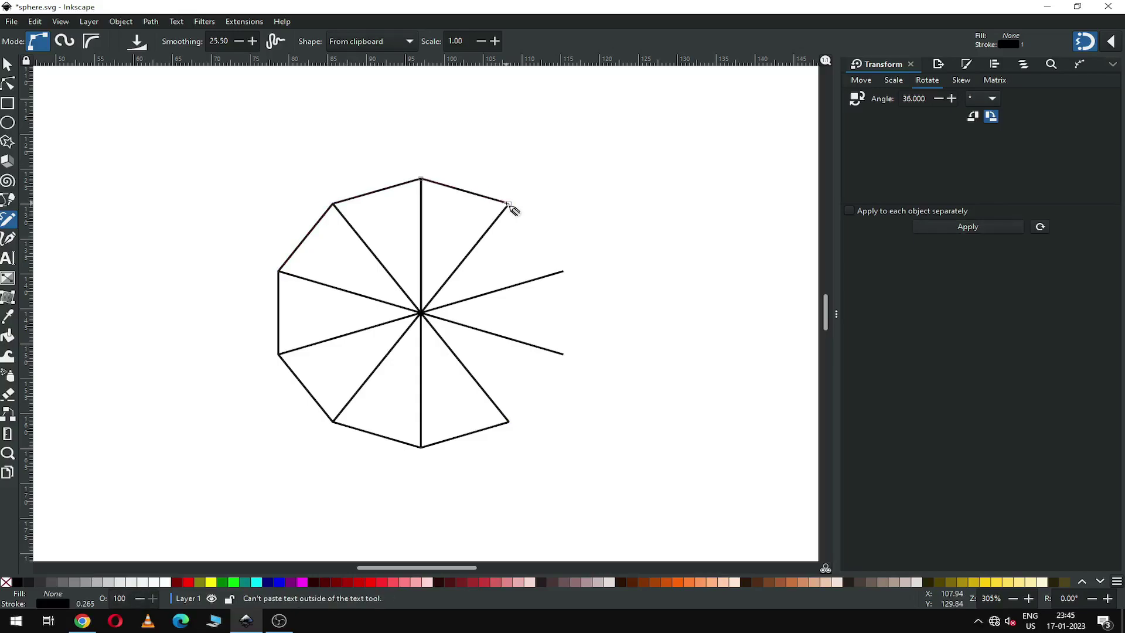
pyautogui.click(562, 271)
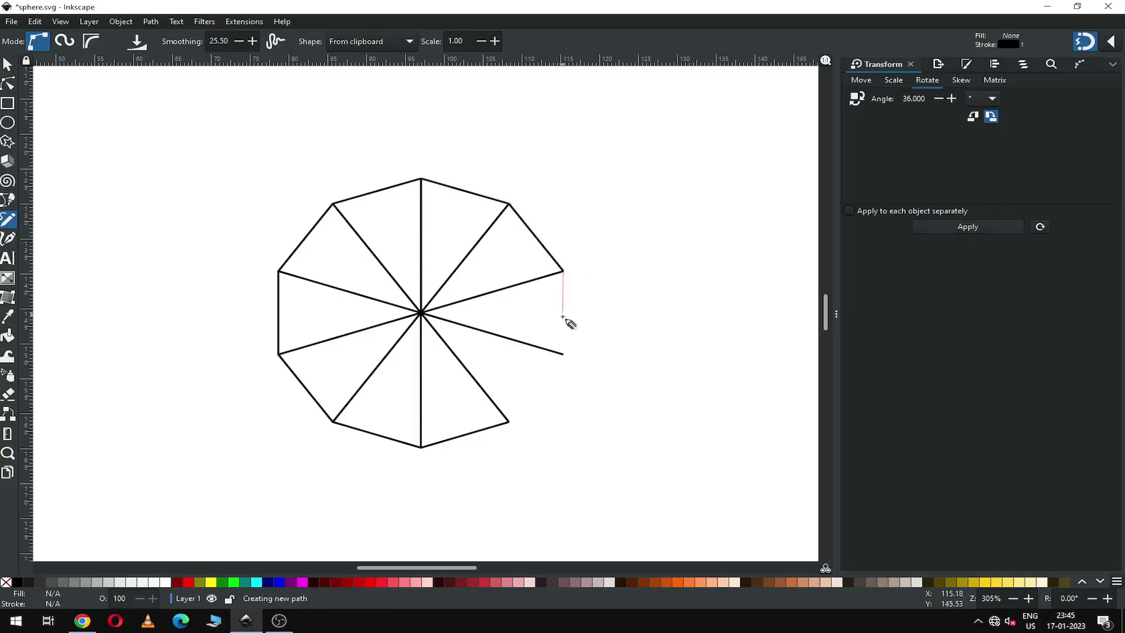
pyautogui.click(562, 353)
pyautogui.click(563, 352)
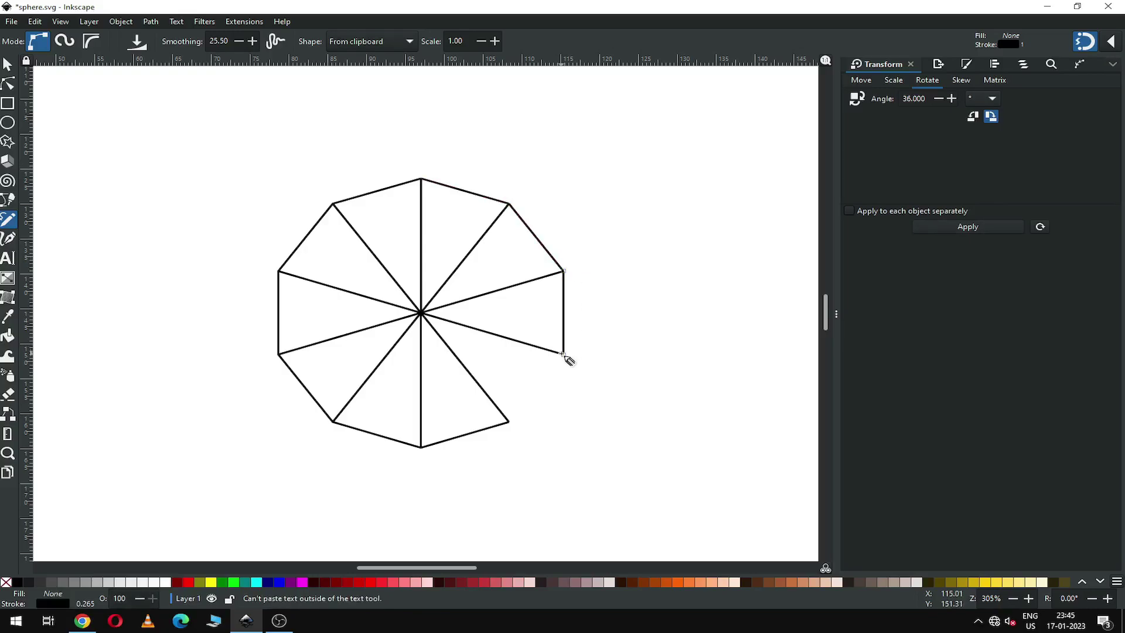
pyautogui.doubleClick(508, 420)
pyautogui.press('s')
pyautogui.click(175, 263)
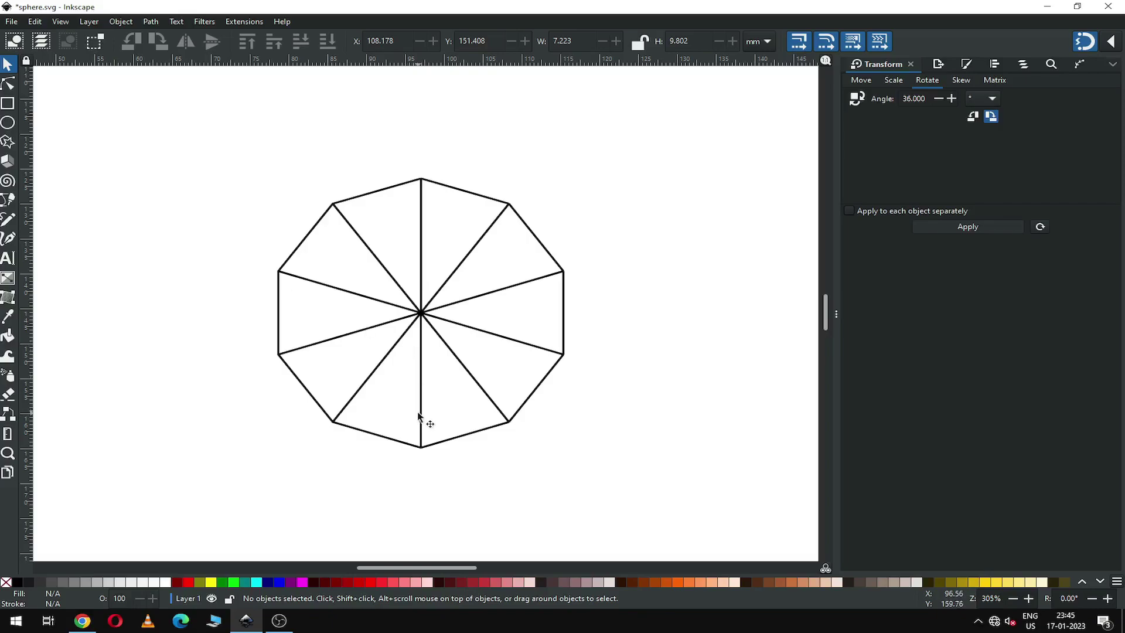
# Step: Select all the spokes and outline segments of the decagon and group them
pyautogui.press('5')
pyautogui.moveTo(305, 190); pyautogui.dragTo(513, 384)
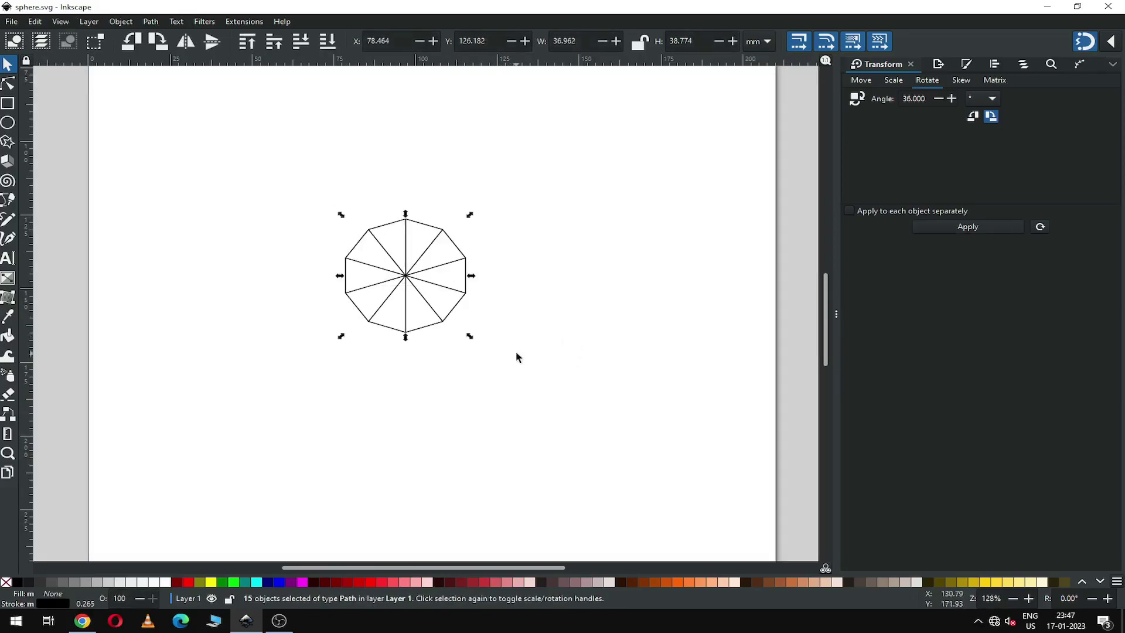
pyautogui.click(111, 24)
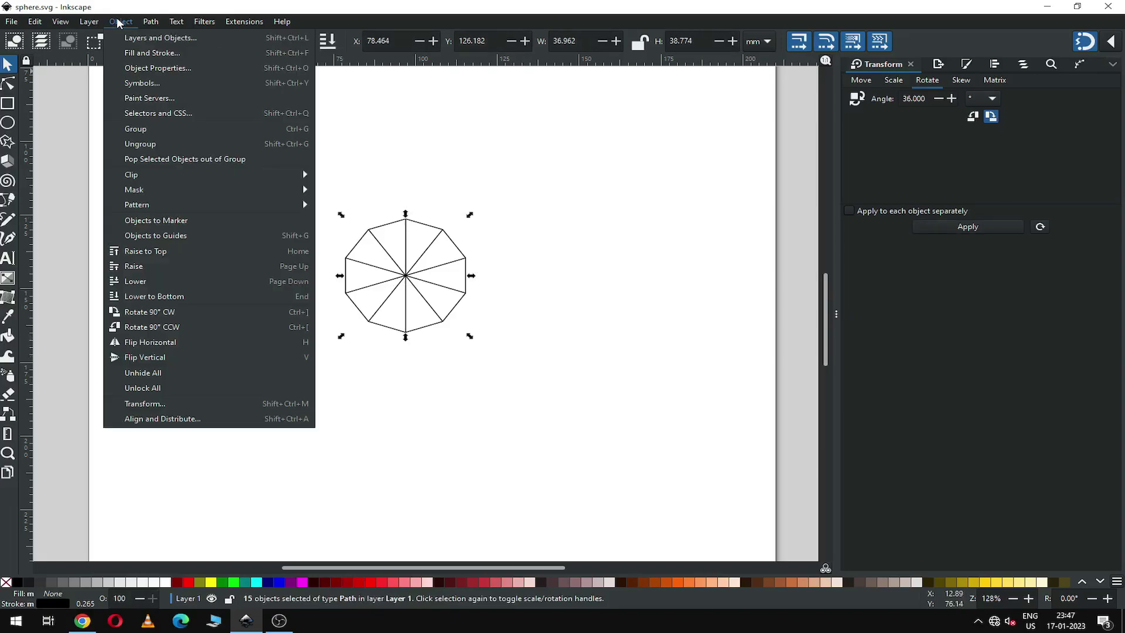
pyautogui.click(138, 135)
# Step: Duplicate the grouped decagon and snap the copy straight below, matching its two upper side corners to the original's two lower side corners
pyautogui.press('z')
pyautogui.moveTo(305, 194); pyautogui.dragTo(555, 372)
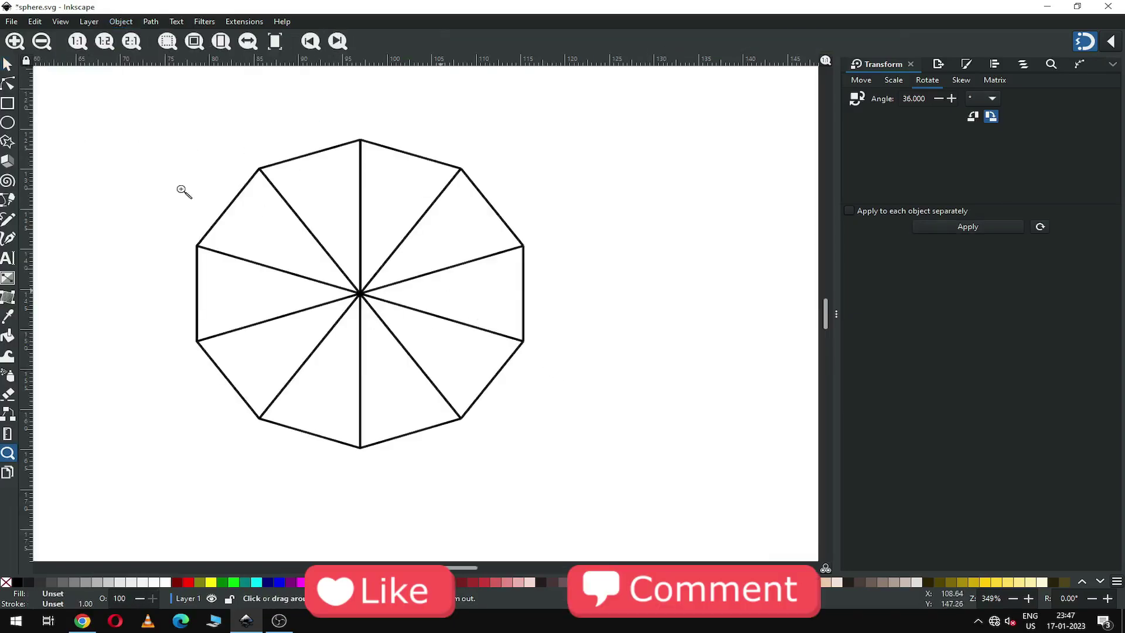
pyautogui.click(9, 66)
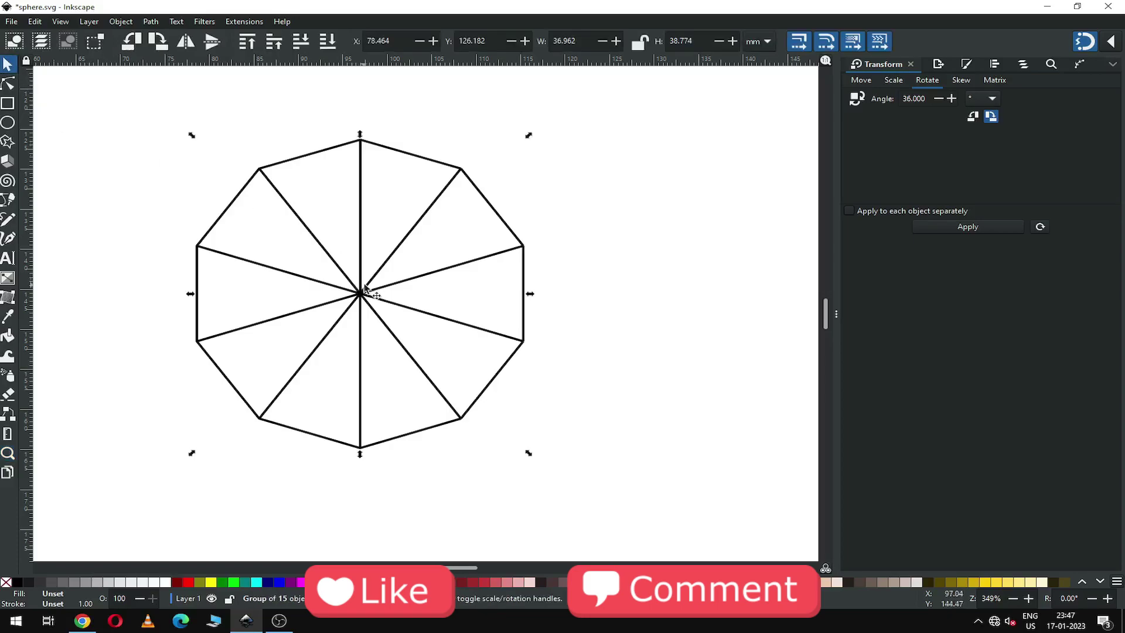
pyautogui.rightClick(361, 258)
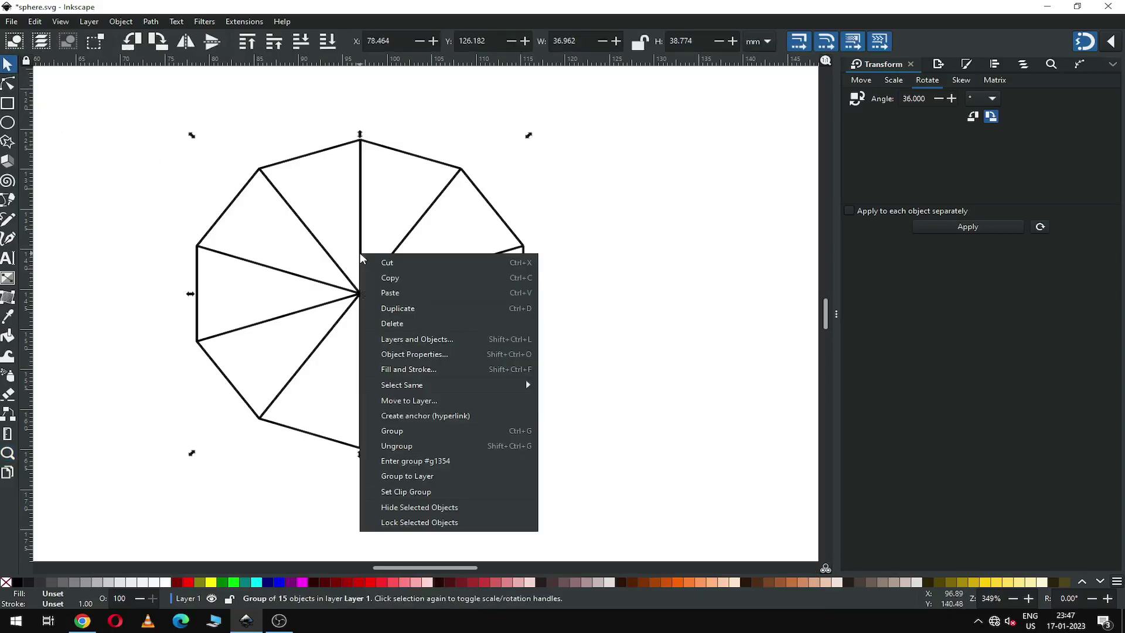
pyautogui.click(398, 308)
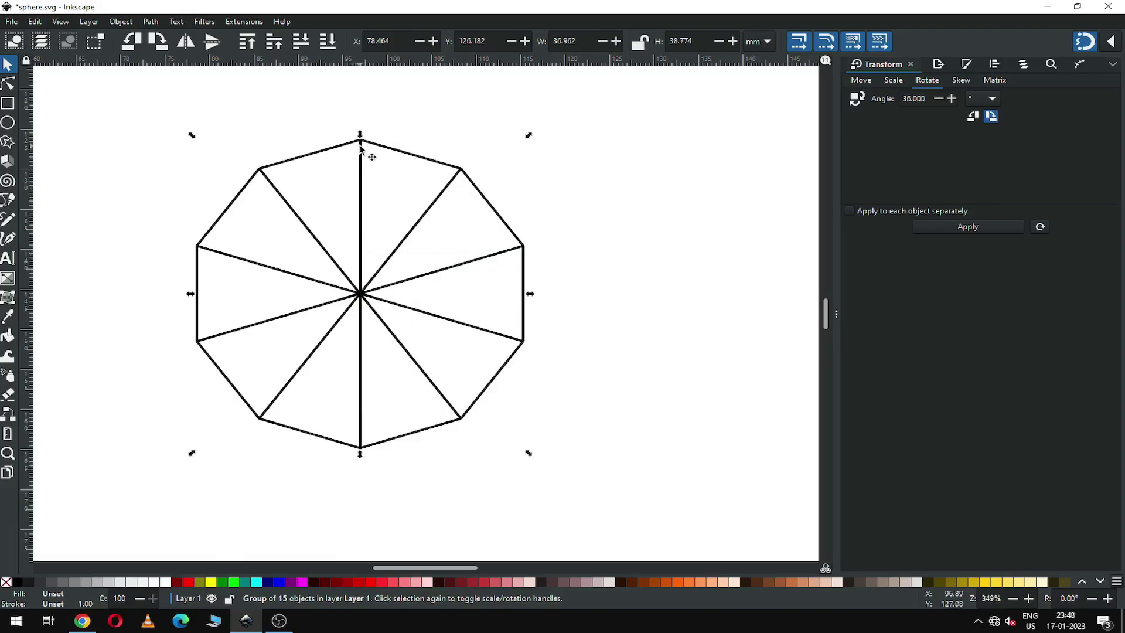
pyautogui.click(1112, 41)
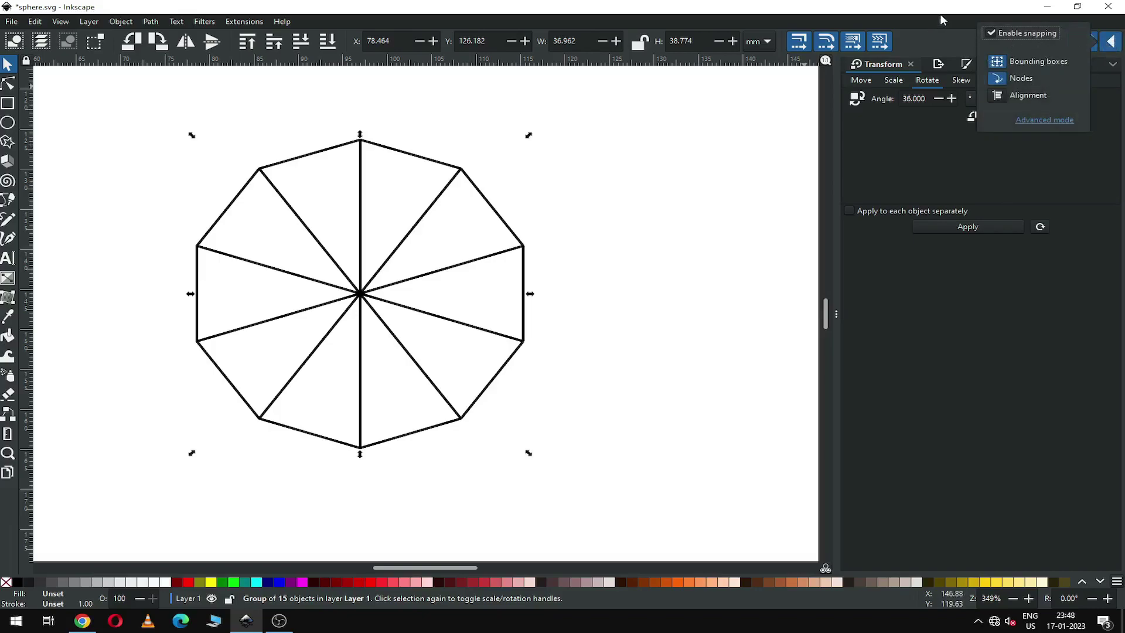
pyautogui.click(958, 48)
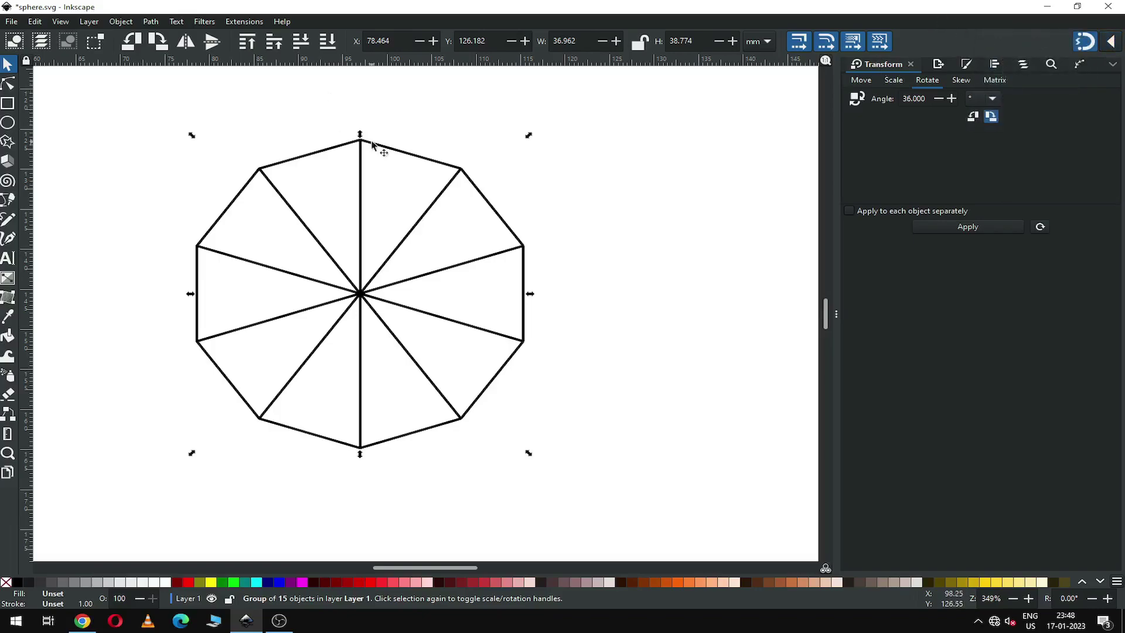
pyautogui.moveTo(359, 152); pyautogui.dragTo(360, 400)
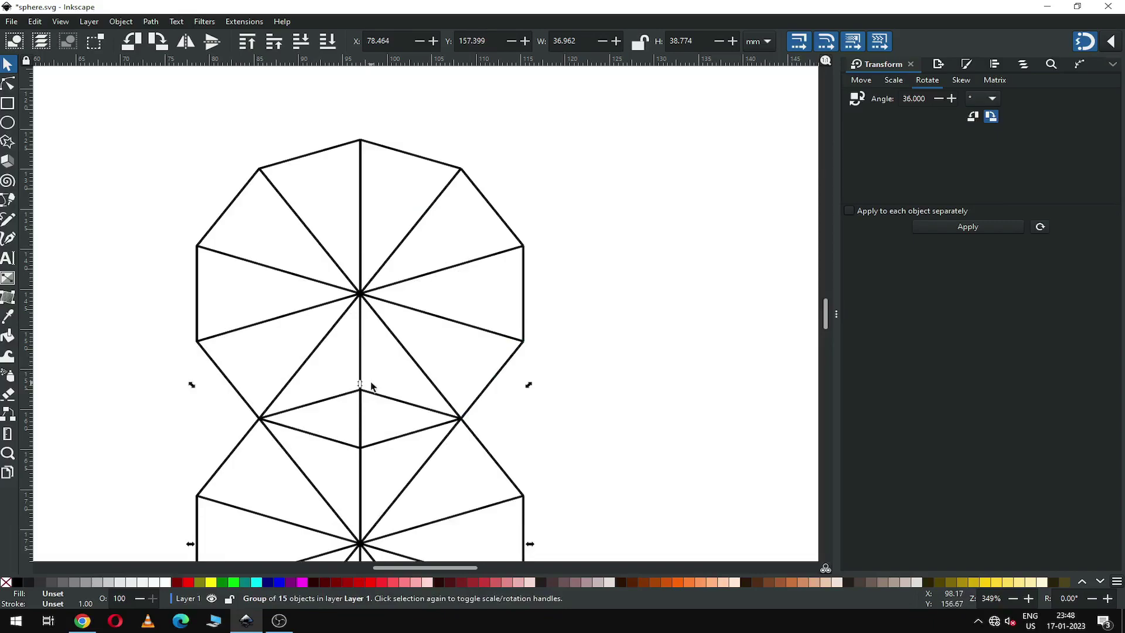
# Step: Duplicate the lower decagon and snap the copy to the left of the stacked pair, with its right-hand corners on their left corners
pyautogui.press('-')
pyautogui.press('-')
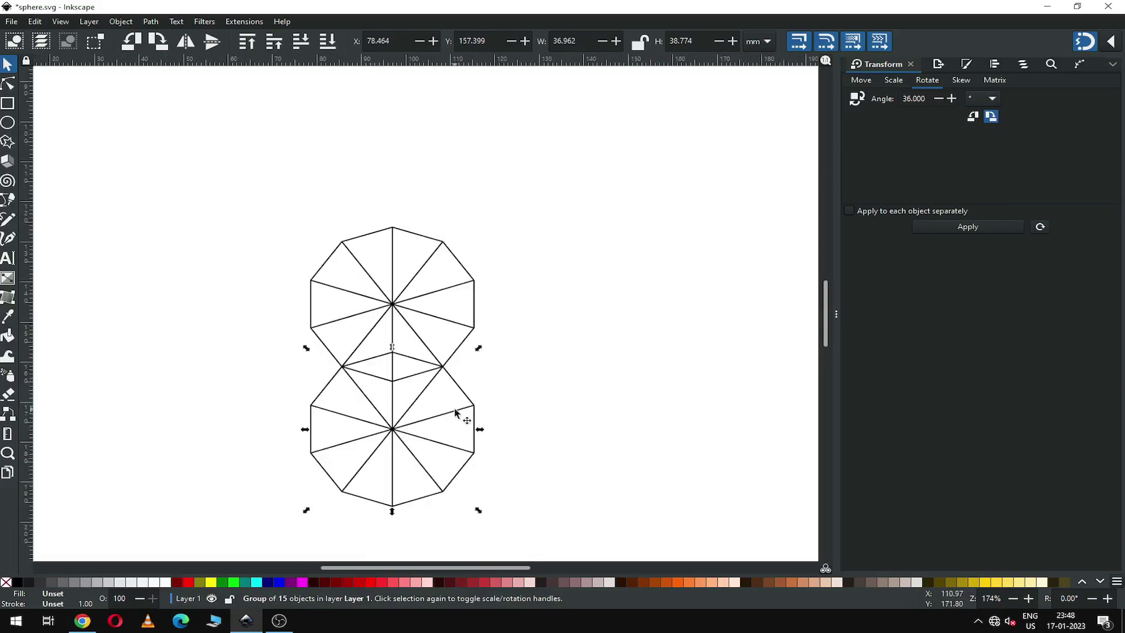
pyautogui.rightClick(456, 412)
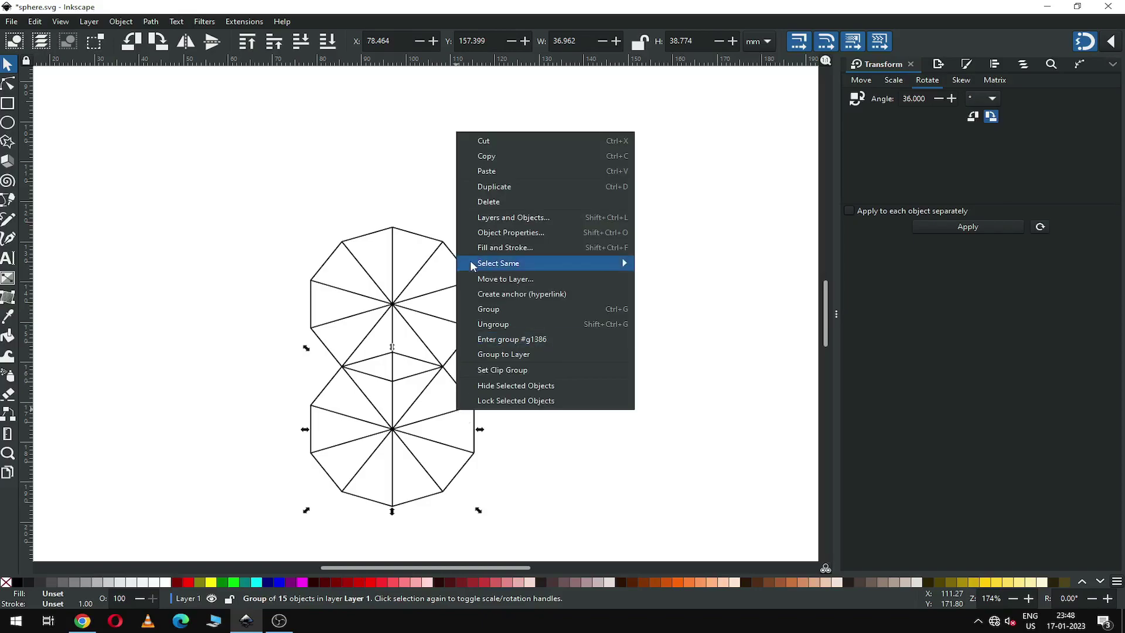
pyautogui.click(510, 187)
pyautogui.moveTo(467, 407); pyautogui.dragTo(318, 329)
pyautogui.press('z')
pyautogui.moveTo(235, 253); pyautogui.dragTo(544, 436)
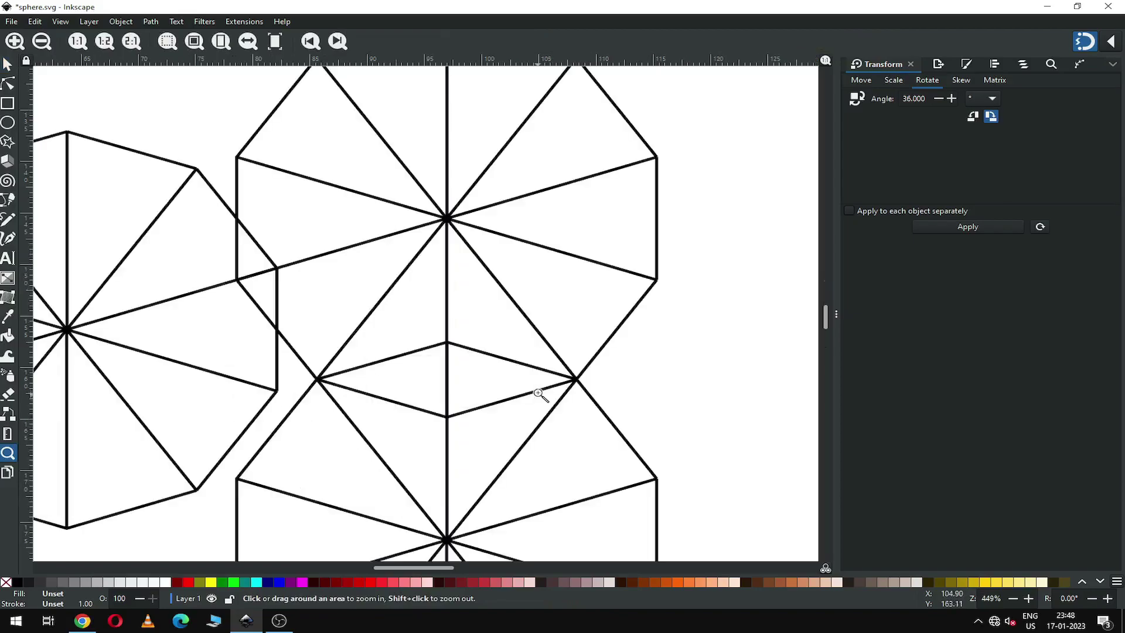
pyautogui.click(10, 69)
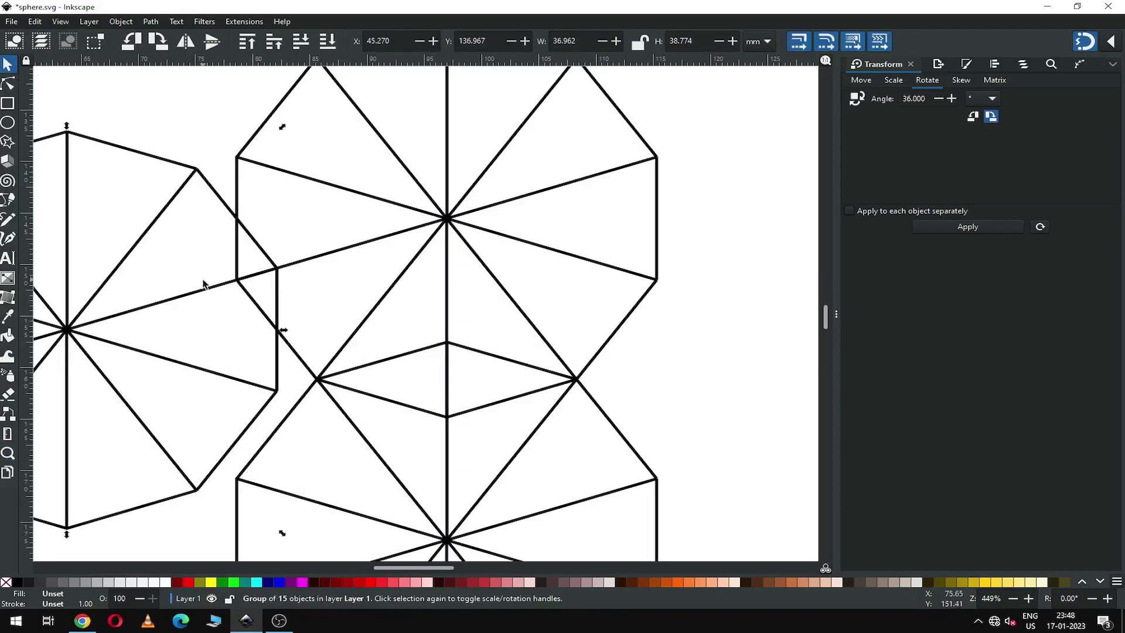
pyautogui.moveTo(203, 291); pyautogui.dragTo(255, 283)
# Step: Duplicate the left decagon and snap the copy to the opposite side, with its left-hand corners on the stacked pair's right corners
pyautogui.press('-')
pyautogui.press('-')
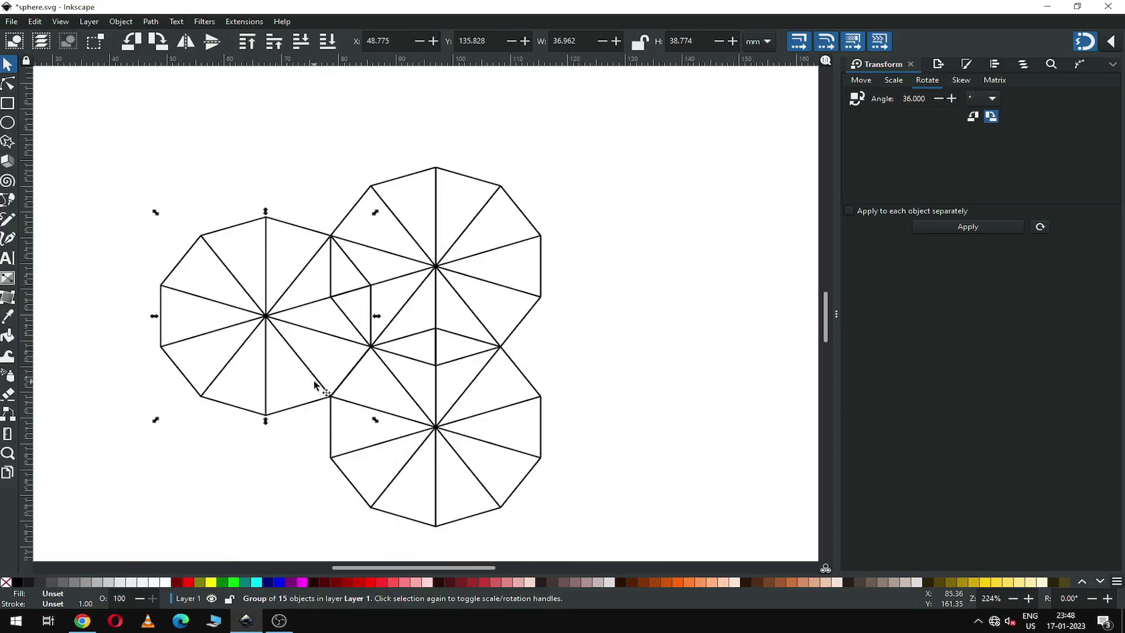
pyautogui.rightClick(266, 316)
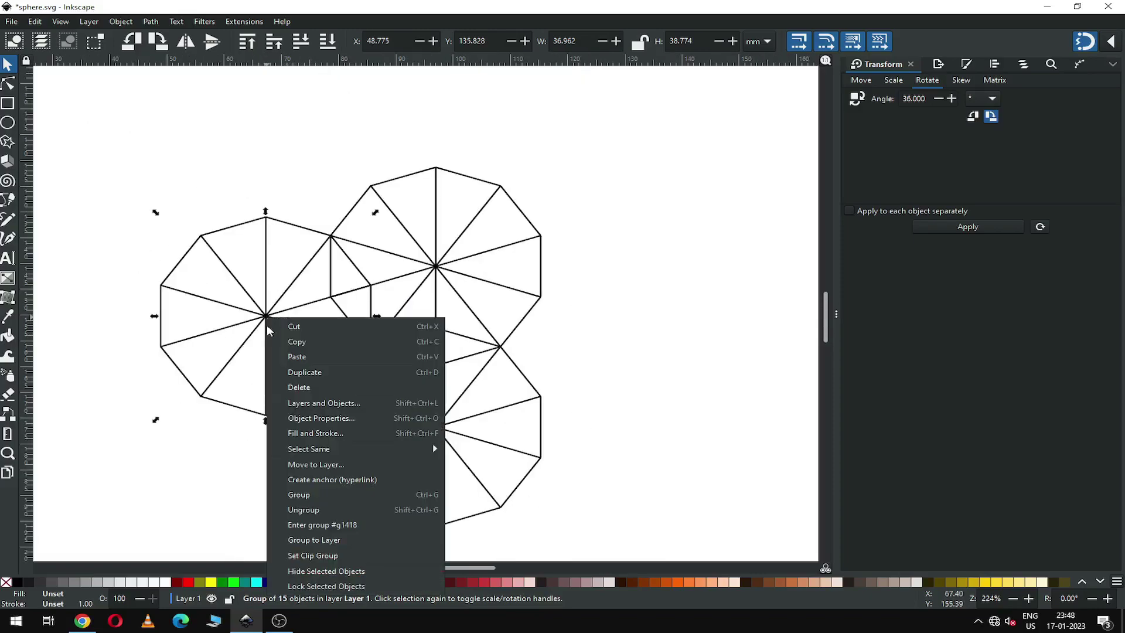
pyautogui.click(309, 372)
pyautogui.moveTo(269, 319); pyautogui.dragTo(703, 293)
pyautogui.press('z')
pyautogui.moveTo(314, 188); pyautogui.dragTo(703, 381)
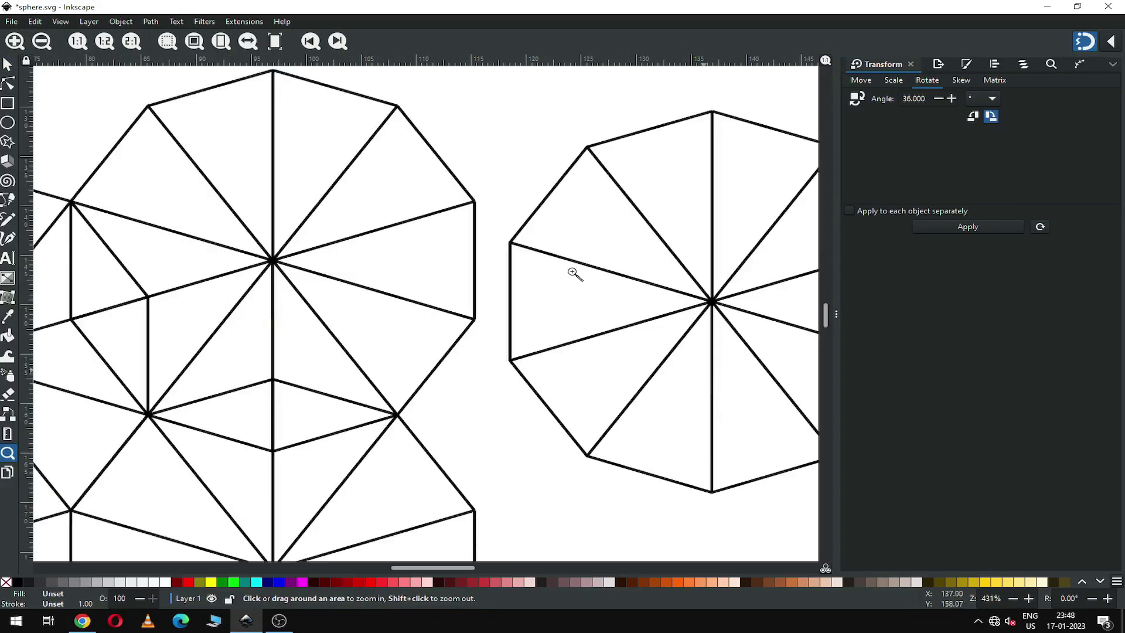
pyautogui.press('s')
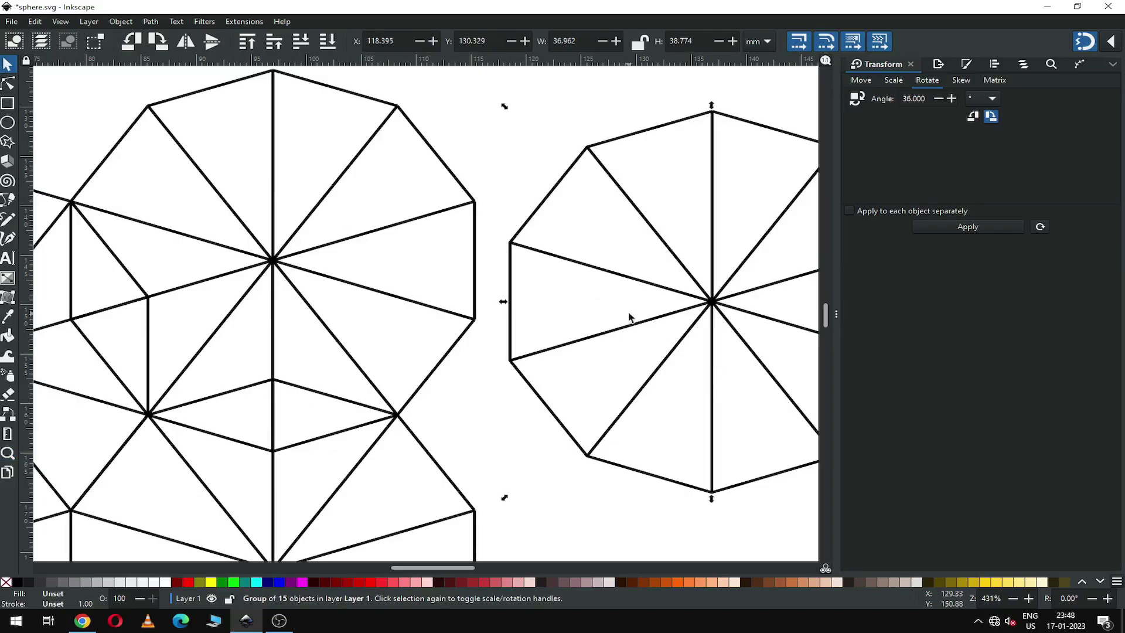
pyautogui.moveTo(686, 290); pyautogui.dragTo(586, 347)
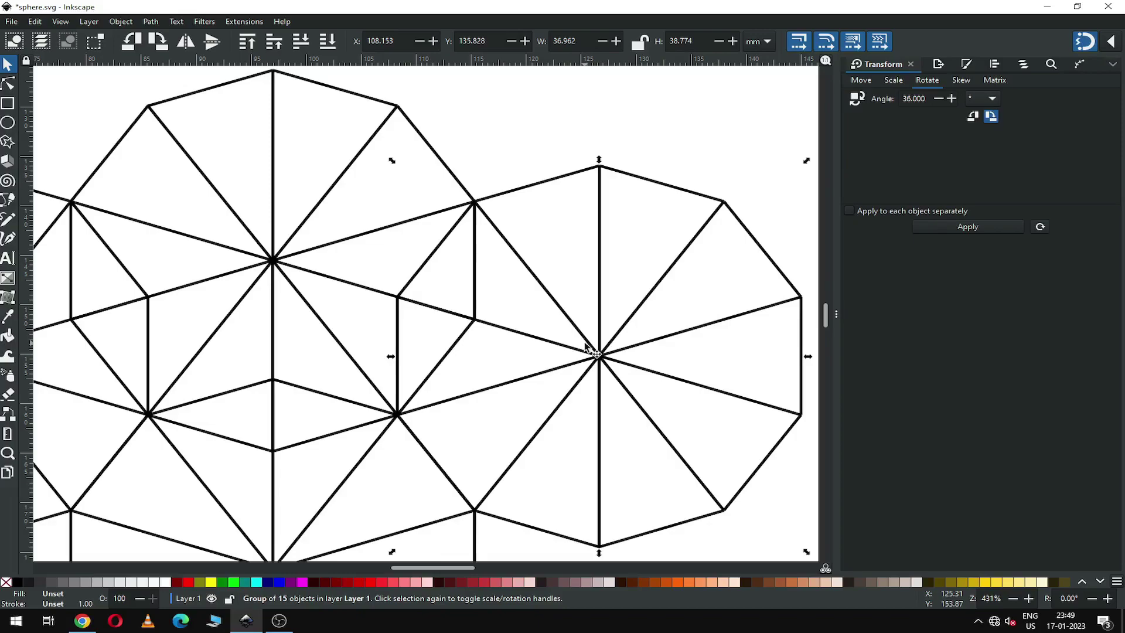
# Step: Duplicate the right decagon and snap the copy above and to the right of the central one, aligned on their shared corners
pyautogui.press('-')
pyautogui.press('-')
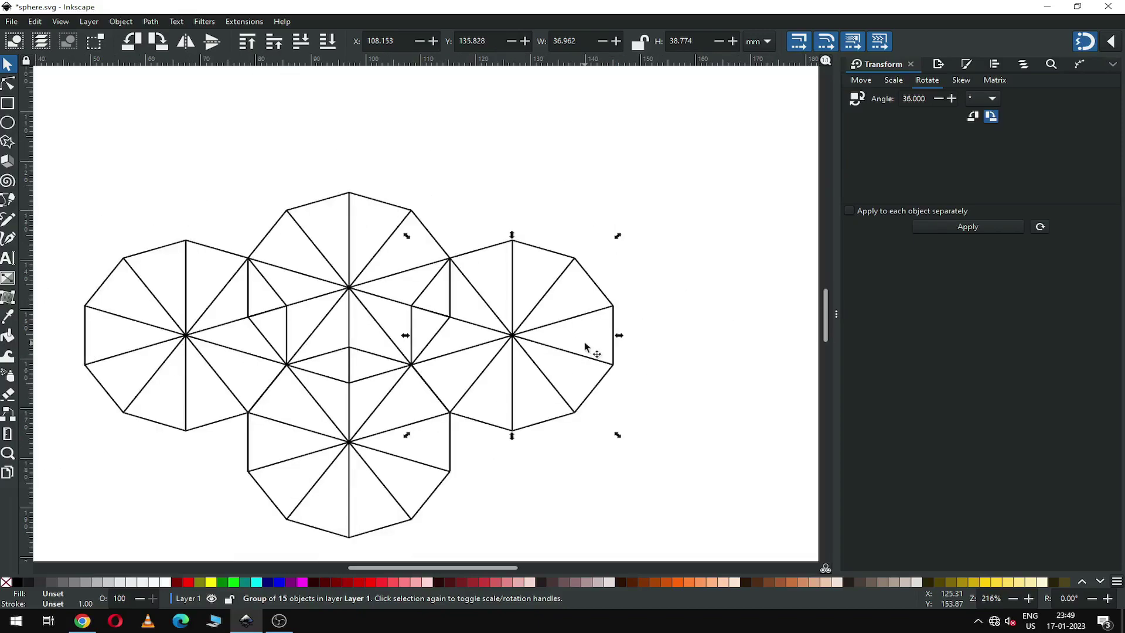
pyautogui.rightClick(512, 336)
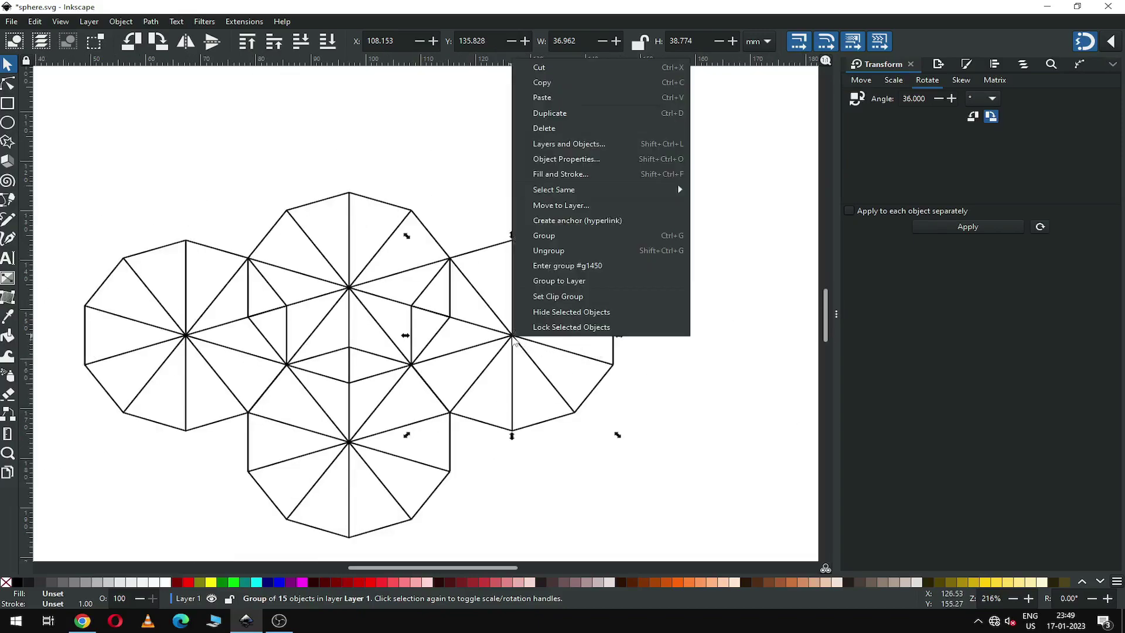
pyautogui.click(550, 113)
pyautogui.moveTo(494, 330); pyautogui.dragTo(455, 181)
pyautogui.press('z')
pyautogui.moveTo(326, 200); pyautogui.dragTo(499, 298)
pyautogui.keyDown('shift'); pyautogui.click(452, 304); pyautogui.keyUp('shift')
pyautogui.keyDown('shift'); pyautogui.click(267, 223); pyautogui.keyUp('shift')
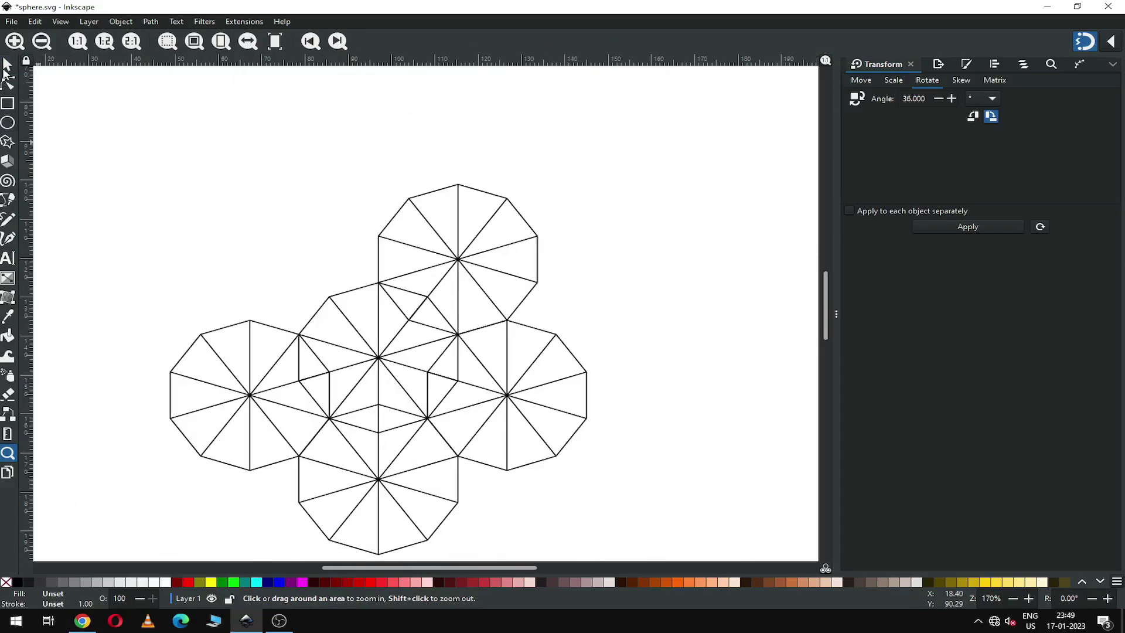
# Step: Duplicate the upper-right decagon and snap the copy at the upper left of the central one, completing the ring of five
pyautogui.click(7, 64)
pyautogui.rightClick(460, 258)
pyautogui.click(506, 312)
pyautogui.moveTo(456, 258); pyautogui.dragTo(451, 374)
pyautogui.press('z')
pyautogui.keyDown('ctrl'); pyautogui.scroll(-5, 261, 386); pyautogui.keyUp('ctrl')
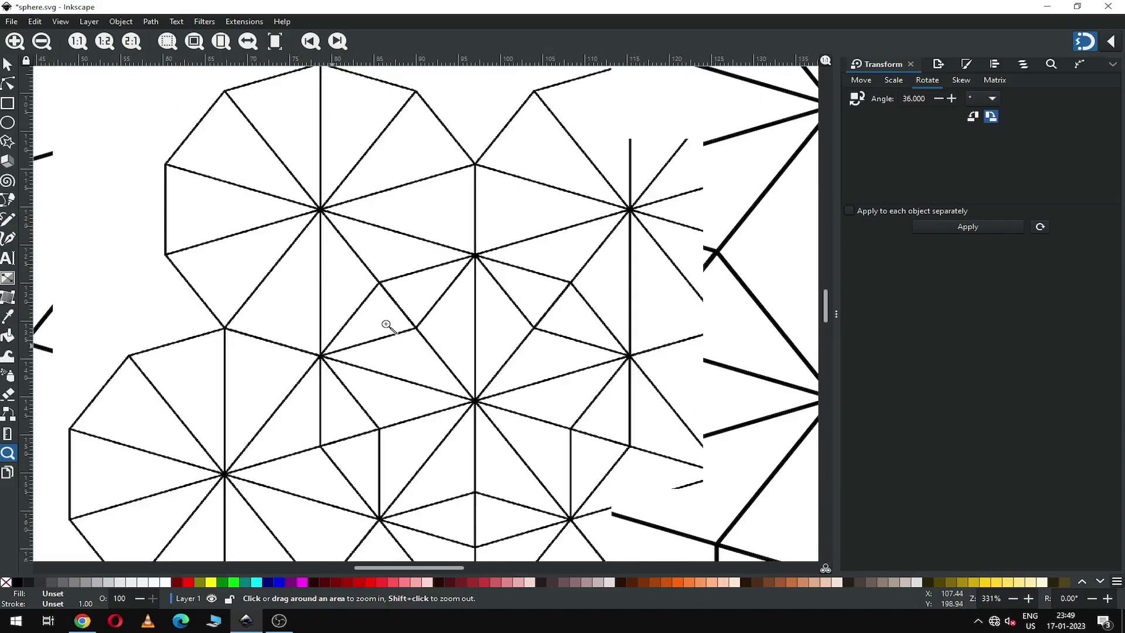
pyautogui.moveTo(563, 409); pyautogui.dragTo(650, 493)
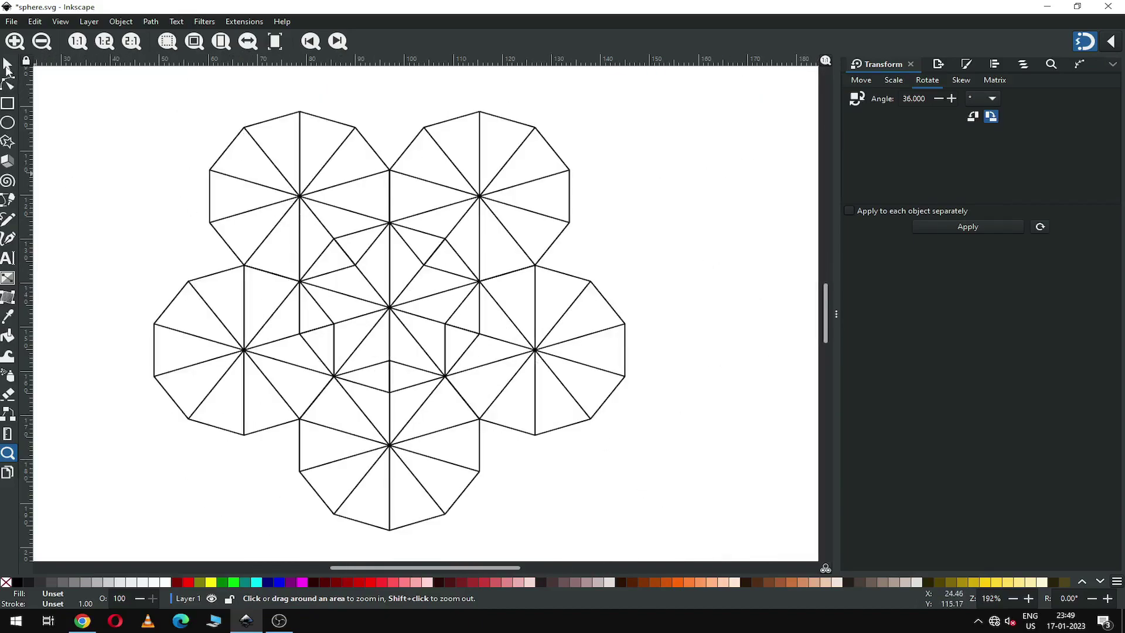
# Step: Deselect everything and save the drawing with the five surrounding decagons
pyautogui.click(8, 66)
pyautogui.click(142, 249)
pyautogui.hotkey('ctrl', 's')
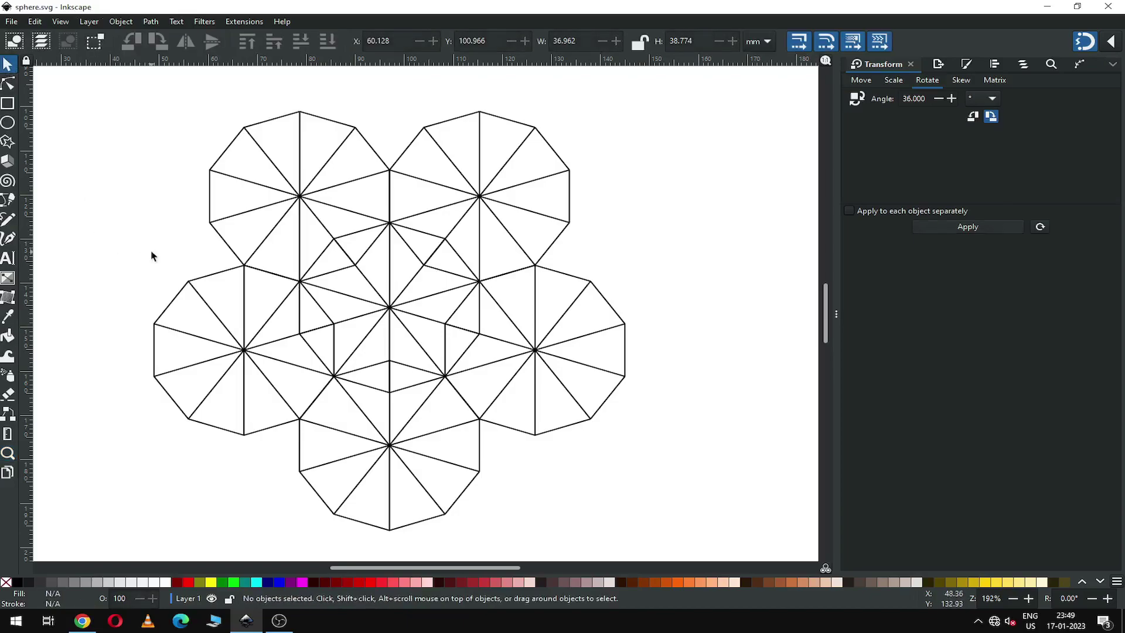
# Step: Draw an olive square about 9.3 mm wide beside the upper-left decagon and convert it to a path
pyautogui.click(11, 107)
pyautogui.press('ctrl')
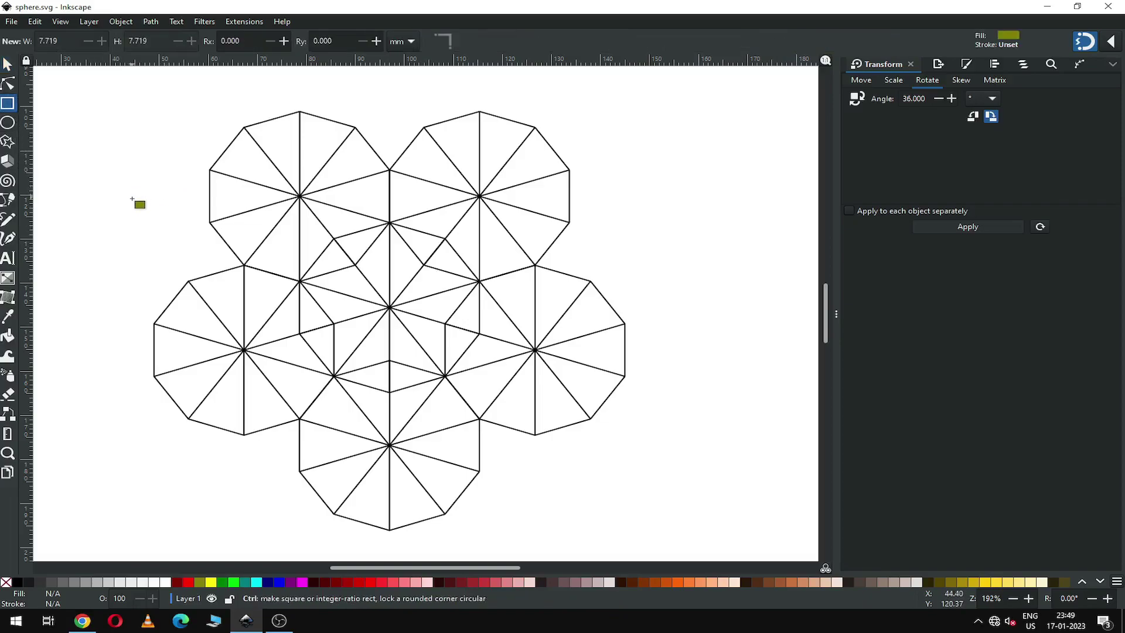
pyautogui.moveTo(109, 182); pyautogui.dragTo(153, 233)
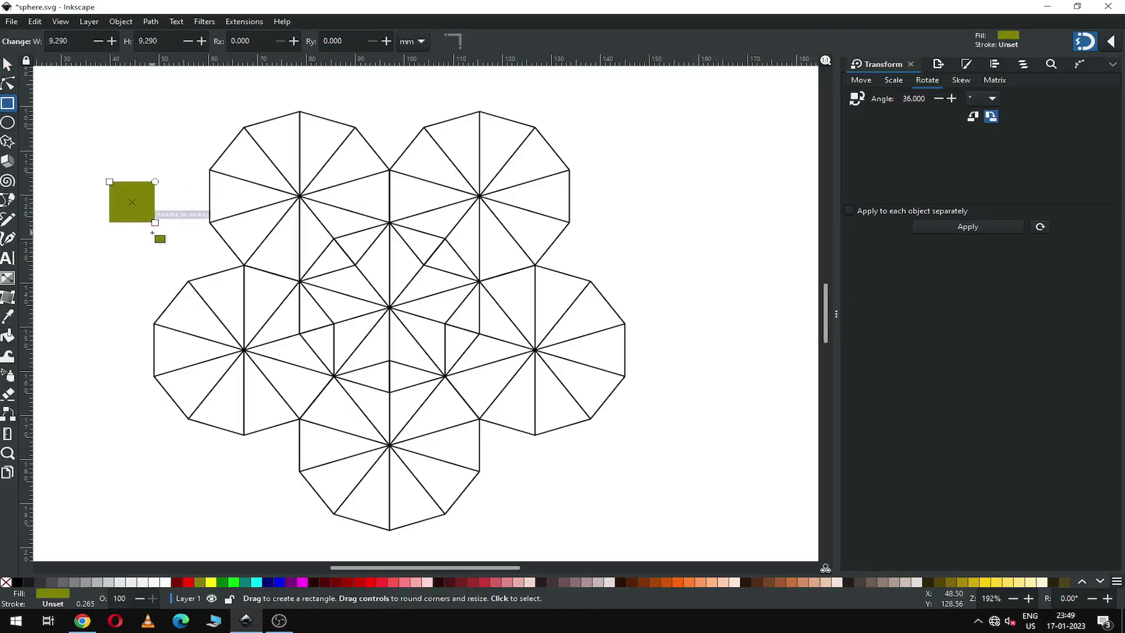
pyautogui.press('s')
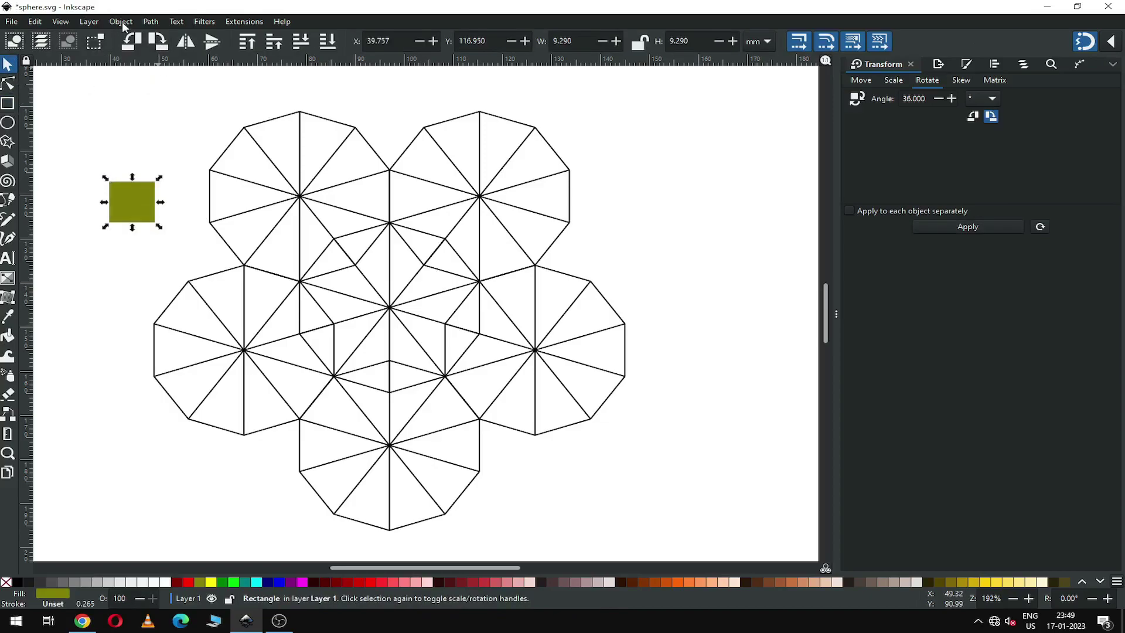
pyautogui.click(144, 22)
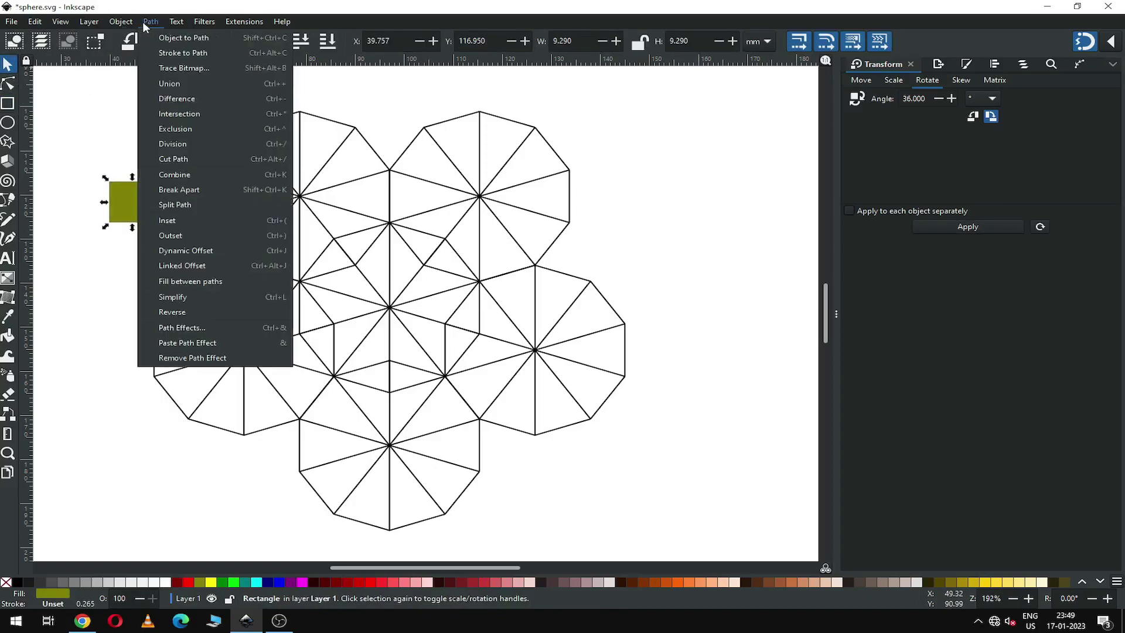
pyautogui.click(170, 37)
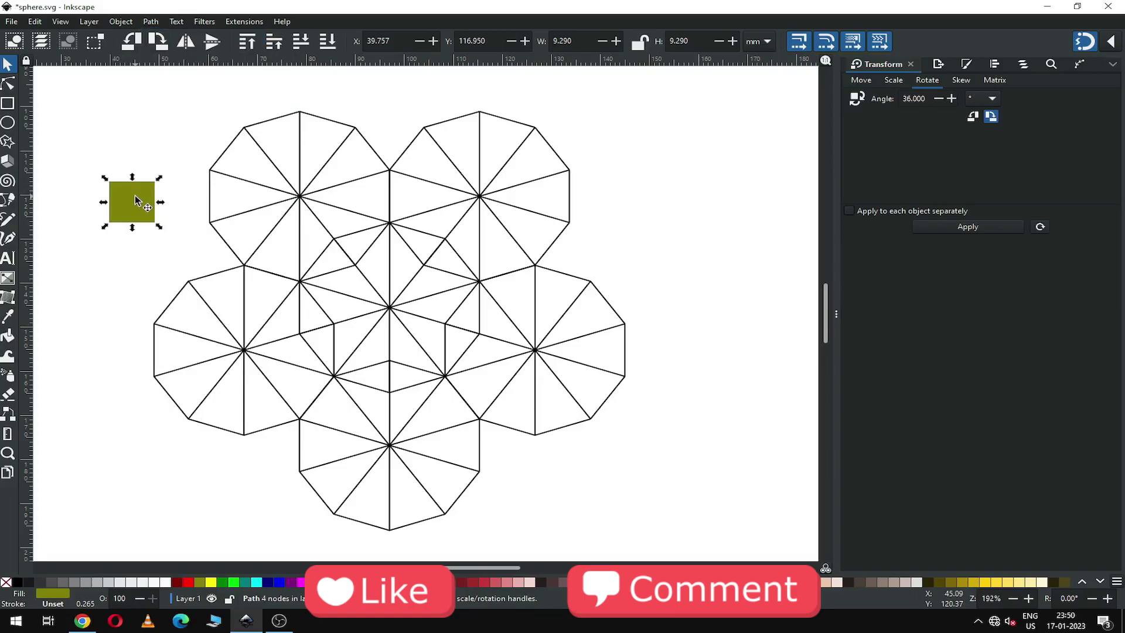
# Step: Move the olive square over the diamond facet directly above the central decagon's centre
pyautogui.moveTo(135, 206); pyautogui.dragTo(394, 268)
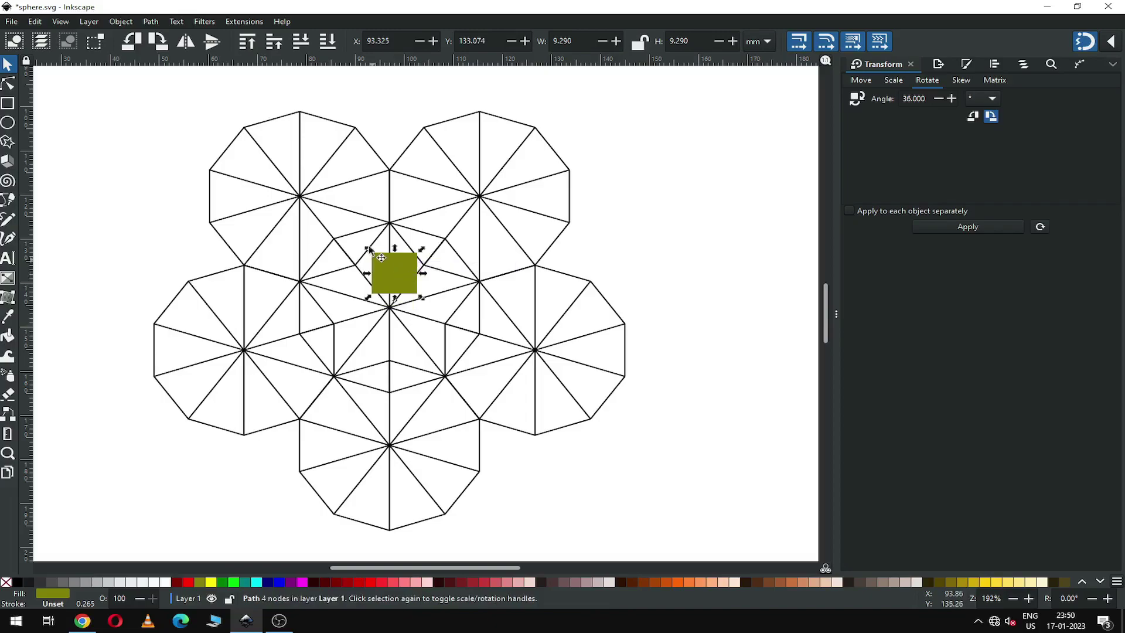
pyautogui.press('z')
pyautogui.moveTo(322, 209); pyautogui.dragTo(498, 359)
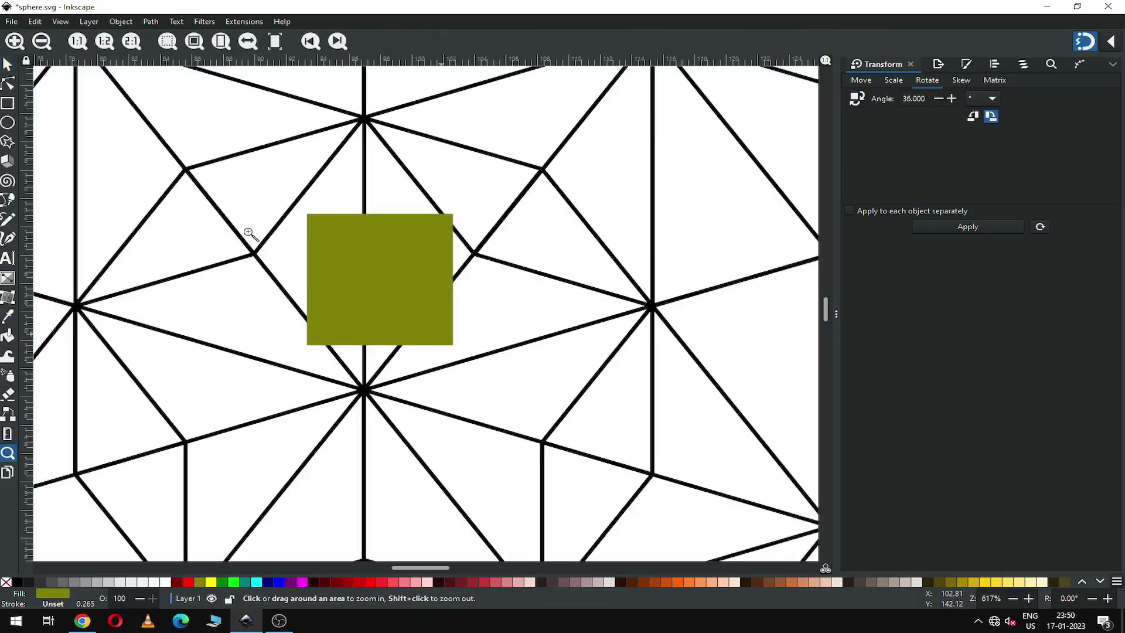
pyautogui.click(8, 65)
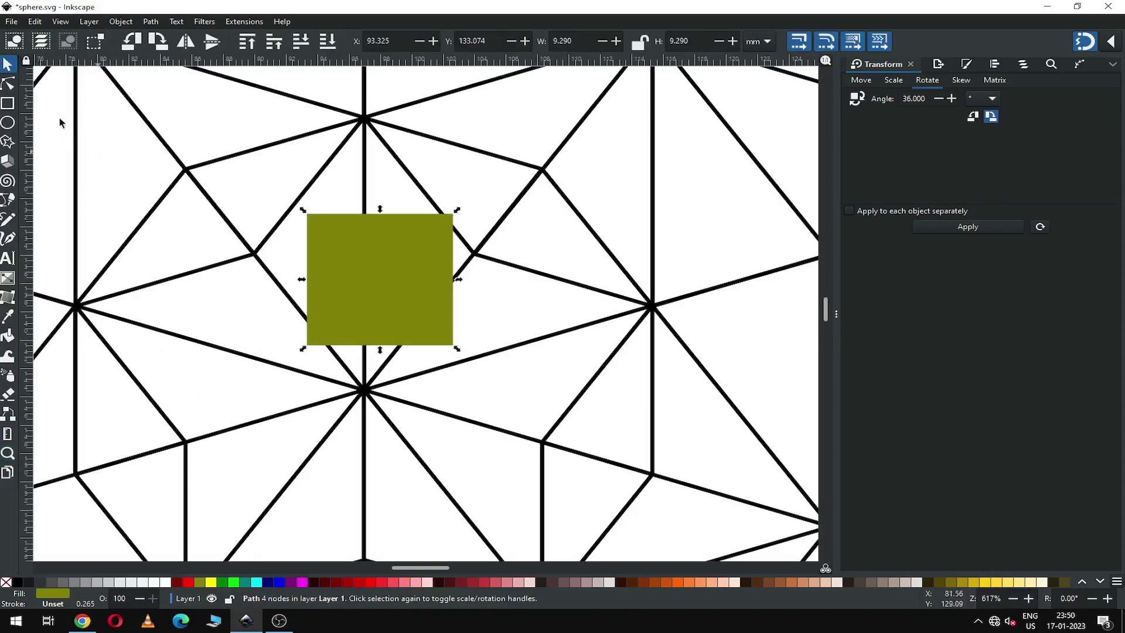
# Step: Reshape the olive square by snapping its four nodes to the corners of the upper diamond facet
pyautogui.click(10, 84)
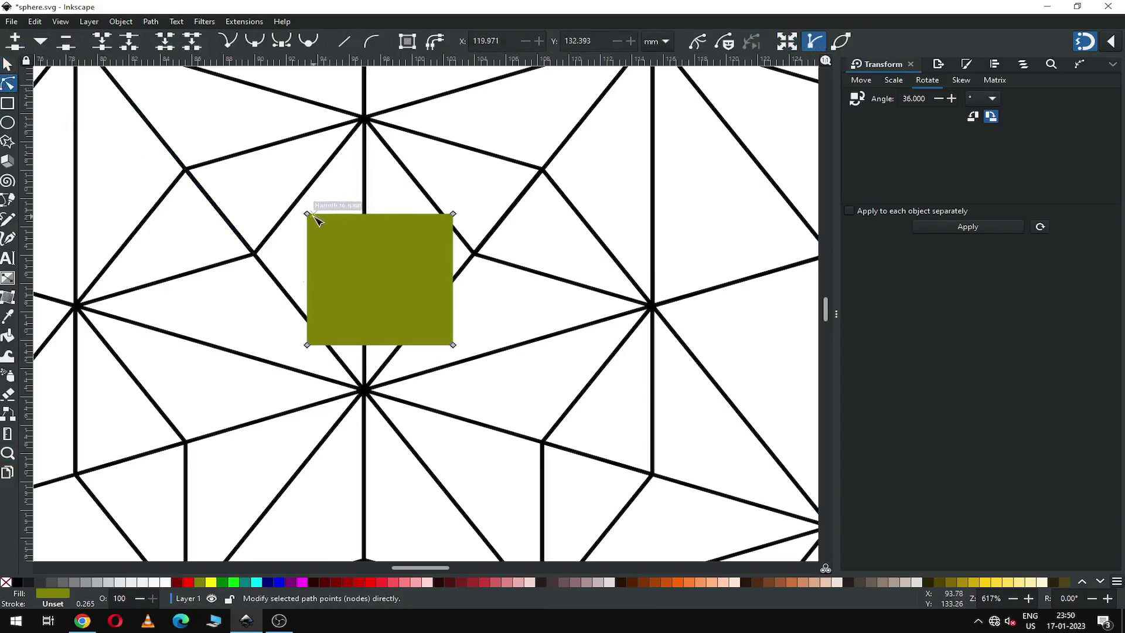
pyautogui.moveTo(307, 214); pyautogui.dragTo(363, 118)
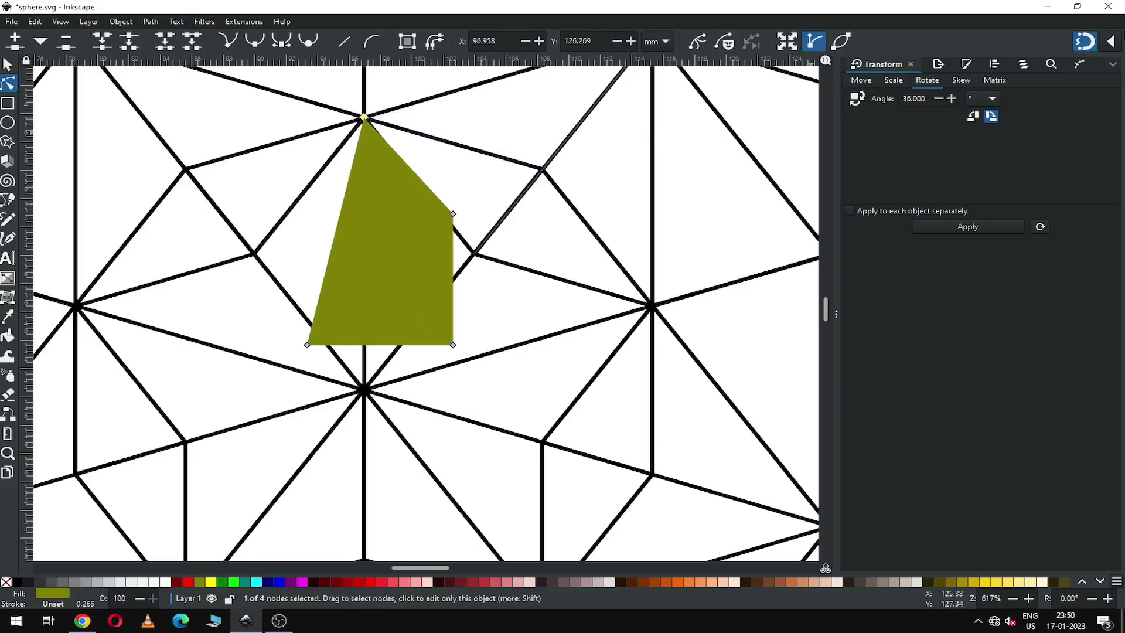
pyautogui.click(1109, 44)
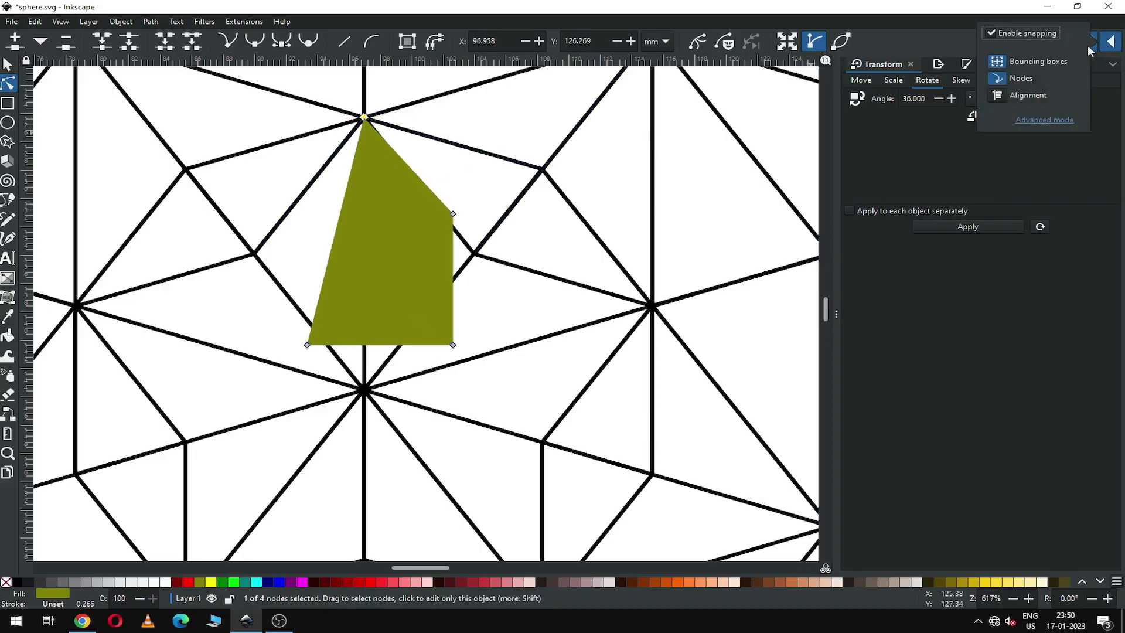
pyautogui.click(923, 40)
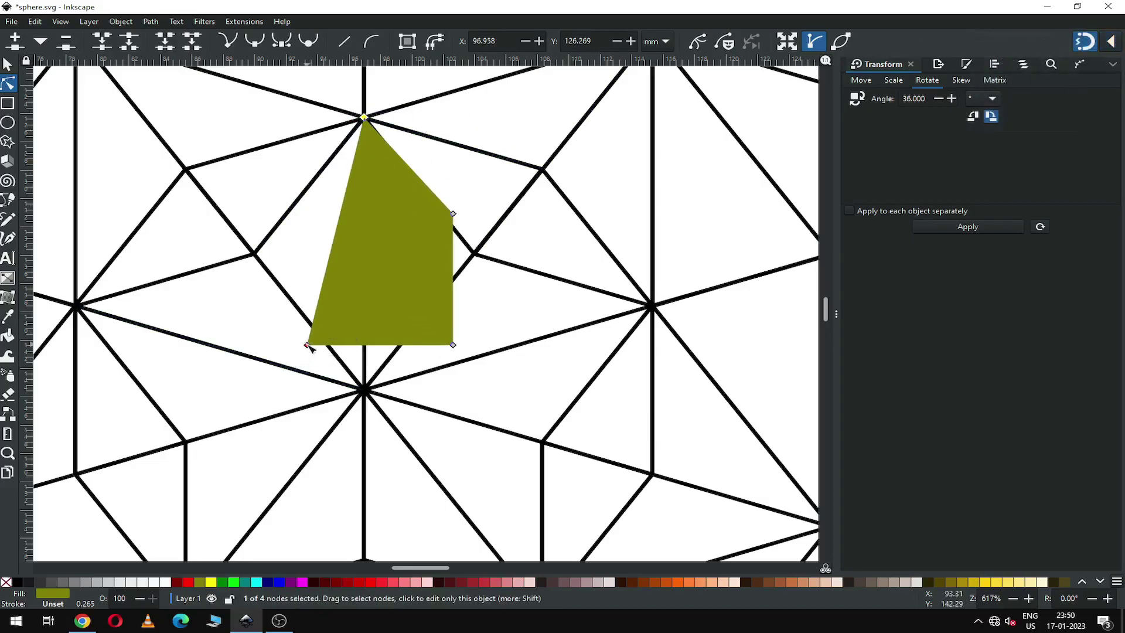
pyautogui.moveTo(307, 344); pyautogui.dragTo(254, 254)
pyautogui.moveTo(451, 347); pyautogui.dragTo(364, 388)
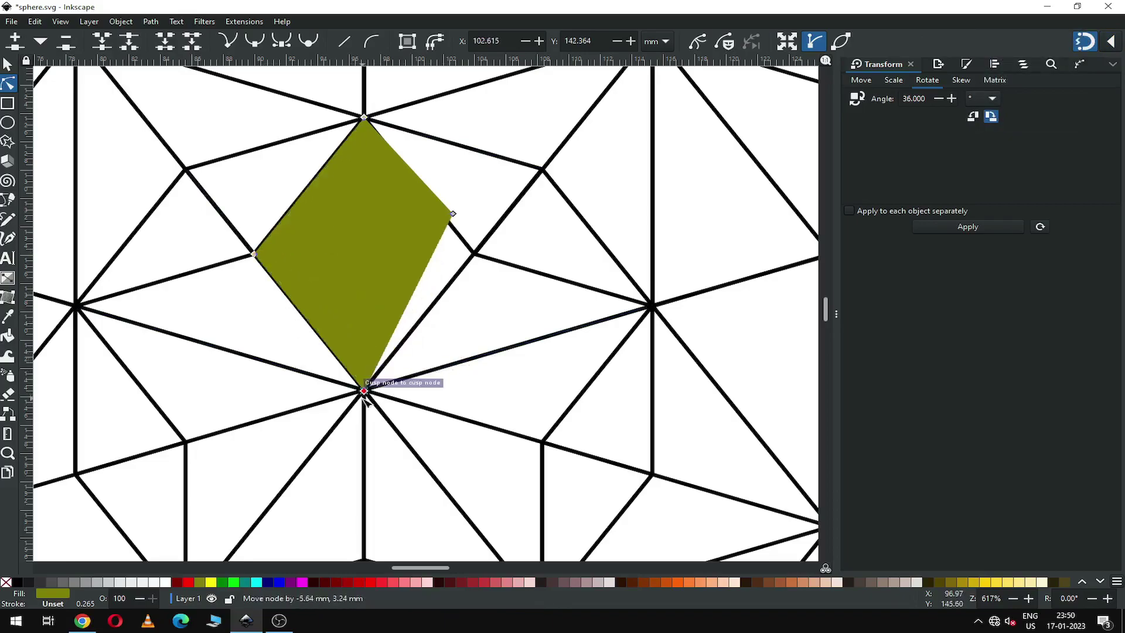
pyautogui.moveTo(452, 213); pyautogui.dragTo(473, 254)
pyautogui.press('-')
pyautogui.press('-')
pyautogui.press('-')
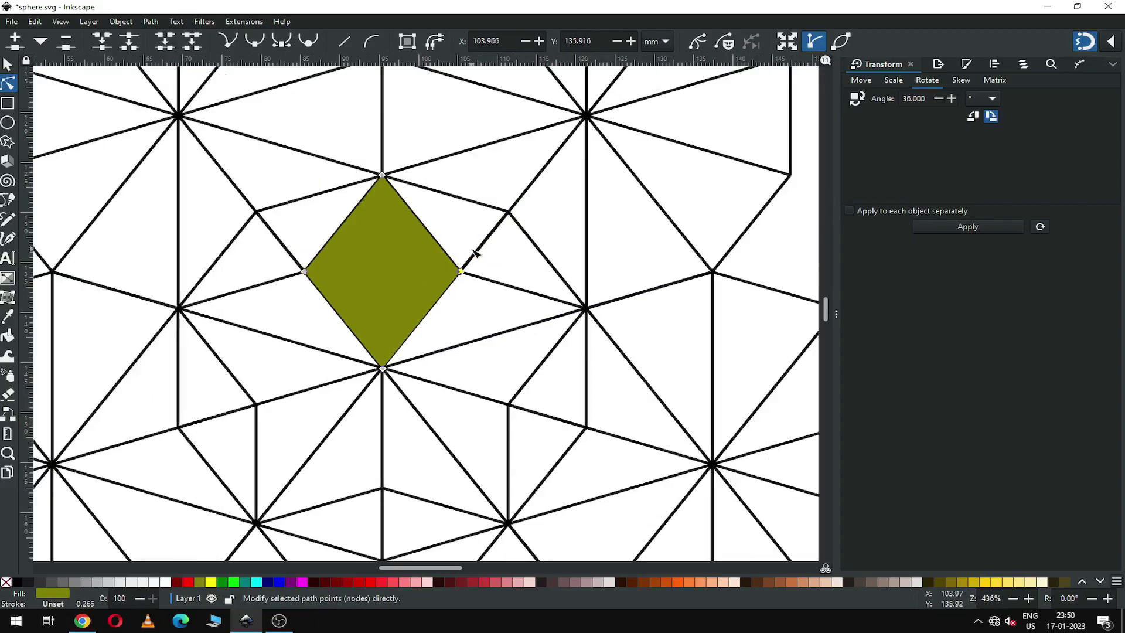
# Step: Duplicate the olive diamond, move the copy over the adjacent facet on the right and rotate it to roughly follow that facet
pyautogui.click(10, 66)
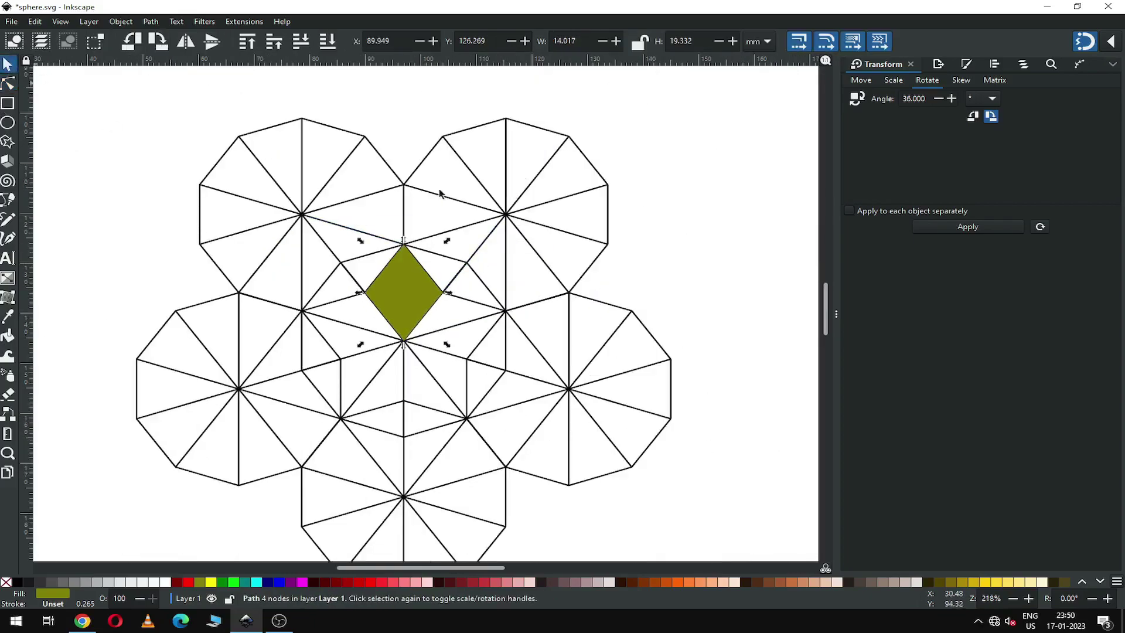
pyautogui.moveTo(825, 305); pyautogui.dragTo(824, 316)
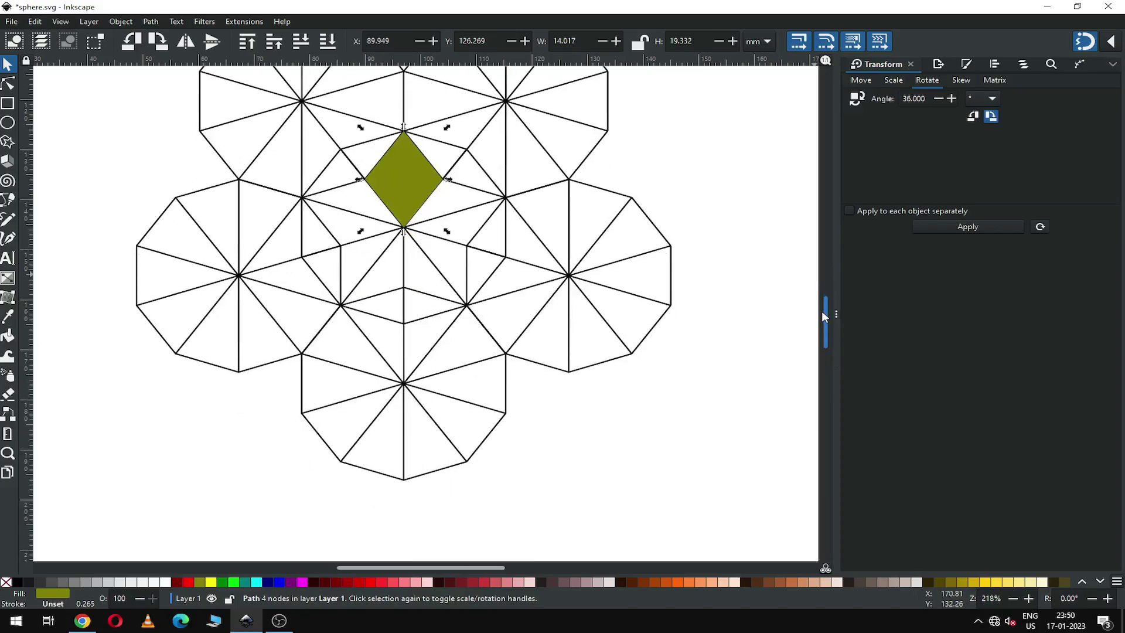
pyautogui.rightClick(394, 178)
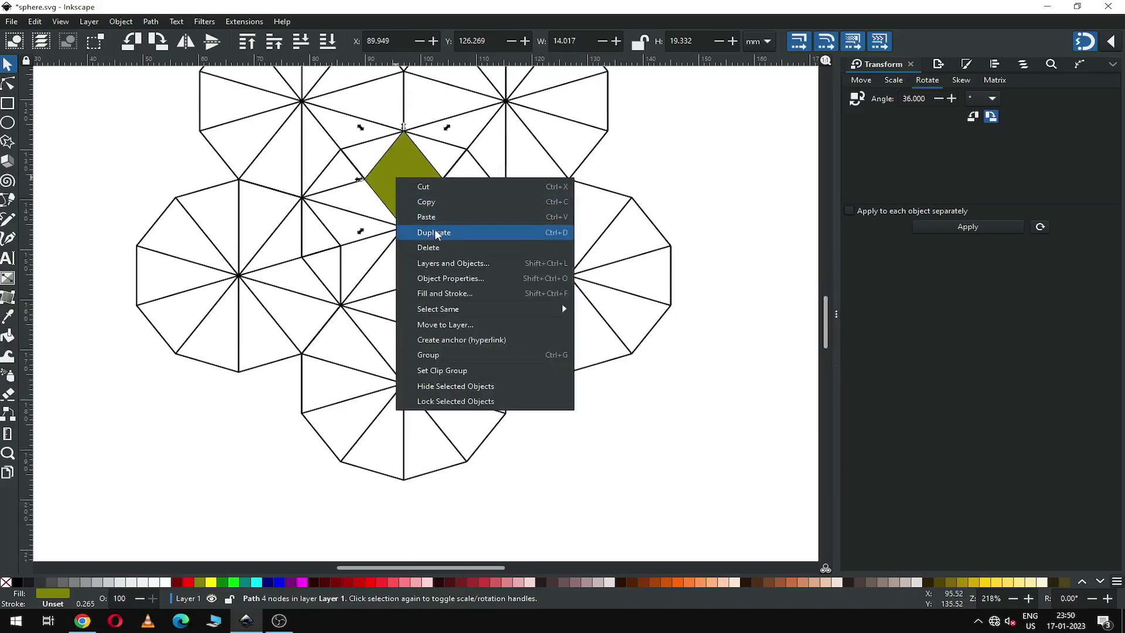
pyautogui.click(437, 233)
pyautogui.click(403, 168)
pyautogui.moveTo(454, 137); pyautogui.dragTo(490, 165)
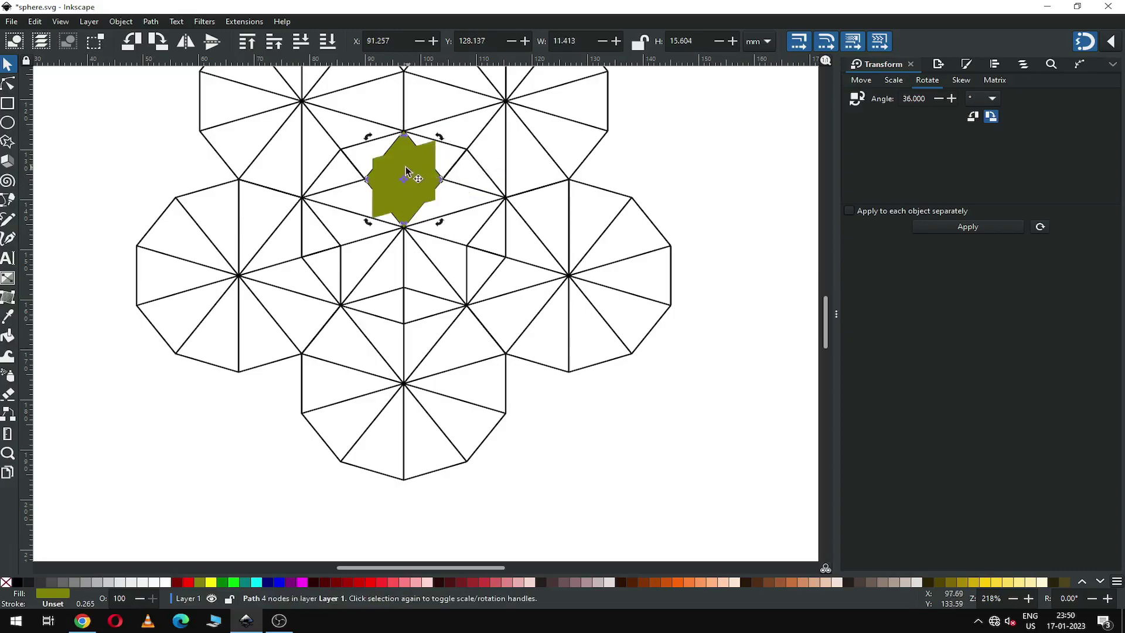
pyautogui.moveTo(413, 166); pyautogui.dragTo(472, 188)
pyautogui.click(471, 197)
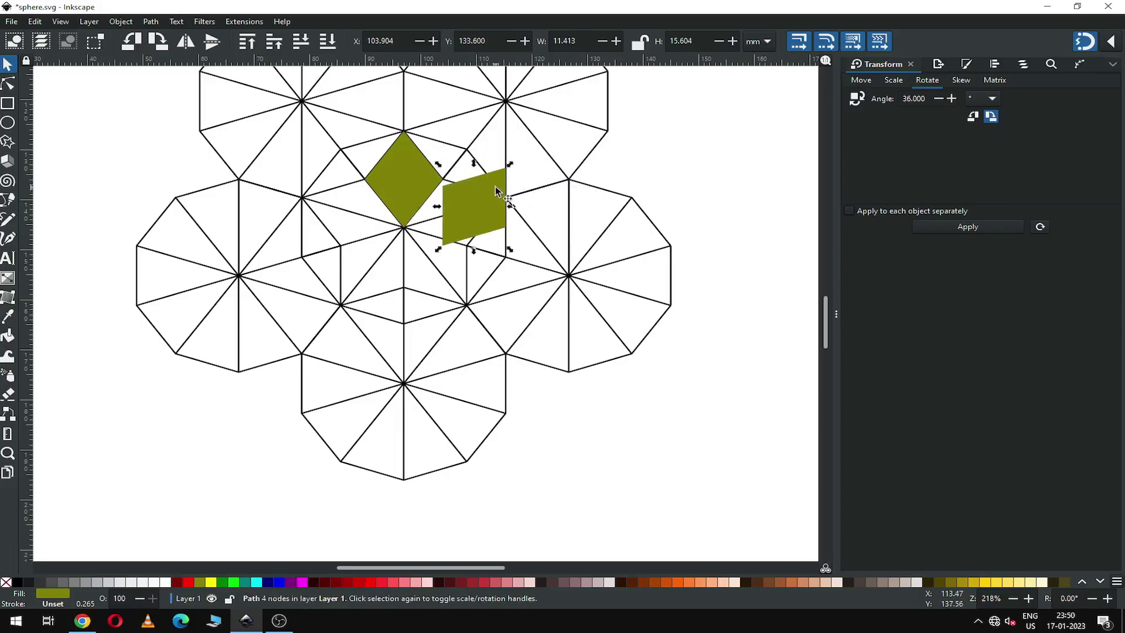
pyautogui.moveTo(510, 166); pyautogui.dragTo(528, 188)
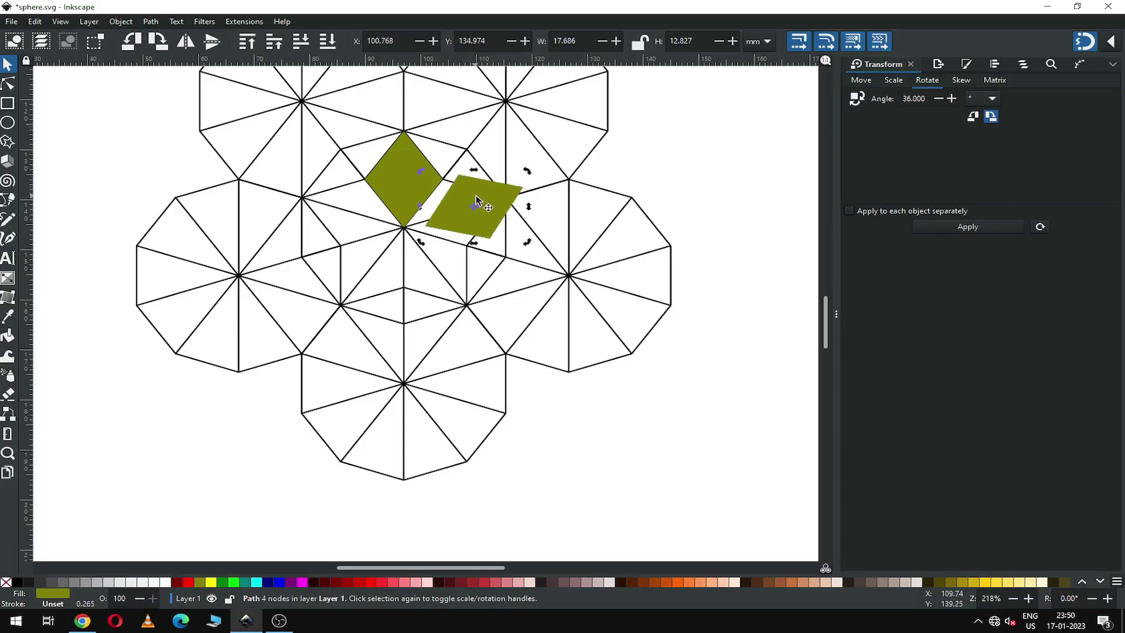
# Step: Snap the rotated copy's lower-left corner to the central decagon's centre and fill it with dark red
pyautogui.press('z')
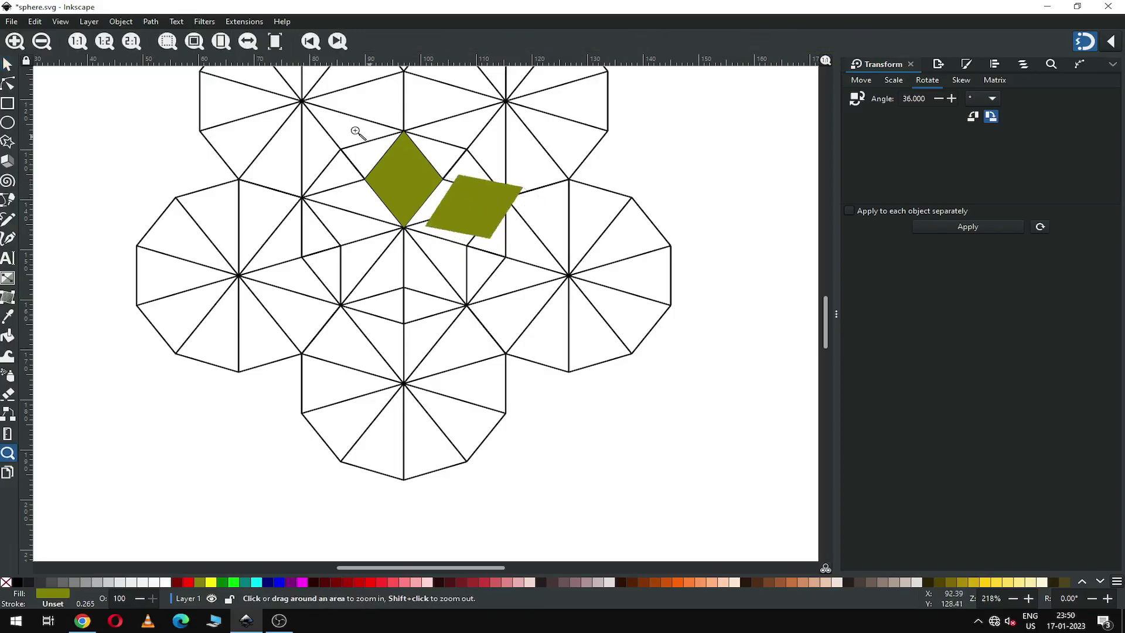
pyautogui.moveTo(511, 258); pyautogui.dragTo(590, 310)
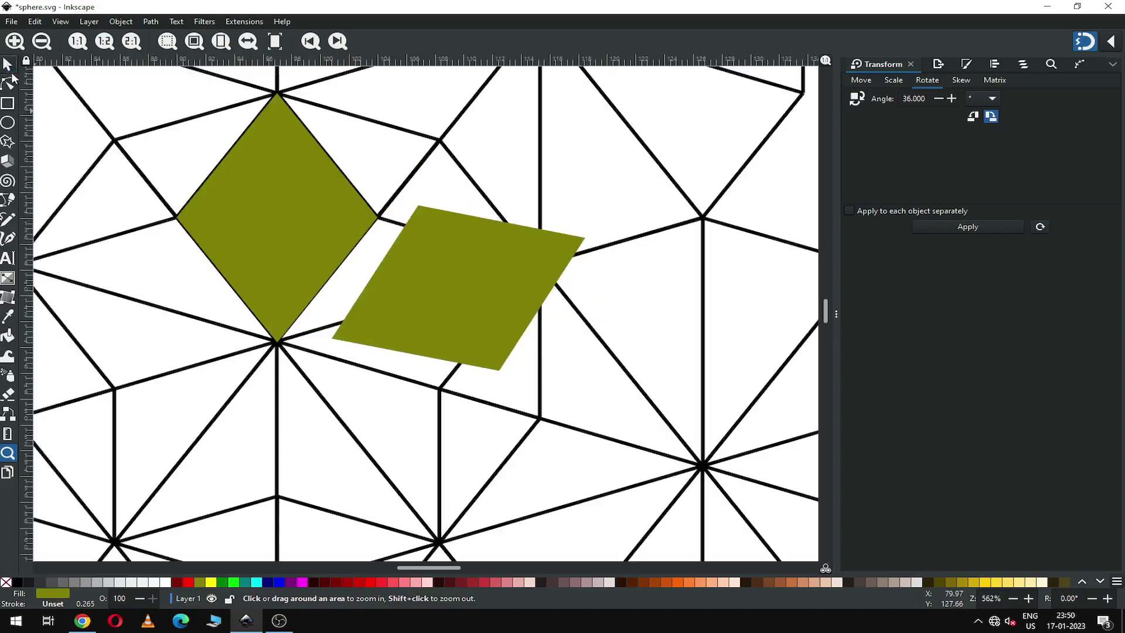
pyautogui.click(8, 66)
pyautogui.moveTo(345, 325); pyautogui.dragTo(322, 326)
pyautogui.click(322, 580)
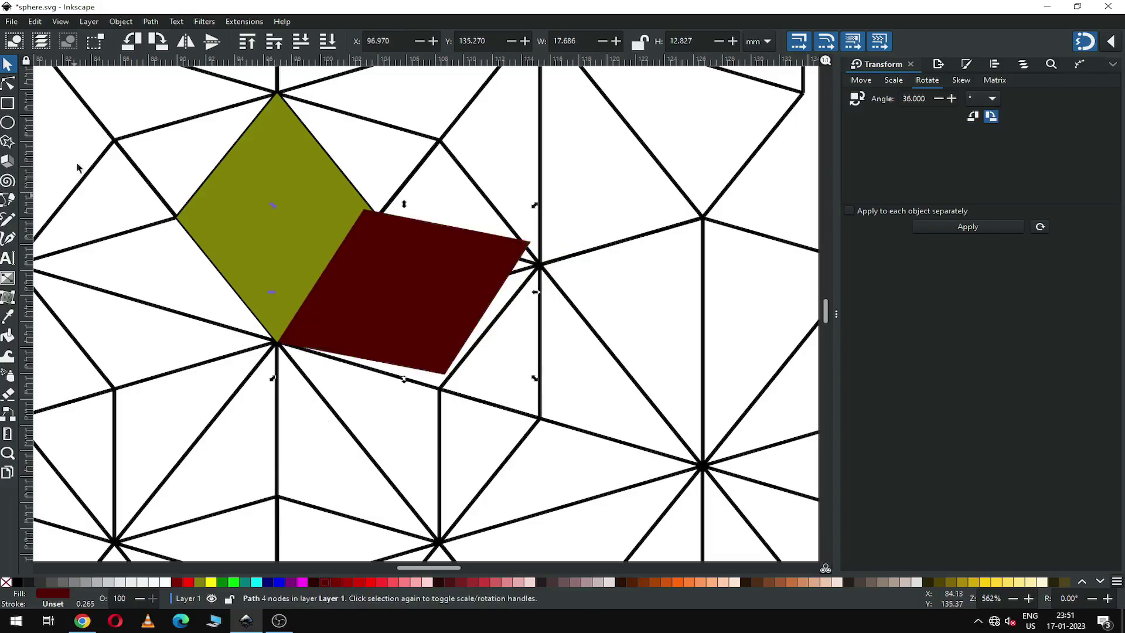
# Step: Snap the dark red rhombus's three remaining nodes to the corners of the upper-right facet
pyautogui.click(9, 85)
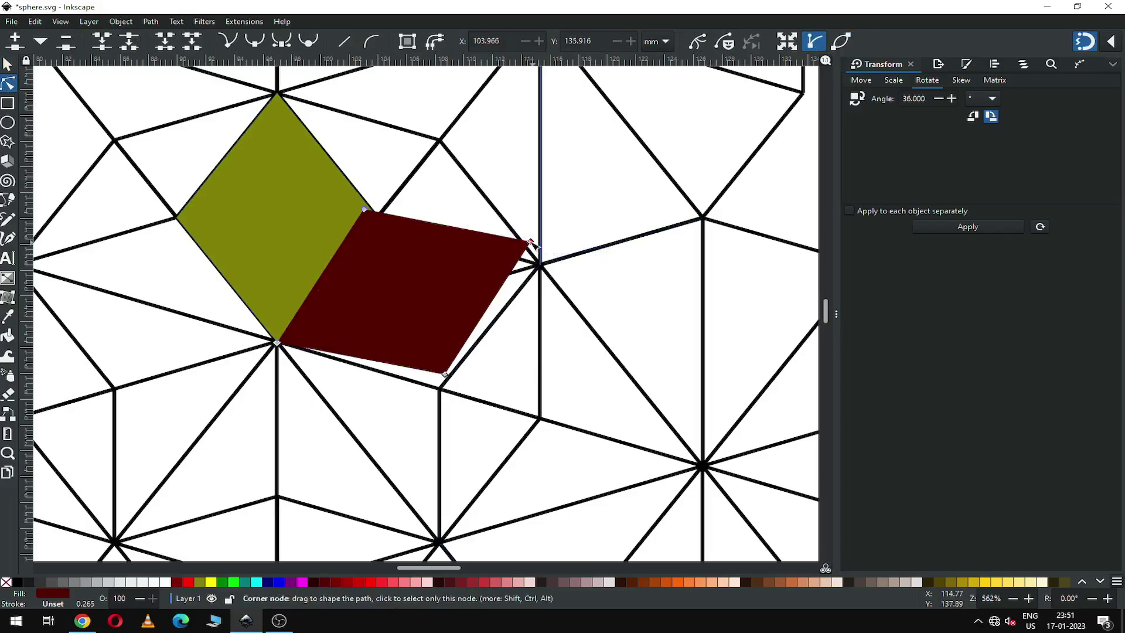
pyautogui.moveTo(538, 252); pyautogui.dragTo(545, 273)
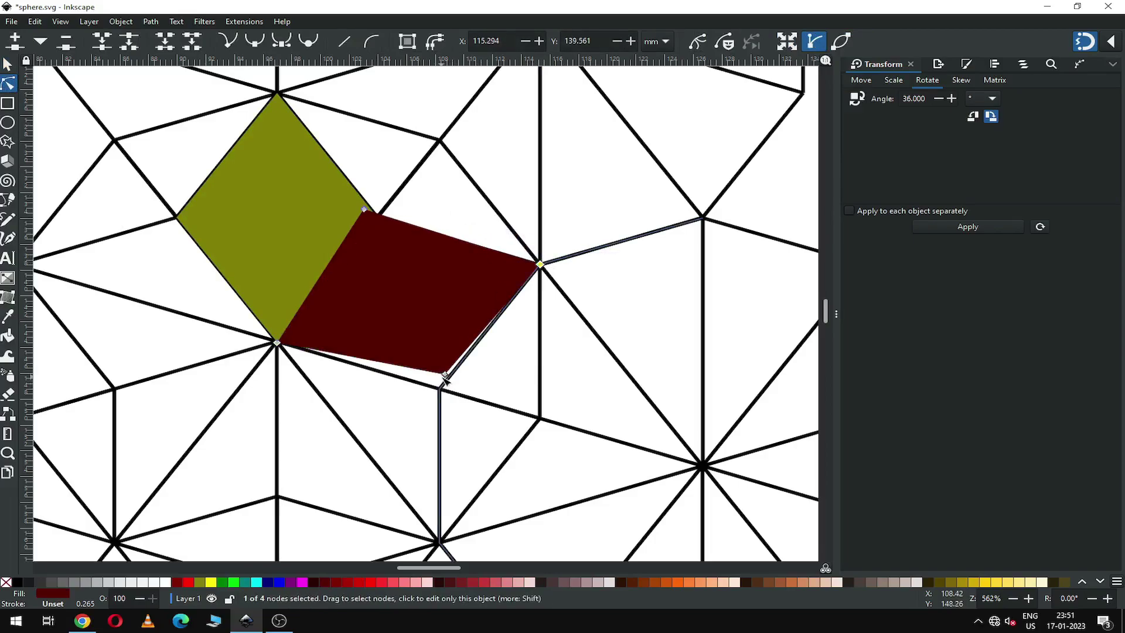
pyautogui.moveTo(445, 373); pyautogui.dragTo(440, 388)
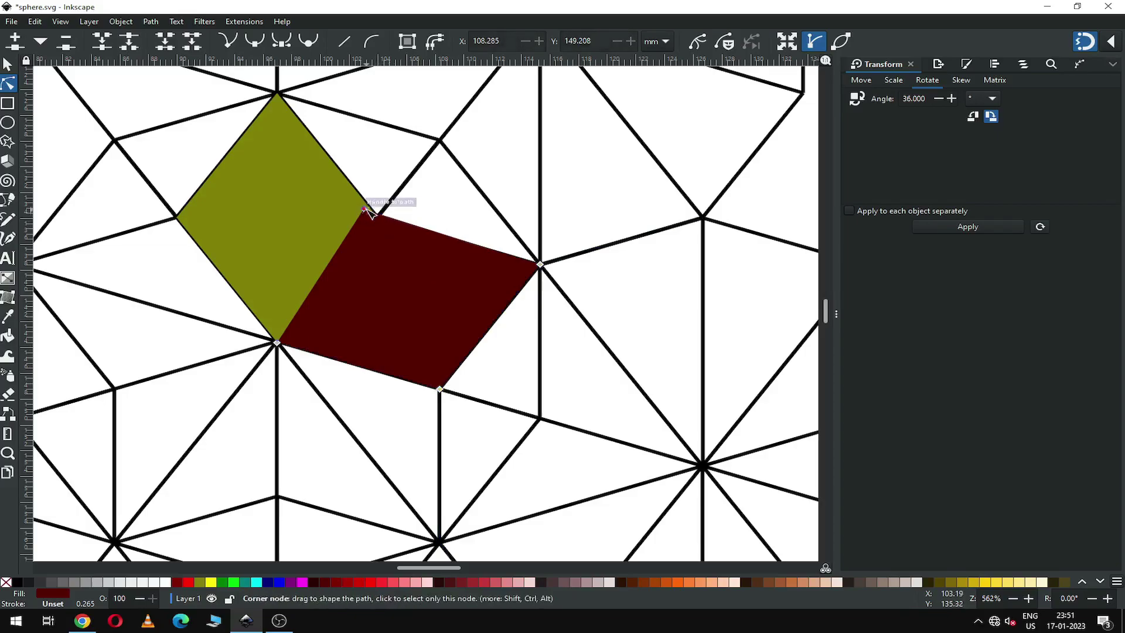
pyautogui.moveTo(368, 211); pyautogui.dragTo(391, 229)
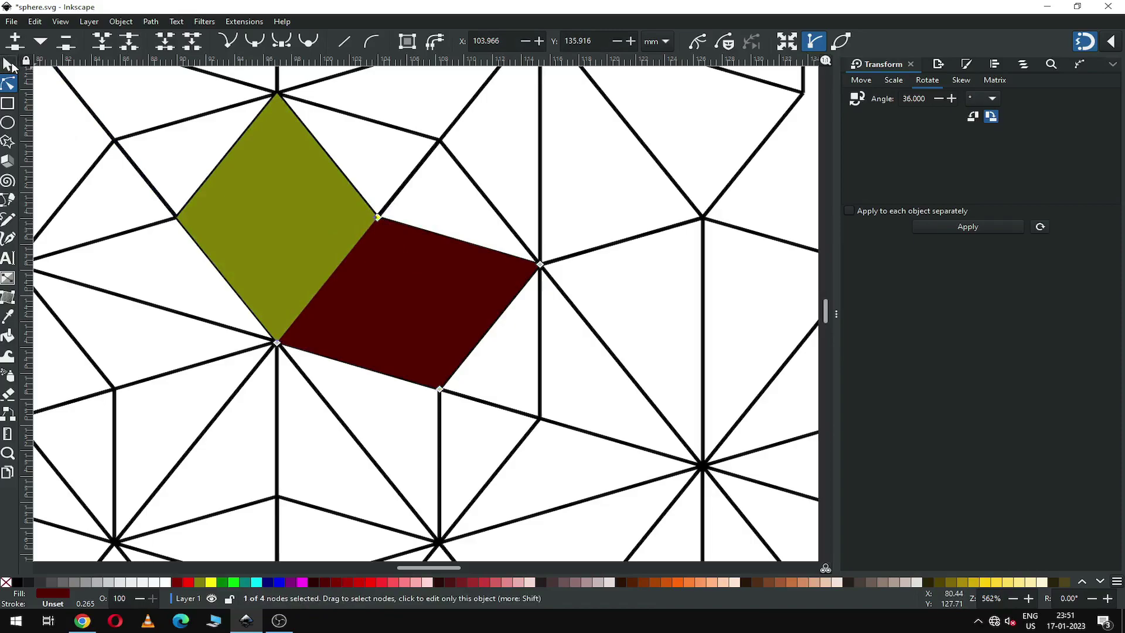
pyautogui.click(9, 64)
pyautogui.press('-')
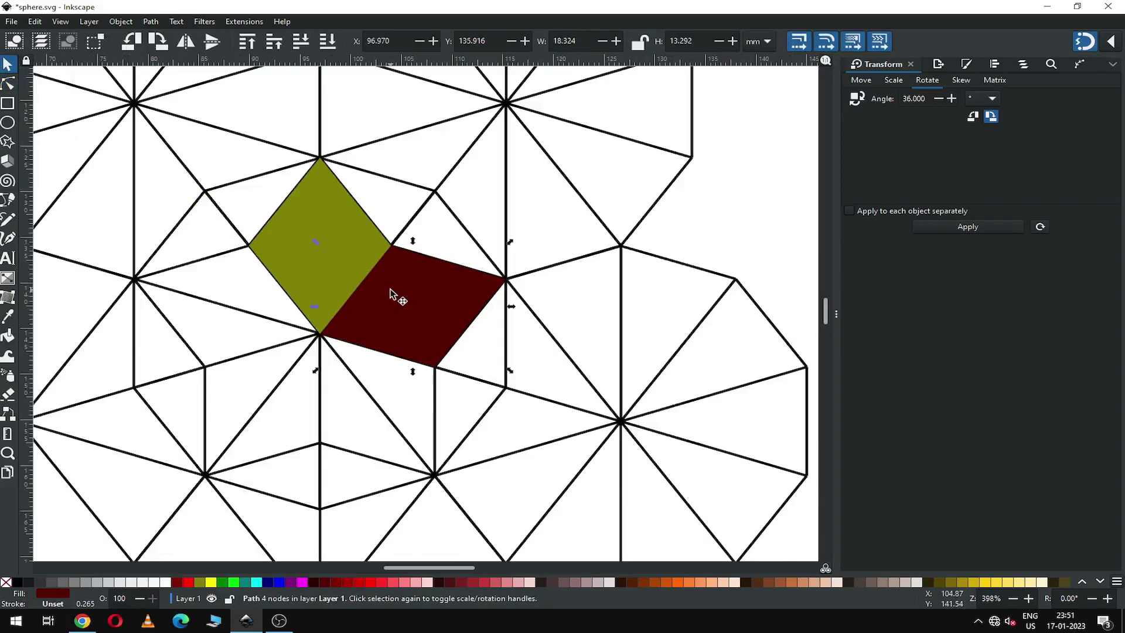
# Step: Duplicate the olive and dark red rhombi together and place the rotated copies over the two lower facets, meeting at the centre
pyautogui.keyDown('shift'); pyautogui.click(338, 264); pyautogui.keyUp('shift')
pyautogui.rightClick(405, 307)
pyautogui.click(471, 290)
pyautogui.hotkey('ctrl', 'd')
pyautogui.moveTo(509, 154); pyautogui.dragTo(359, 414)
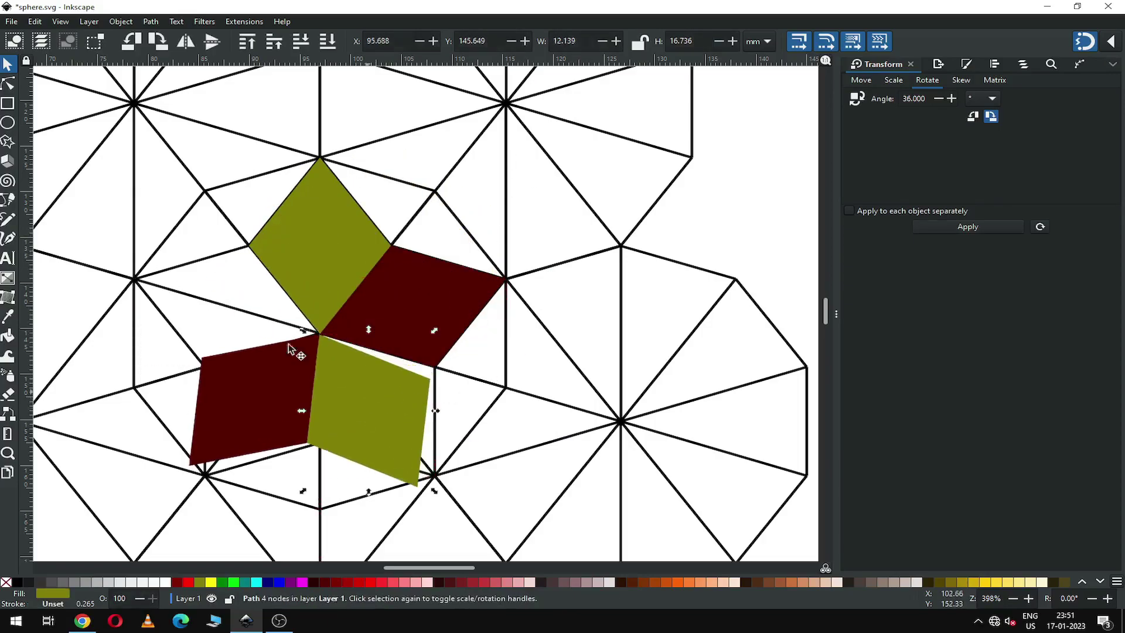
# Step: Snap the nodes of the lower olive and dark red copies to the corners of the two lower facets
pyautogui.press('n')
pyautogui.moveTo(431, 379); pyautogui.dragTo(434, 366)
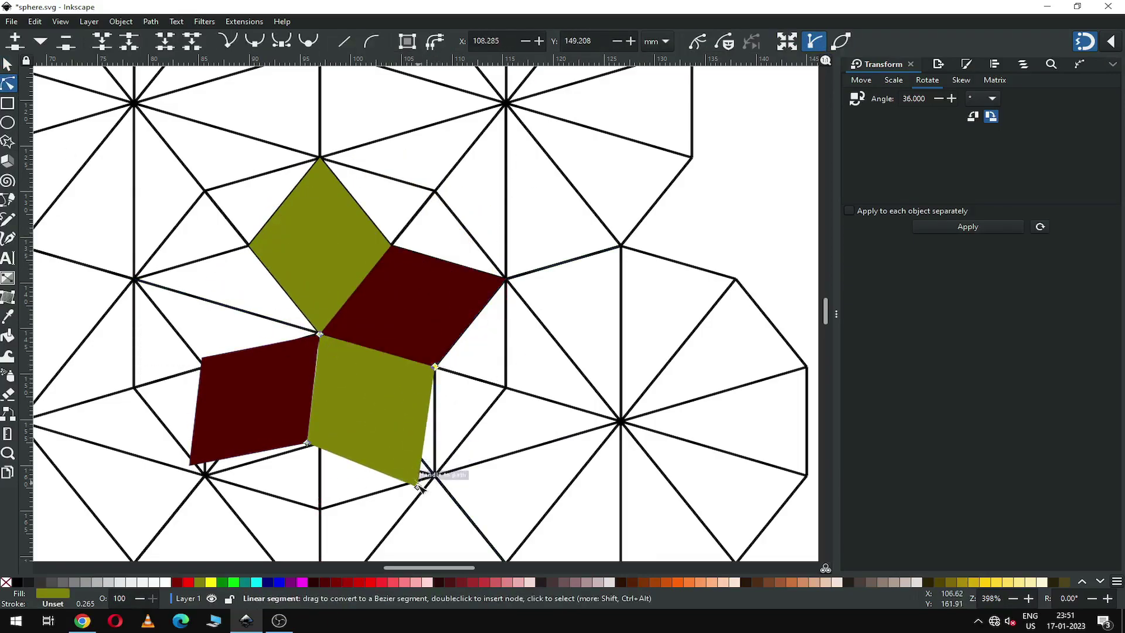
pyautogui.moveTo(417, 487); pyautogui.dragTo(434, 476)
pyautogui.moveTo(307, 443); pyautogui.dragTo(319, 443)
pyautogui.moveTo(190, 464); pyautogui.dragTo(204, 475)
pyautogui.moveTo(202, 358); pyautogui.dragTo(204, 366)
# Step: Duplicate the right dark red rhombus, mirror it horizontally and fit the copy into the upper-left facet of the central star
pyautogui.press('s')
pyautogui.click(410, 297)
pyautogui.click(410, 297)
pyautogui.hotkey('ctrl', 'd')
pyautogui.press('h')
pyautogui.moveTo(446, 306); pyautogui.dragTo(392, 381)
pyautogui.press('n')
pyautogui.press('z')
pyautogui.press('s')
pyautogui.moveTo(475, 385); pyautogui.dragTo(384, 342)
pyautogui.scroll(5, 488, 386)
pyautogui.press('5')
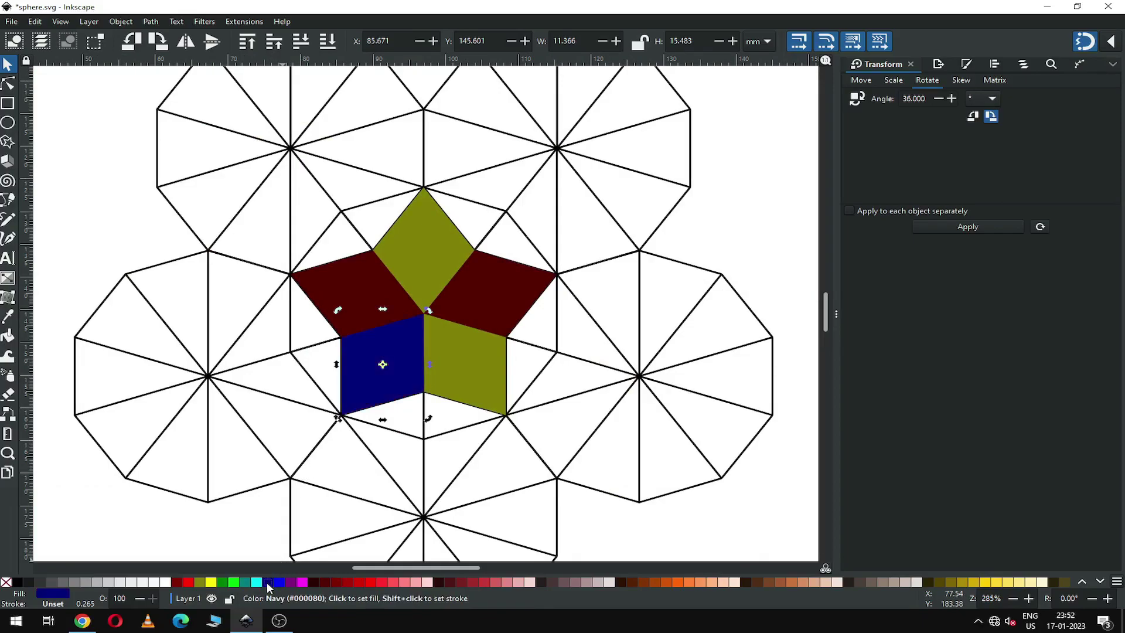
# Step: Fill the lower-left rhombus of the star with navy, deselect it and save the drawing
pyautogui.click(268, 582)
pyautogui.press('Escape')
pyautogui.hotkey('ctrl', 's')
# Step: Duplicate the top olive diamond, move the copy below the star and fill it with green
pyautogui.click(427, 253)
pyautogui.hotkey('ctrl', 'd')
pyautogui.moveTo(432, 253); pyautogui.dragTo(441, 466)
pyautogui.click(313, 583)
pyautogui.click(222, 583)
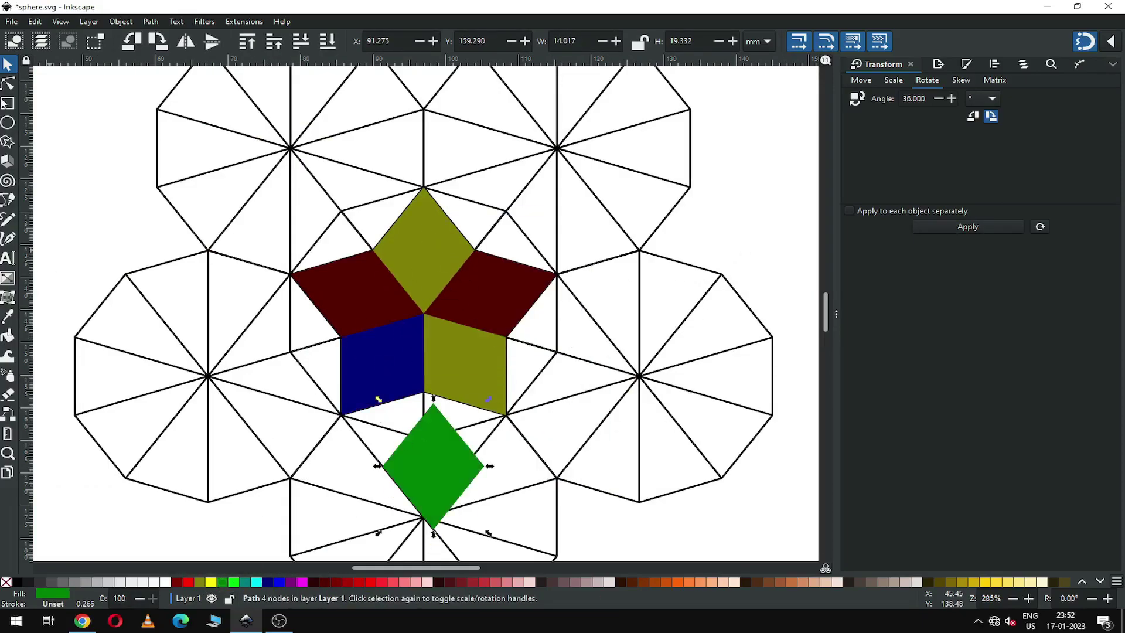
# Step: Snap the green diamond's four nodes to the corners of the flat facet beneath the star
pyautogui.press('n')
pyautogui.moveTo(433, 404); pyautogui.dragTo(423, 391)
pyautogui.moveTo(486, 465); pyautogui.dragTo(506, 414)
pyautogui.moveTo(382, 466); pyautogui.dragTo(341, 414)
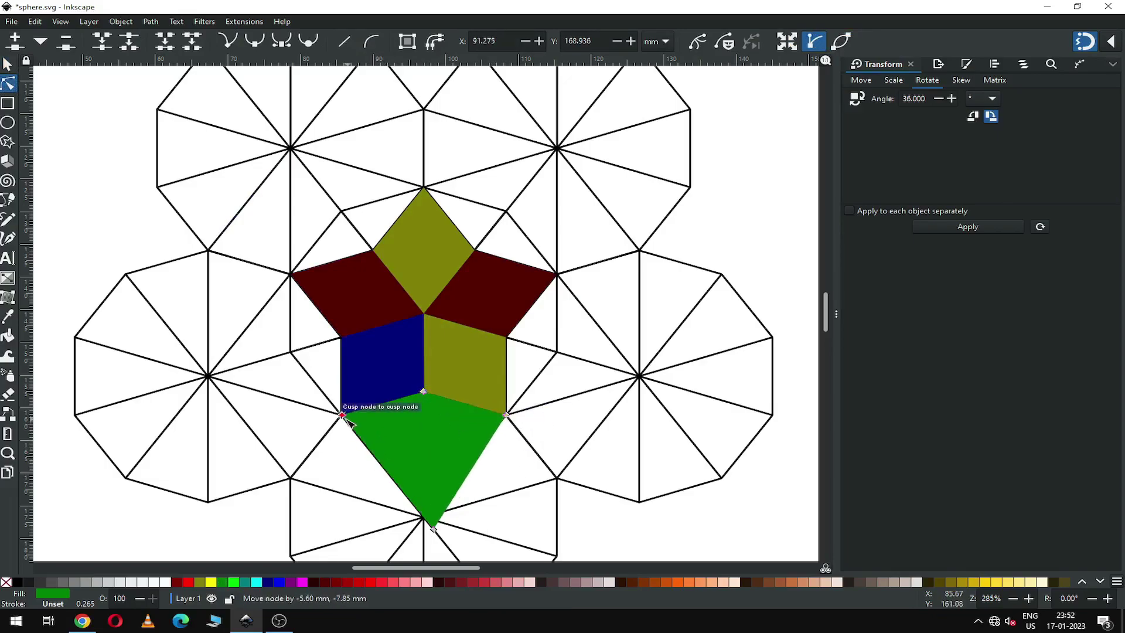
pyautogui.moveTo(433, 528); pyautogui.dragTo(310, 212)
# Step: Duplicate the green rhombus and place rotated and mirrored copies over the outer left, upper-left and upper-right facets of the central decagon
pyautogui.press('s')
pyautogui.rightClick(431, 424)
pyautogui.click(463, 236)
pyautogui.click(316, 219)
pyautogui.moveTo(402, 189); pyautogui.dragTo(415, 167)
pyautogui.rightClick(350, 215)
pyautogui.click(388, 264)
pyautogui.press('h')
pyautogui.moveTo(351, 211); pyautogui.dragTo(275, 380)
pyautogui.rightClick(503, 223)
pyautogui.click(557, 270)
# Step: Snap the left green copy's nodes to the corners of the central decagon's outer left facet
pyautogui.press('z')
pyautogui.moveTo(168, 246); pyautogui.dragTo(610, 459)
pyautogui.press('n')
pyautogui.moveTo(293, 397); pyautogui.dragTo(351, 374)
pyautogui.moveTo(248, 273); pyautogui.dragTo(336, 281)
pyautogui.moveTo(353, 378); pyautogui.dragTo(336, 417)
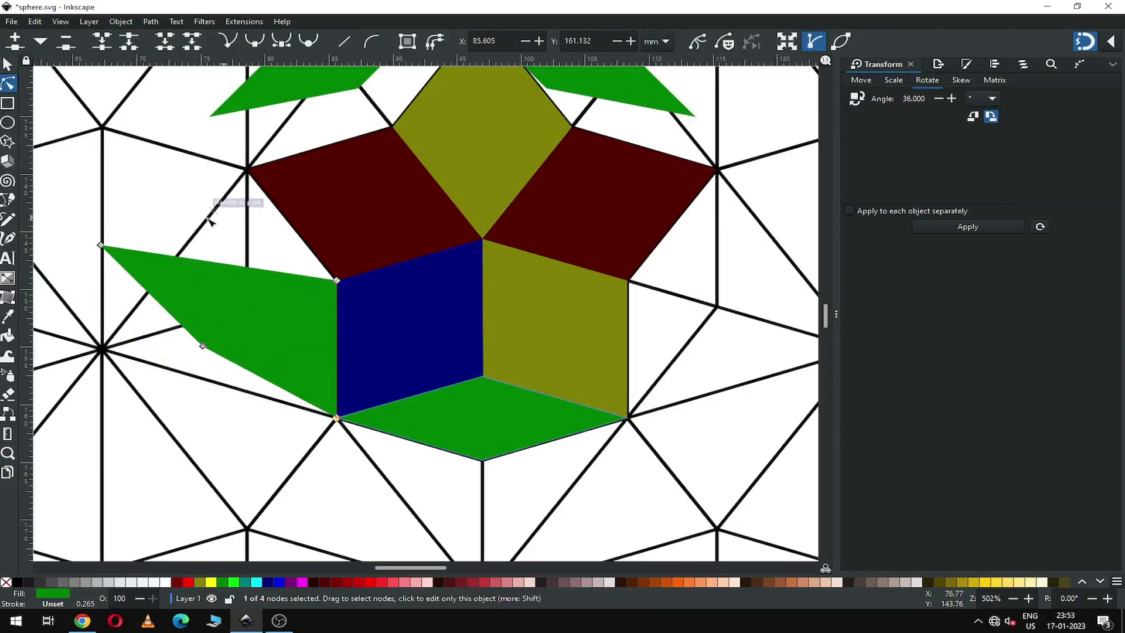
pyautogui.moveTo(101, 245); pyautogui.dragTo(249, 170)
pyautogui.moveTo(204, 345); pyautogui.dragTo(445, 421)
# Step: Snap the upper-left green copy's four nodes to the corners of the facet between the dark red and top olive rhombi
pyautogui.press('z')
pyautogui.press('n')
pyautogui.click(409, 134)
pyautogui.press('-')
pyautogui.press('-')
pyautogui.press('-')
pyautogui.press('-')
pyautogui.press('z')
pyautogui.moveTo(504, 111); pyautogui.dragTo(395, 207)
pyautogui.press('n')
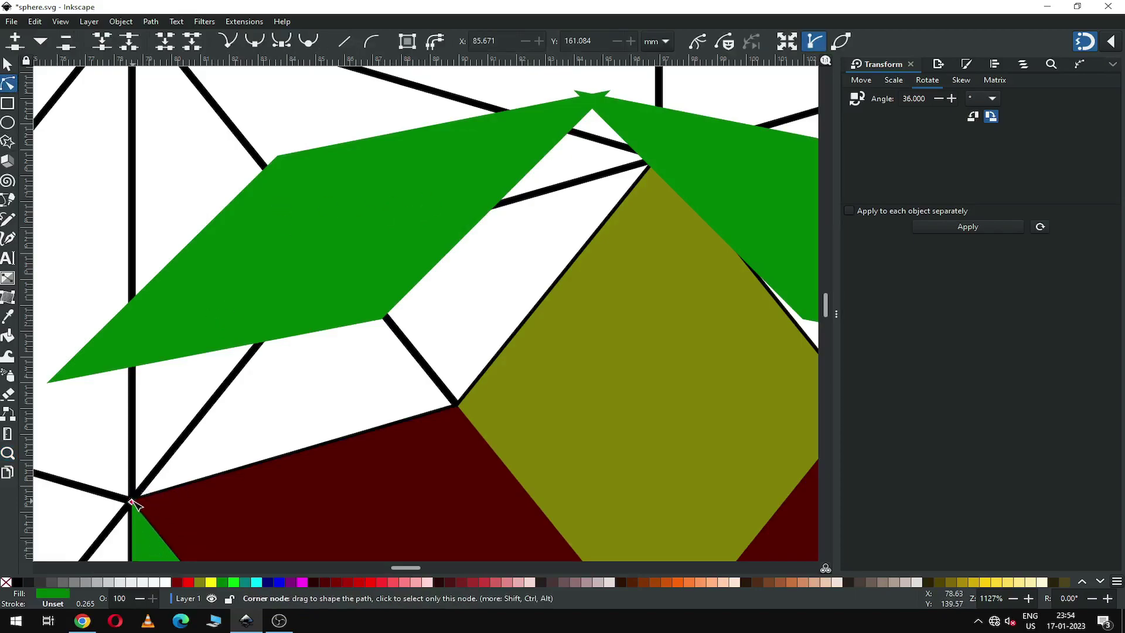
pyautogui.moveTo(384, 318); pyautogui.dragTo(456, 409)
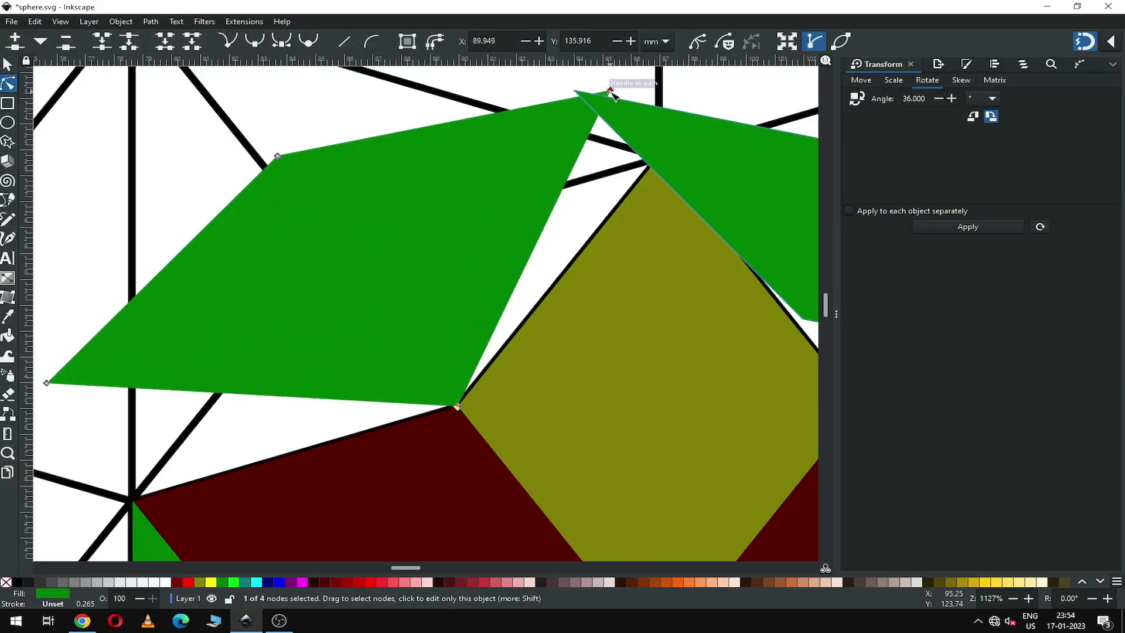
pyautogui.moveTo(610, 91); pyautogui.dragTo(660, 159)
pyautogui.moveTo(47, 384); pyautogui.dragTo(132, 500)
pyautogui.moveTo(278, 156); pyautogui.dragTo(333, 251)
# Step: Snap the upper-right green copy's four nodes to the corners of the facet beside the top olive diamond
pyautogui.moveTo(574, 91); pyautogui.dragTo(658, 157)
pyautogui.press('5')
pyautogui.press('z')
pyautogui.moveTo(528, 328); pyautogui.dragTo(172, 198)
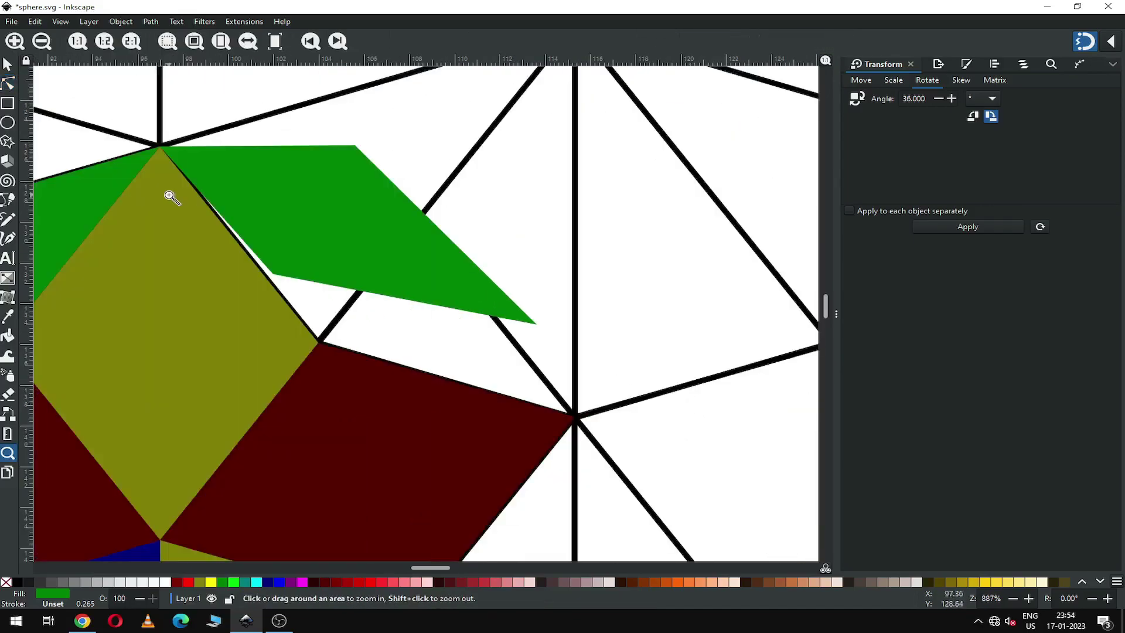
pyautogui.click(9, 85)
pyautogui.moveTo(273, 274); pyautogui.dragTo(318, 343)
pyautogui.moveTo(535, 322); pyautogui.dragTo(574, 418)
pyautogui.moveTo(355, 145); pyautogui.dragTo(416, 220)
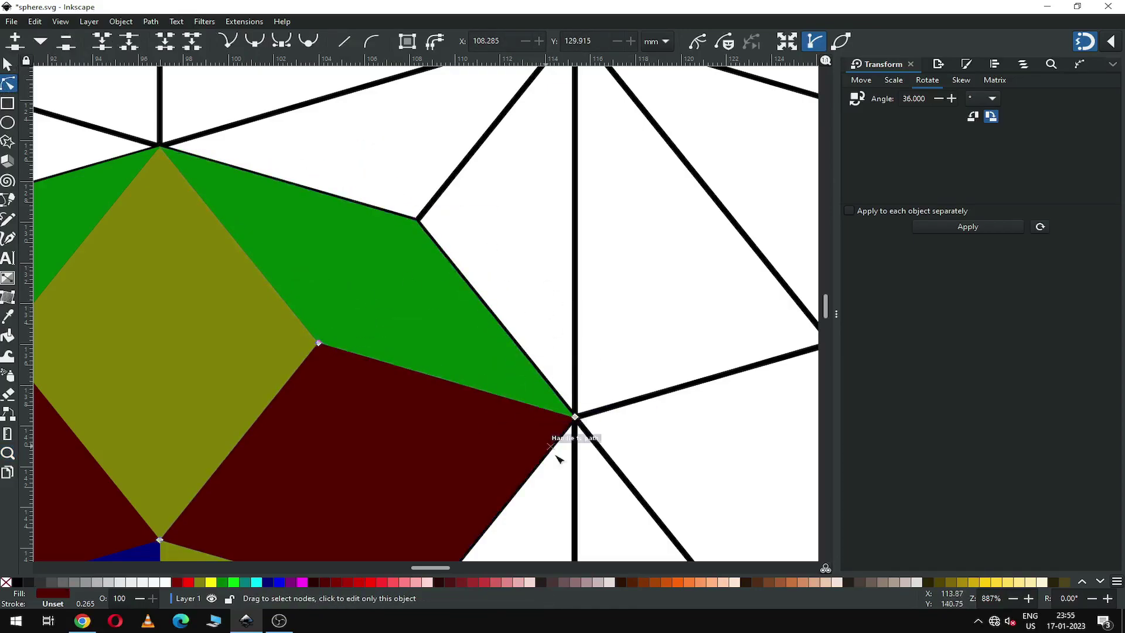
pyautogui.click(457, 343)
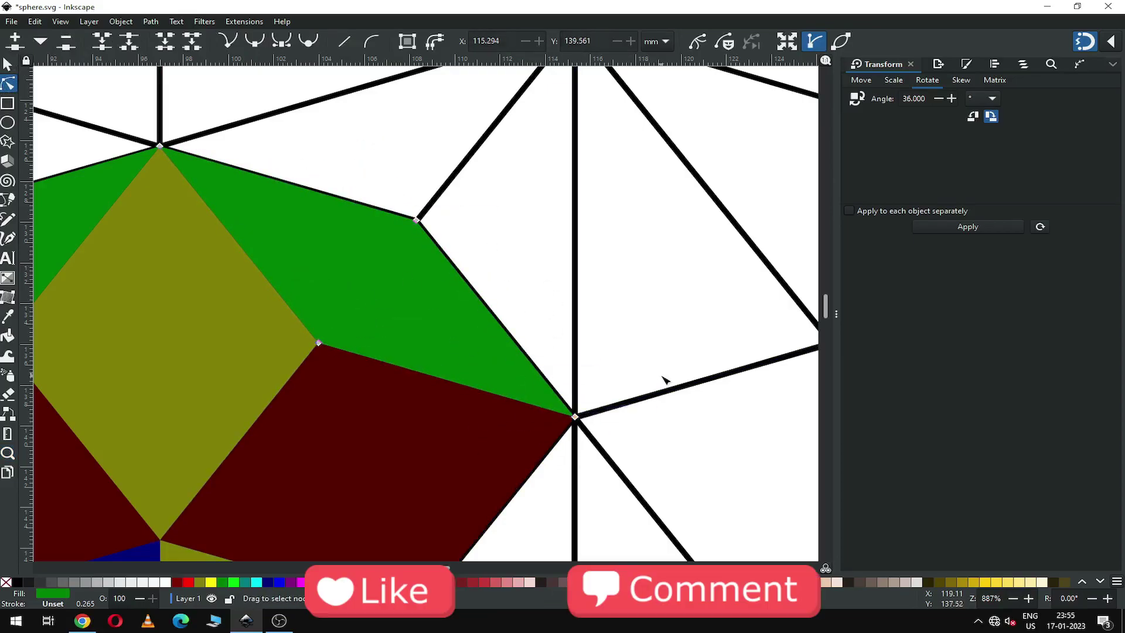
# Step: Duplicate the green rhombus on the outer left facet, flip the copy horizontally and place it over the outer right facet
pyautogui.press('5')
pyautogui.press('z')
pyautogui.moveTo(188, 289); pyautogui.dragTo(540, 552)
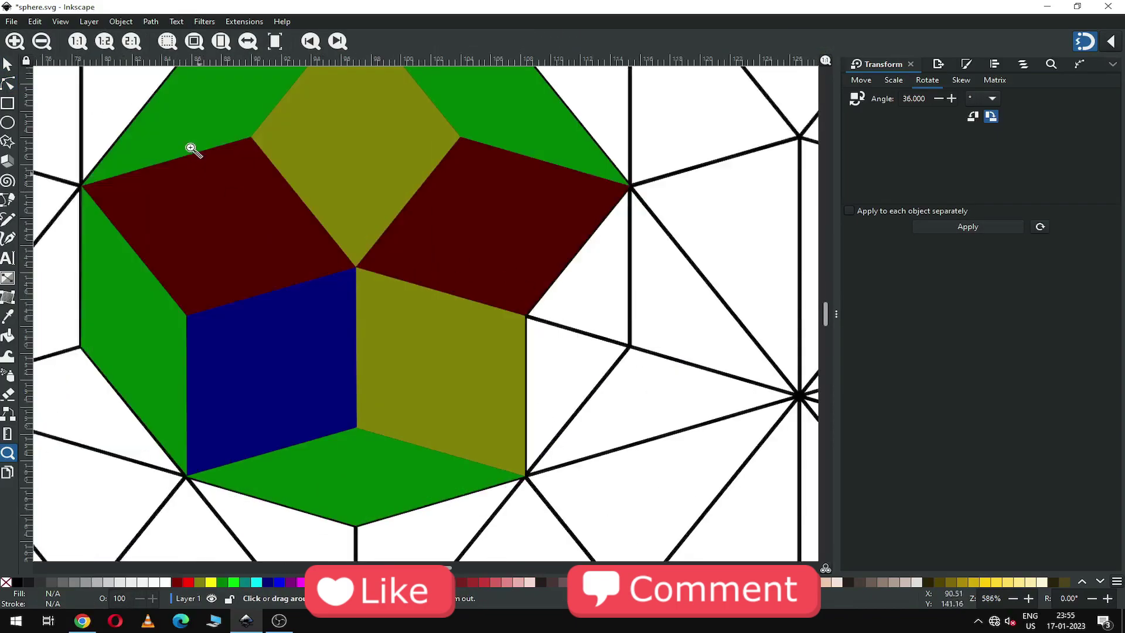
pyautogui.press('s')
pyautogui.rightClick(120, 301)
pyautogui.click(177, 353)
pyautogui.moveTo(177, 354); pyautogui.dragTo(725, 383)
pyautogui.press('h')
pyautogui.moveTo(669, 358); pyautogui.dragTo(565, 327)
# Step: Delete the five empty spoked decagons surrounding the coloured central decagon
pyautogui.click(683, 296)
pyautogui.press('5')
pyautogui.press('Delete')
pyautogui.click(567, 258)
pyautogui.press('Delete')
pyautogui.click(271, 259)
pyautogui.press('Delete')
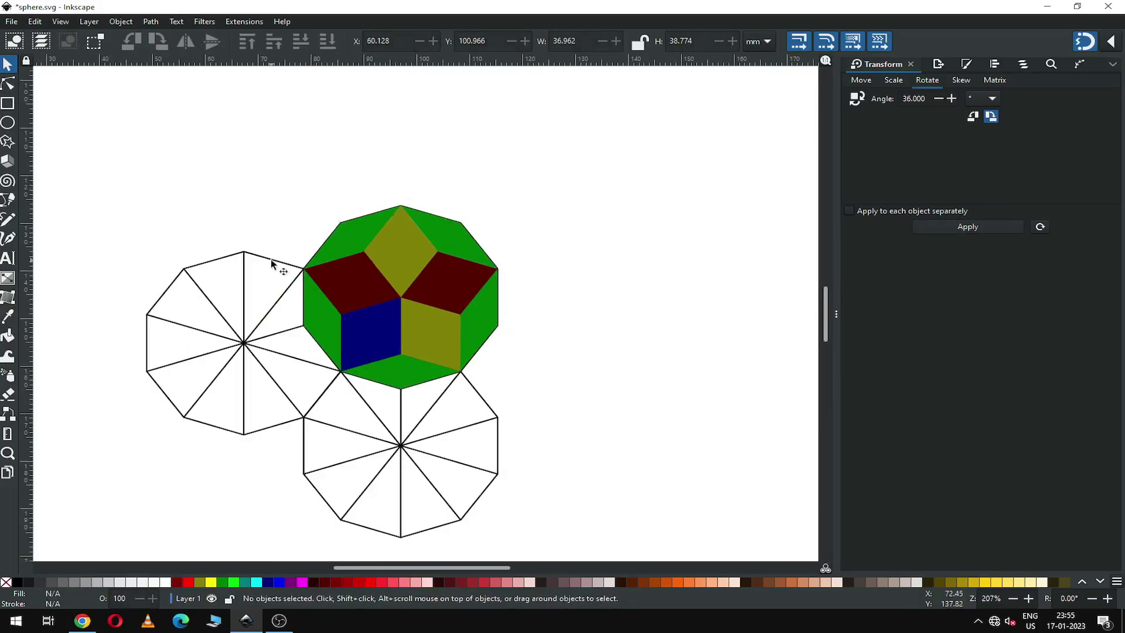
pyautogui.click(270, 259)
pyautogui.press('Delete')
pyautogui.click(477, 397)
pyautogui.press('Delete')
# Step: Snap the left green rhombus's bottom node to the lower-left corner shared by the blue and bottom green rhombi
pyautogui.press('z')
pyautogui.moveTo(281, 206); pyautogui.dragTo(540, 426)
pyautogui.moveTo(220, 419); pyautogui.dragTo(409, 484)
pyautogui.press('n')
pyautogui.click(339, 402)
pyautogui.moveTo(314, 389); pyautogui.dragTo(326, 384)
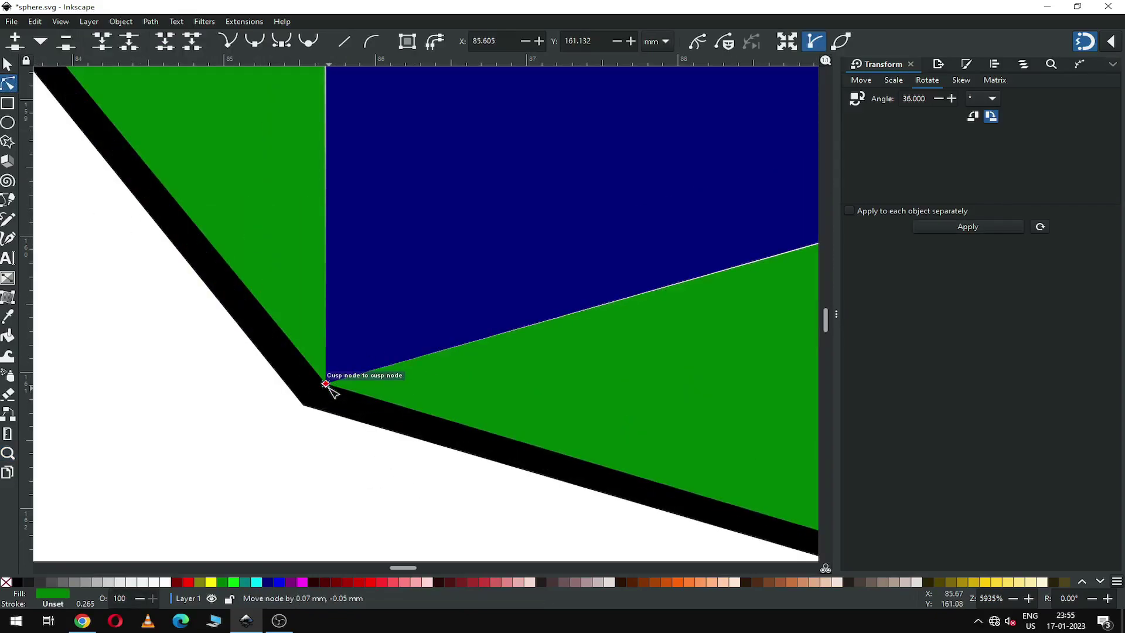
# Step: Snap the blue rhombus's upper-left node to the corner shared by the left dark red and left green rhombi
pyautogui.press('-')
pyautogui.press('-')
pyautogui.press('-')
pyautogui.press('z')
pyautogui.moveTo(413, 164); pyautogui.dragTo(433, 182)
pyautogui.press('n')
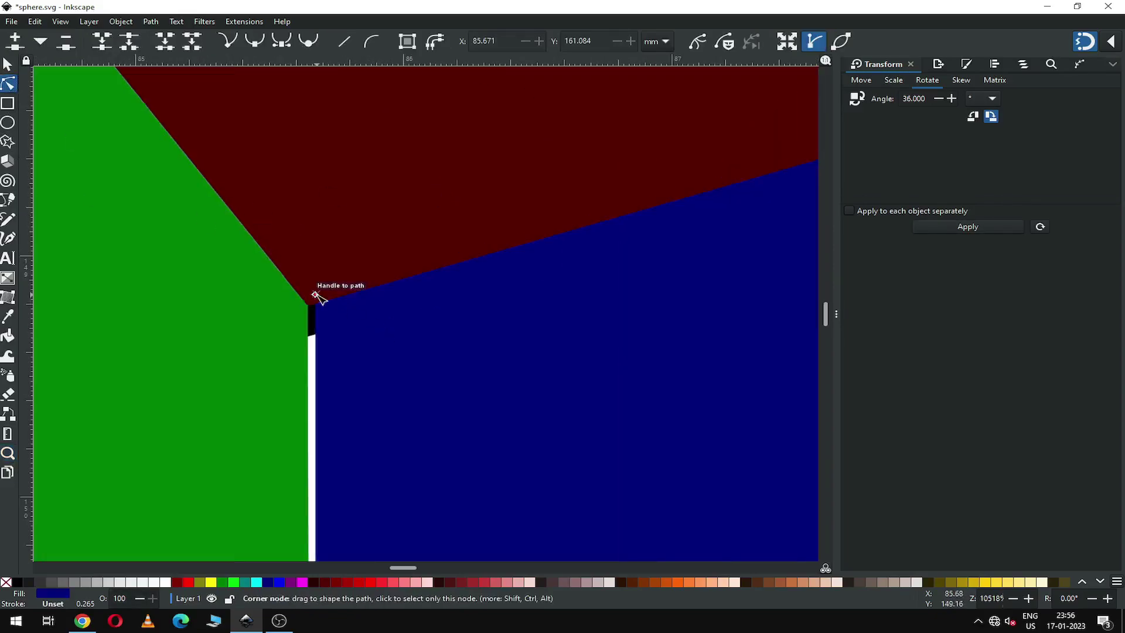
pyautogui.press('5')
# Step: Snap the right green rhombus's top node to the outer corner shared by the right dark red and upper-right green rhombi
pyautogui.press('z')
pyautogui.moveTo(741, 190); pyautogui.dragTo(755, 205)
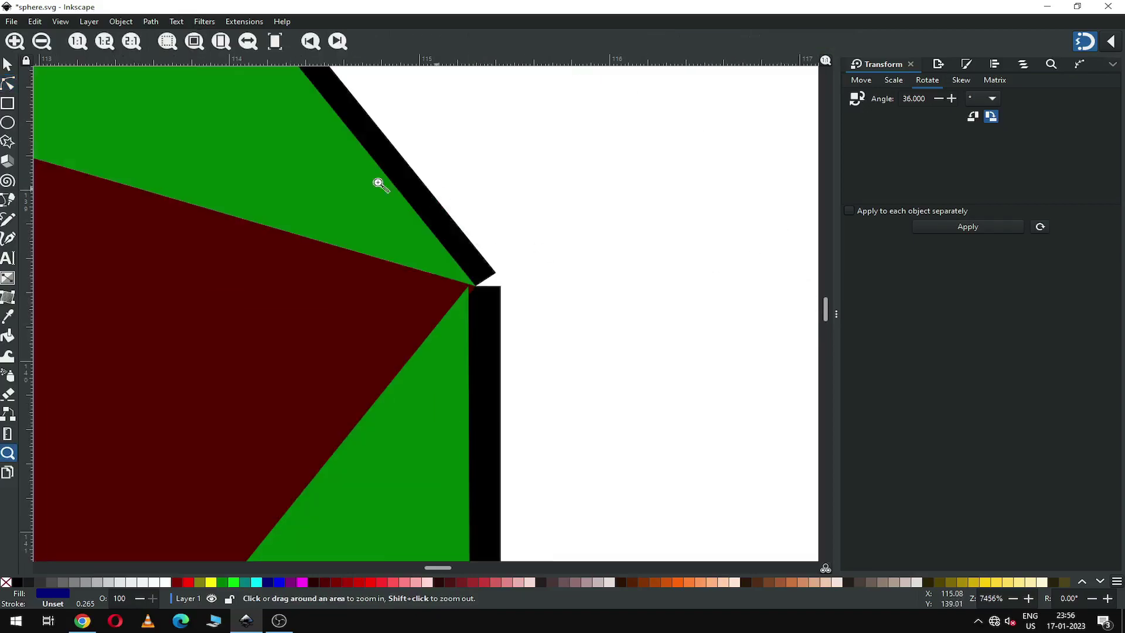
pyautogui.press('n')
pyautogui.click(469, 284)
pyautogui.click(470, 284)
pyautogui.press('-')
pyautogui.press('-')
pyautogui.press('-')
pyautogui.press('-')
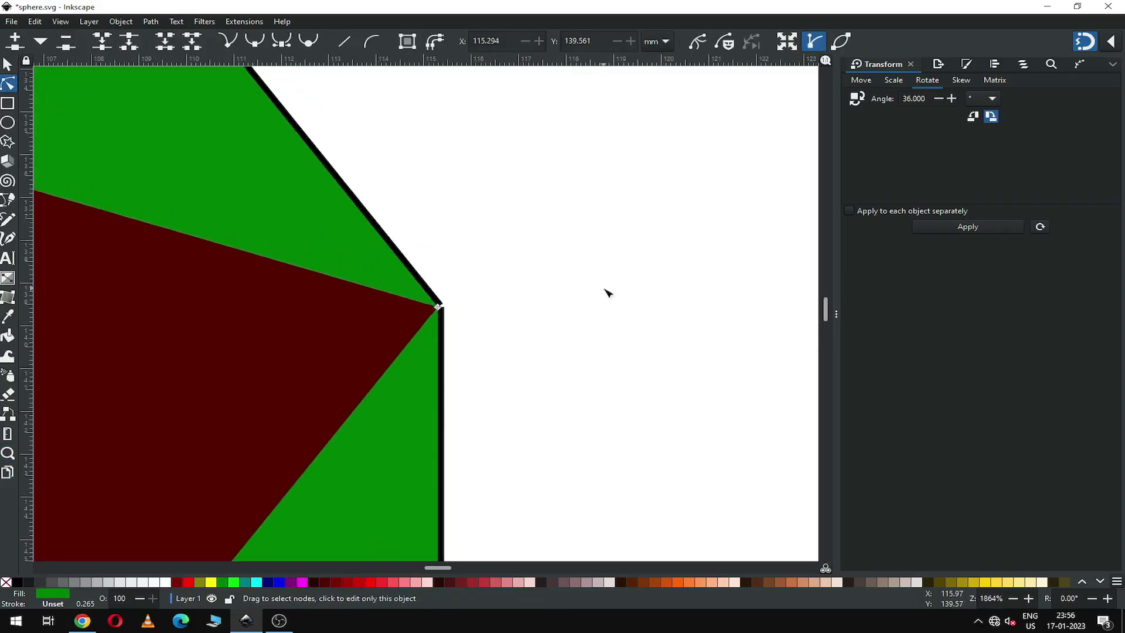
pyautogui.press('-')
pyautogui.press('-')
pyautogui.press('-')
pyautogui.press('-')
pyautogui.press('-')
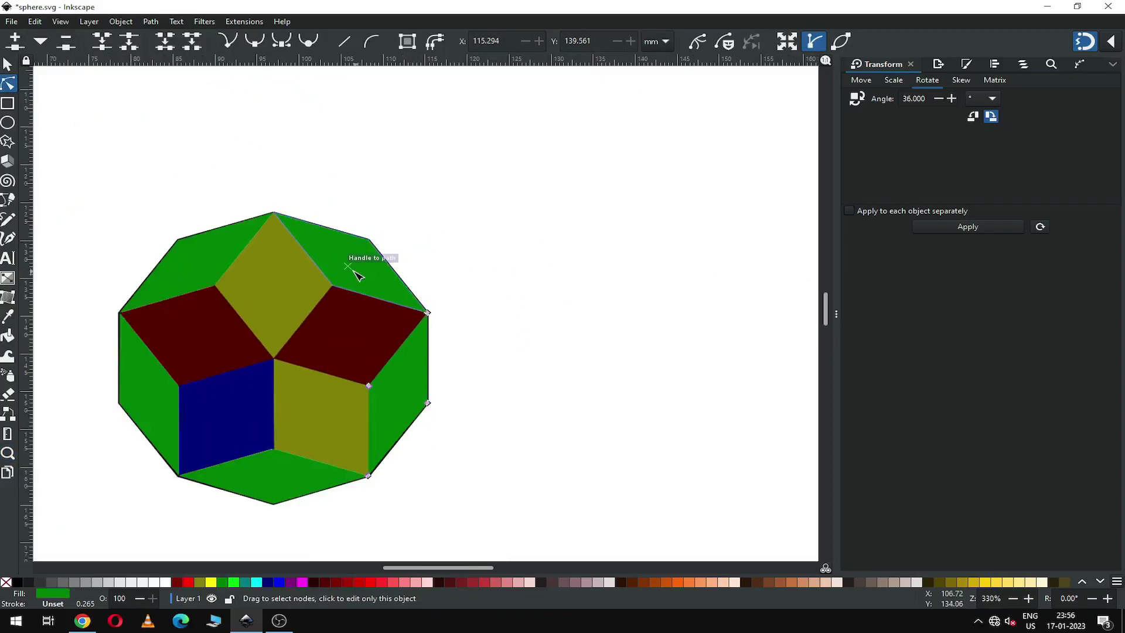
# Step: Snap the blue rhombus's lower-right node to the corner shared by the lower olive and bottom green rhombi
pyautogui.press('z')
pyautogui.press('+')
pyautogui.moveTo(390, 353); pyautogui.dragTo(462, 402)
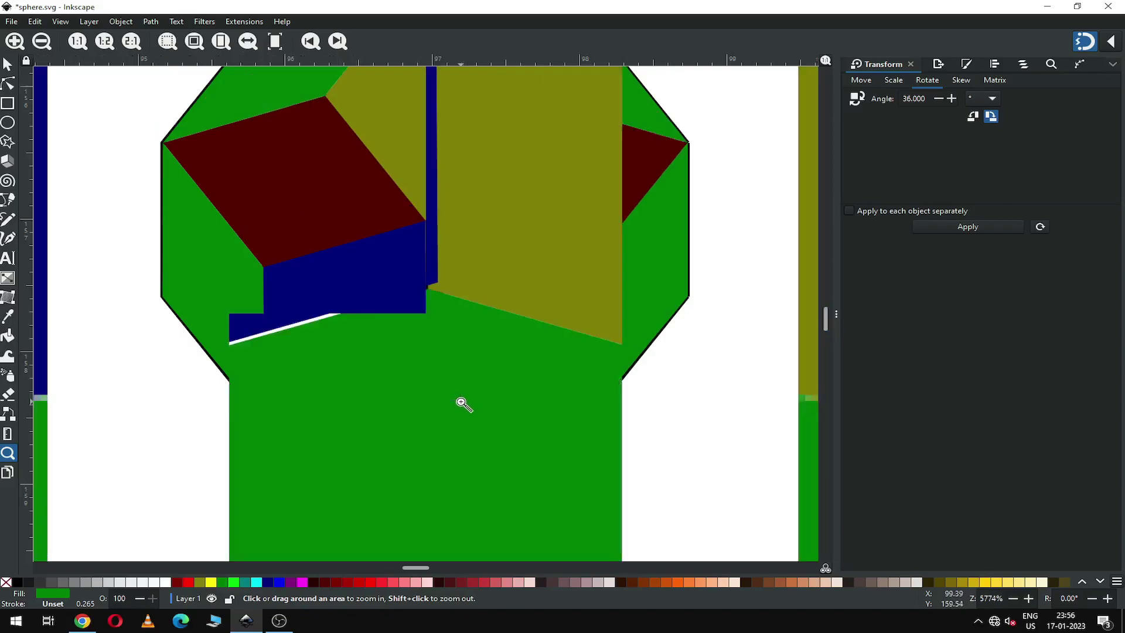
pyautogui.press('n')
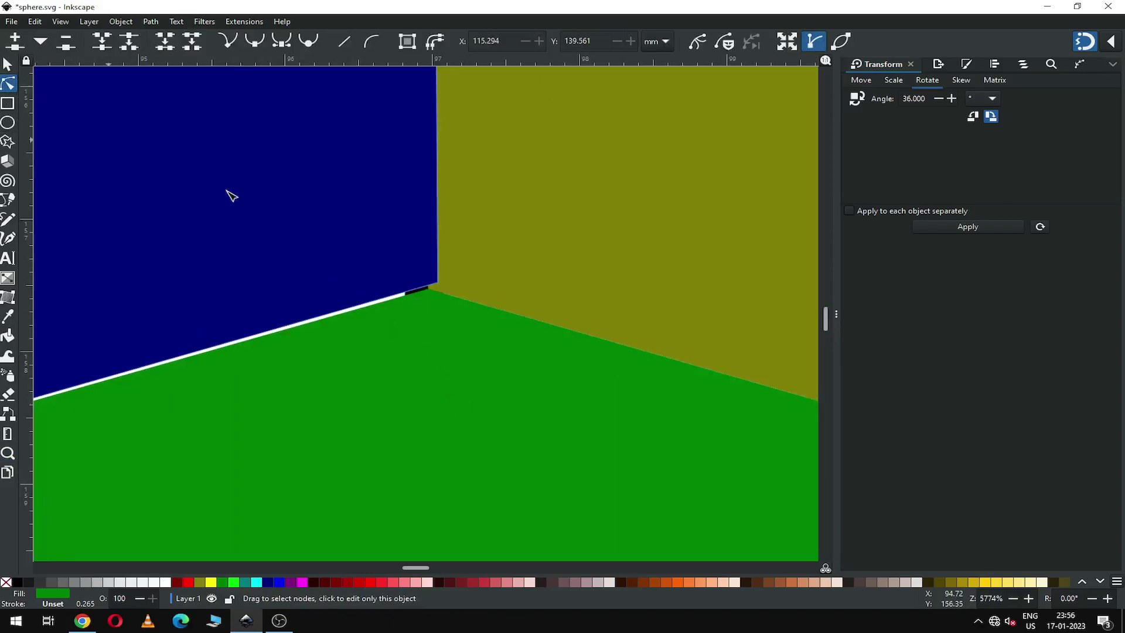
pyautogui.moveTo(441, 286); pyautogui.dragTo(433, 293)
pyautogui.scroll(-5, 433, 292)
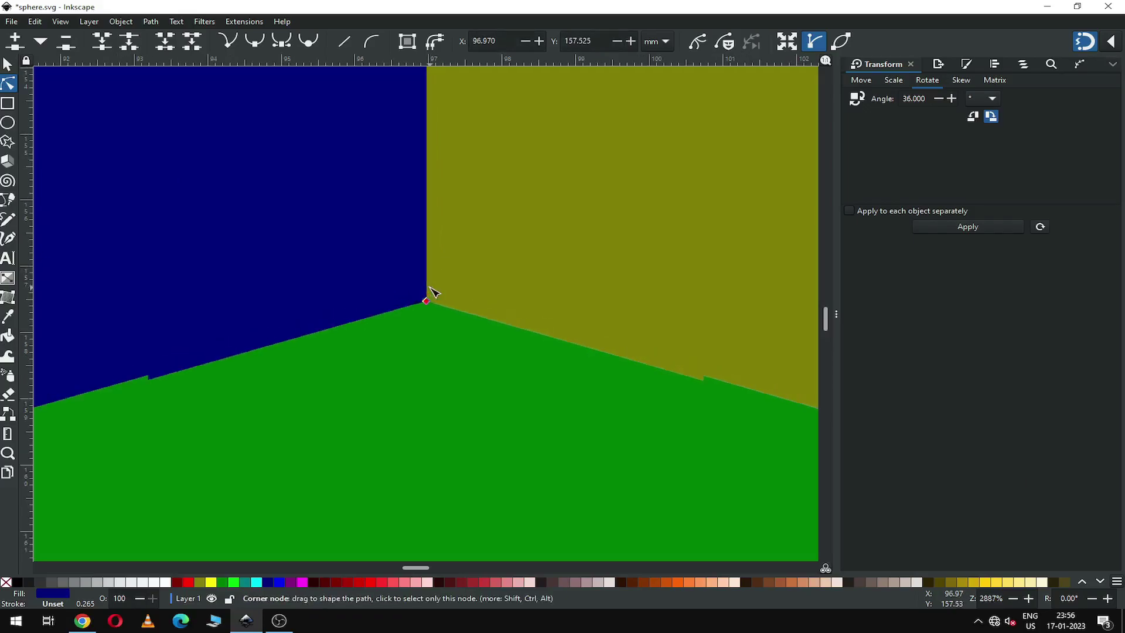
pyautogui.press('Escape')
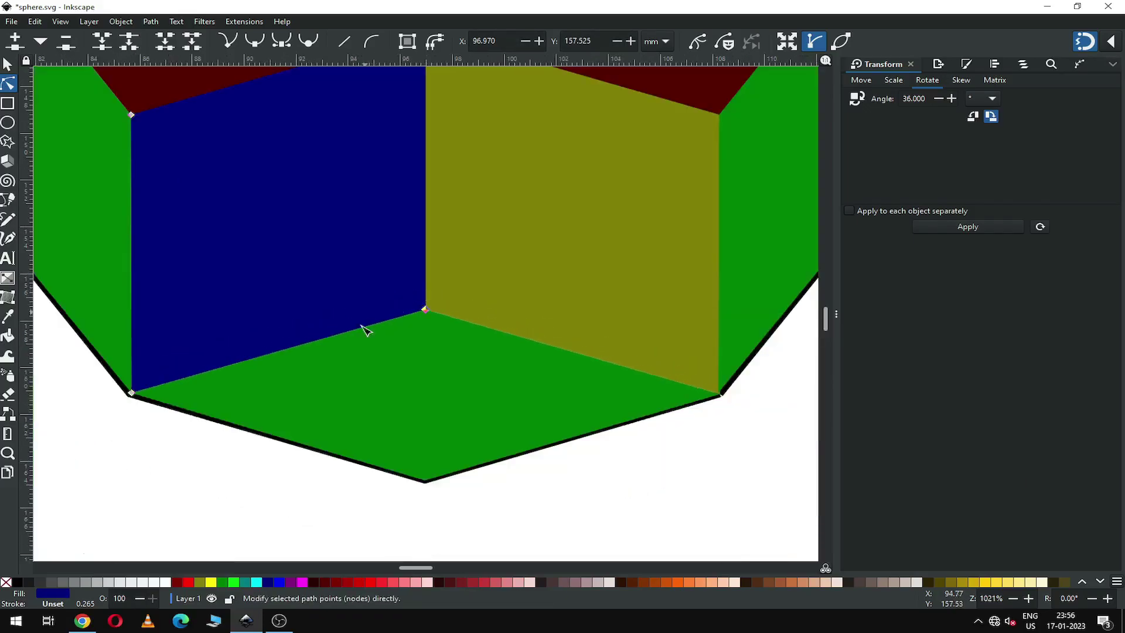
# Step: Snap the right green rhombus's bottom node to the lower-right corner shared by the olive and bottom green rhombi
pyautogui.press('z')
pyautogui.moveTo(684, 369); pyautogui.dragTo(753, 424)
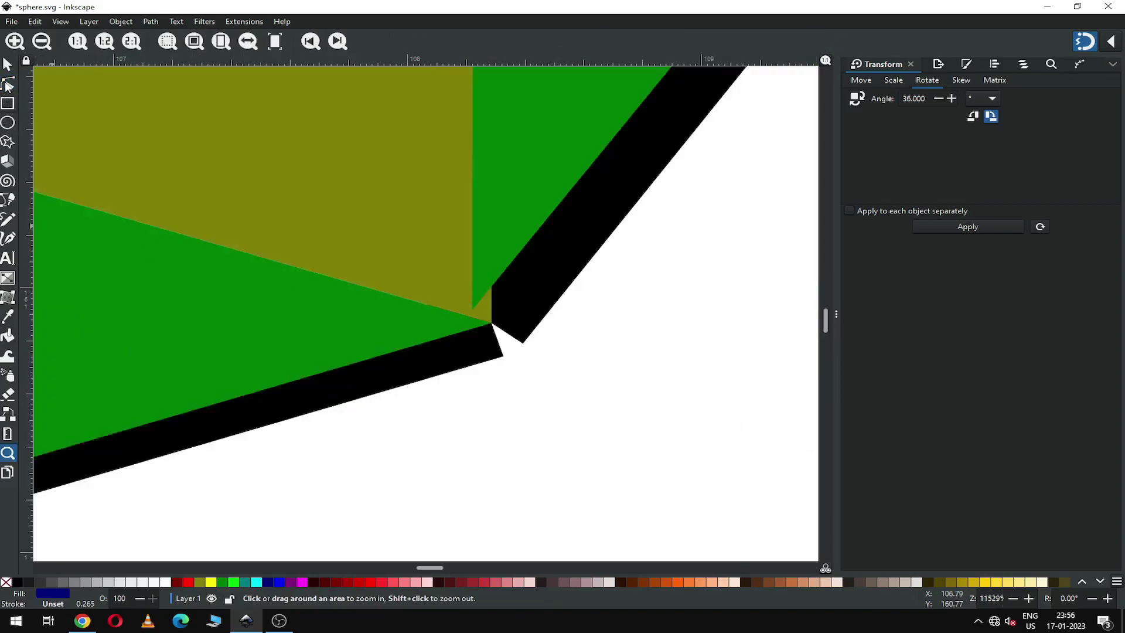
pyautogui.press('n')
pyautogui.click(488, 296)
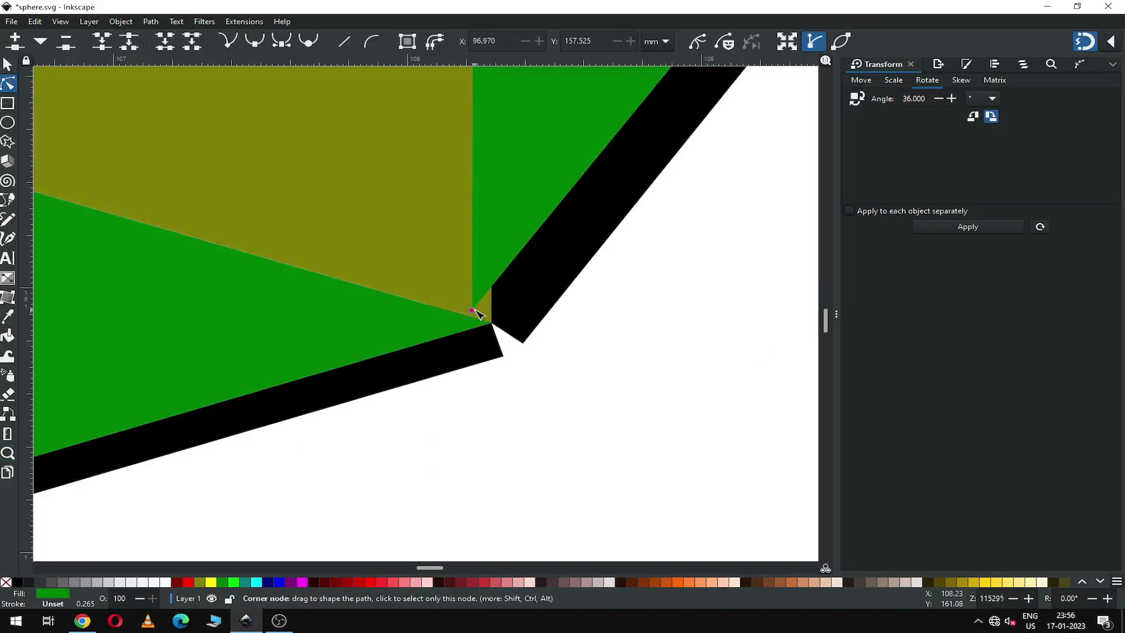
pyautogui.moveTo(472, 310); pyautogui.dragTo(489, 320)
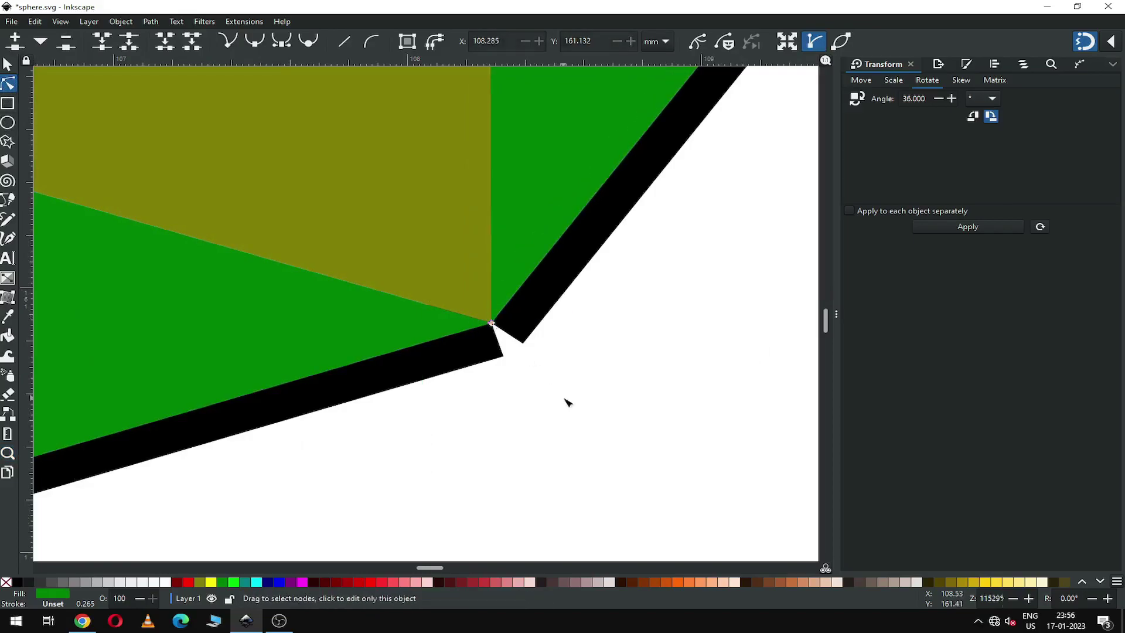
pyautogui.press('-')
pyautogui.press('-')
pyautogui.press('-')
pyautogui.press('-')
pyautogui.press('-')
pyautogui.press('-')
pyautogui.press('-')
pyautogui.press('-')
pyautogui.press('-')
# Step: Snap the left dark red rhombus's upper-right node to the corner shared by the upper-left green and top olive rhombi
pyautogui.press('z')
pyautogui.moveTo(106, 289); pyautogui.dragTo(188, 330)
pyautogui.press('-')
pyautogui.press('-')
pyautogui.press('-')
pyautogui.press('-')
pyautogui.press('-')
pyautogui.moveTo(412, 115); pyautogui.dragTo(515, 188)
pyautogui.click(322, 307)
pyautogui.press('n')
pyautogui.click(410, 276)
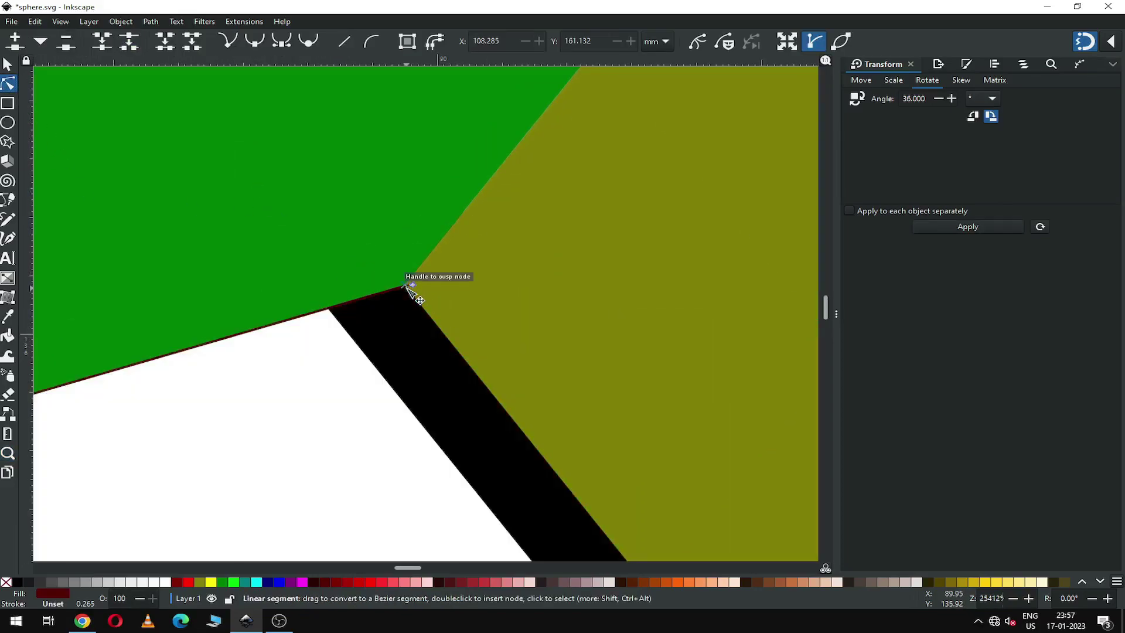
pyautogui.click(404, 285)
pyautogui.press('-')
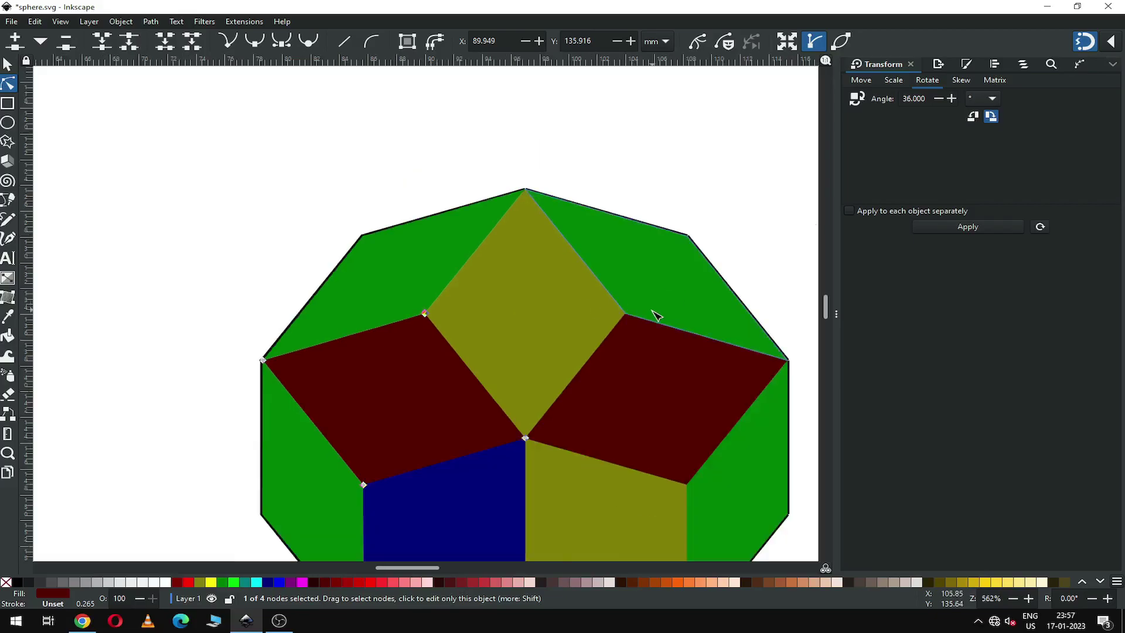
# Step: Save the drawing with the adjusted rhombi
pyautogui.press('z')
pyautogui.click(653, 311)
pyautogui.press('5')
pyautogui.click(502, 337)
pyautogui.press('s')
pyautogui.hotkey('ctrl', 's')
# Step: Remove the spoked decagon outline group from behind the coloured rhombi and save sphere.svg
pyautogui.press('z')
pyautogui.moveTo(287, 423); pyautogui.dragTo(369, 473)
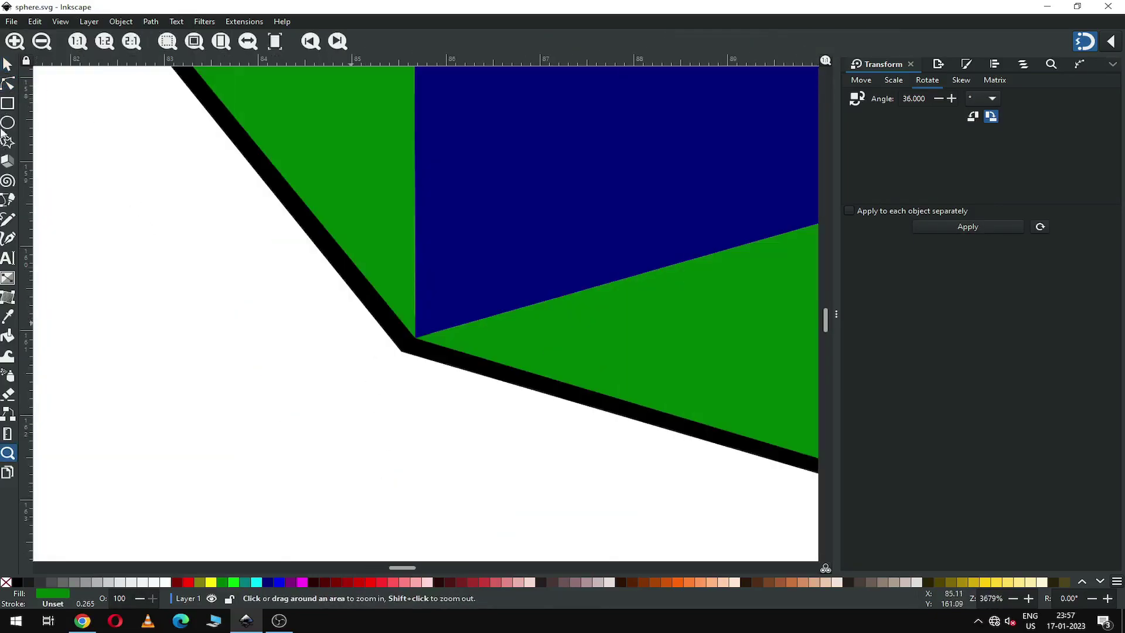
pyautogui.click(8, 64)
pyautogui.click(412, 352)
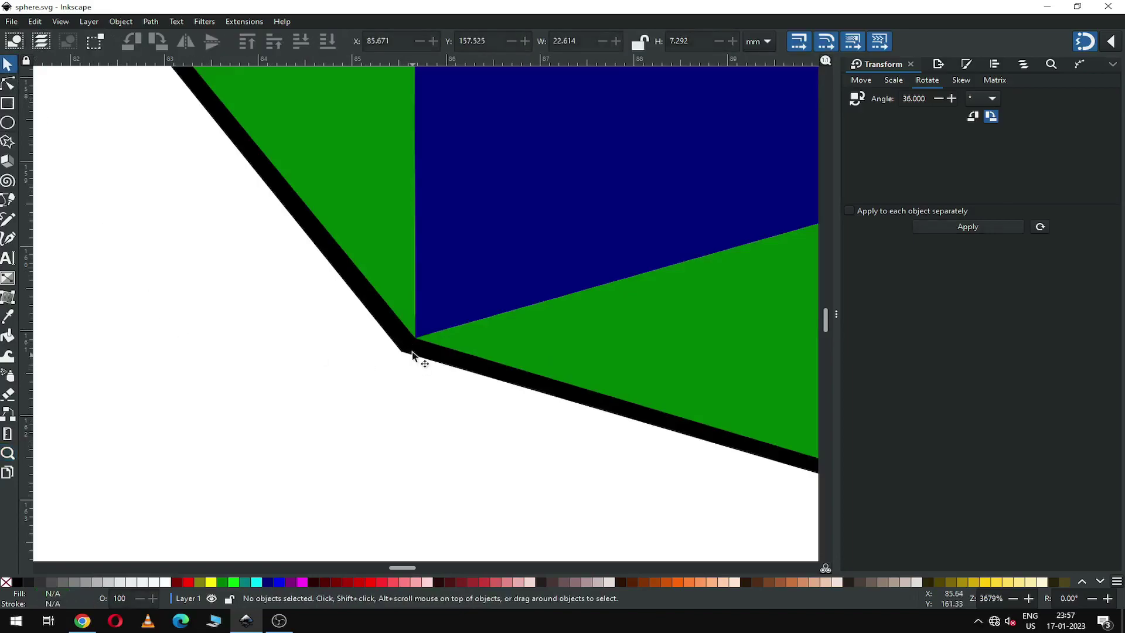
pyautogui.moveTo(409, 351); pyautogui.dragTo(268, 410)
pyautogui.scroll(-8, 267, 410)
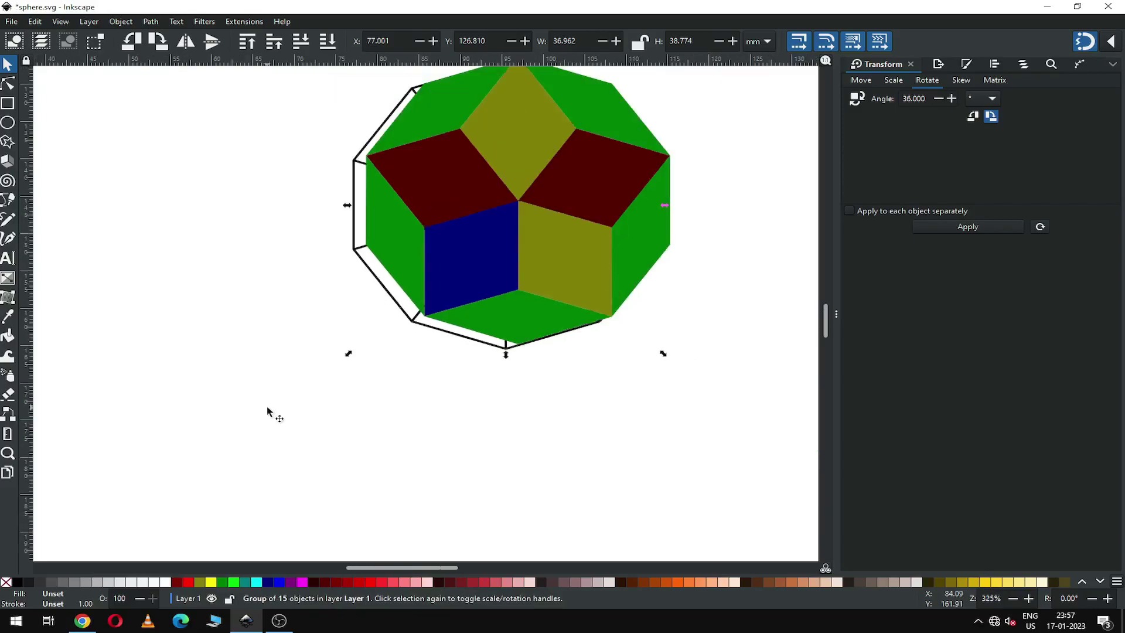
pyautogui.click(268, 410)
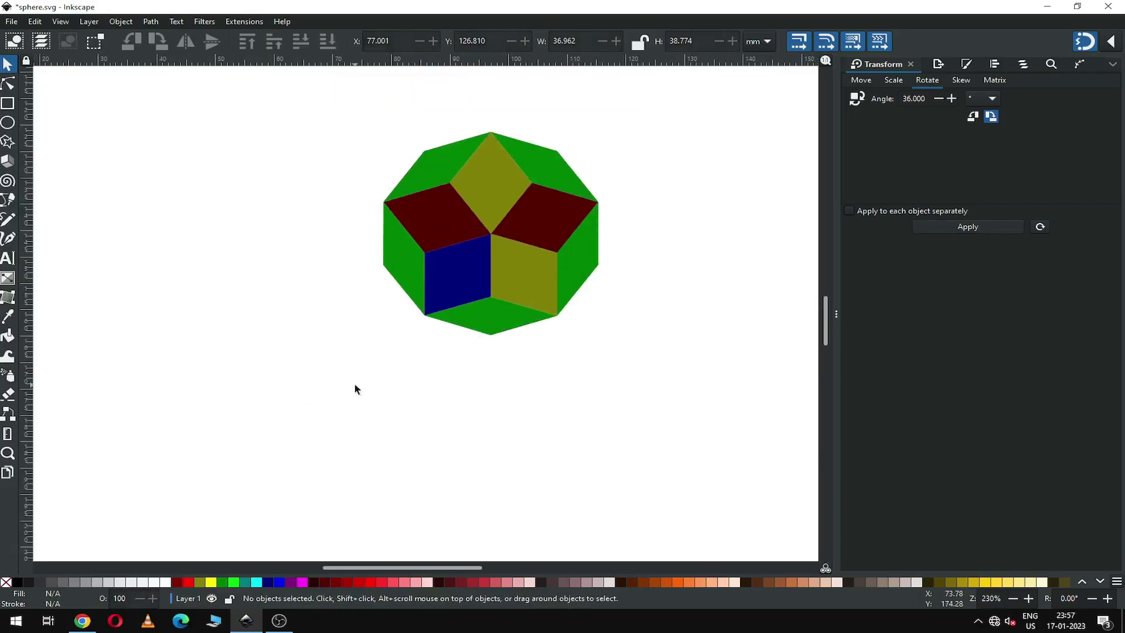
pyautogui.press('z')
pyautogui.moveTo(378, 128); pyautogui.dragTo(644, 364)
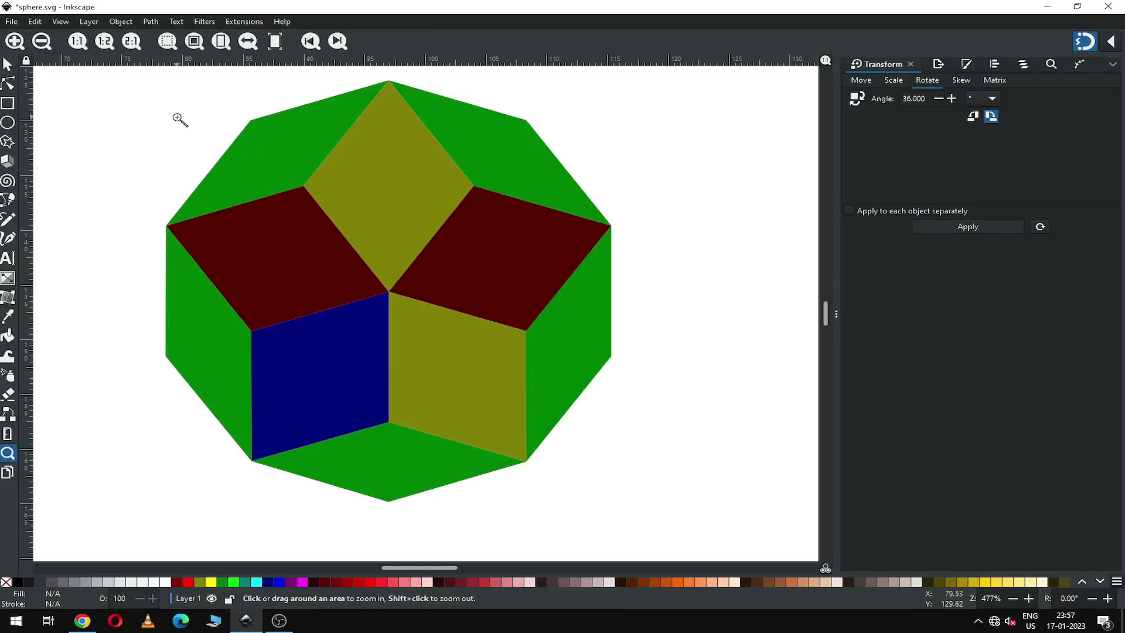
pyautogui.click(8, 68)
pyautogui.hotkey('ctrl', 's')
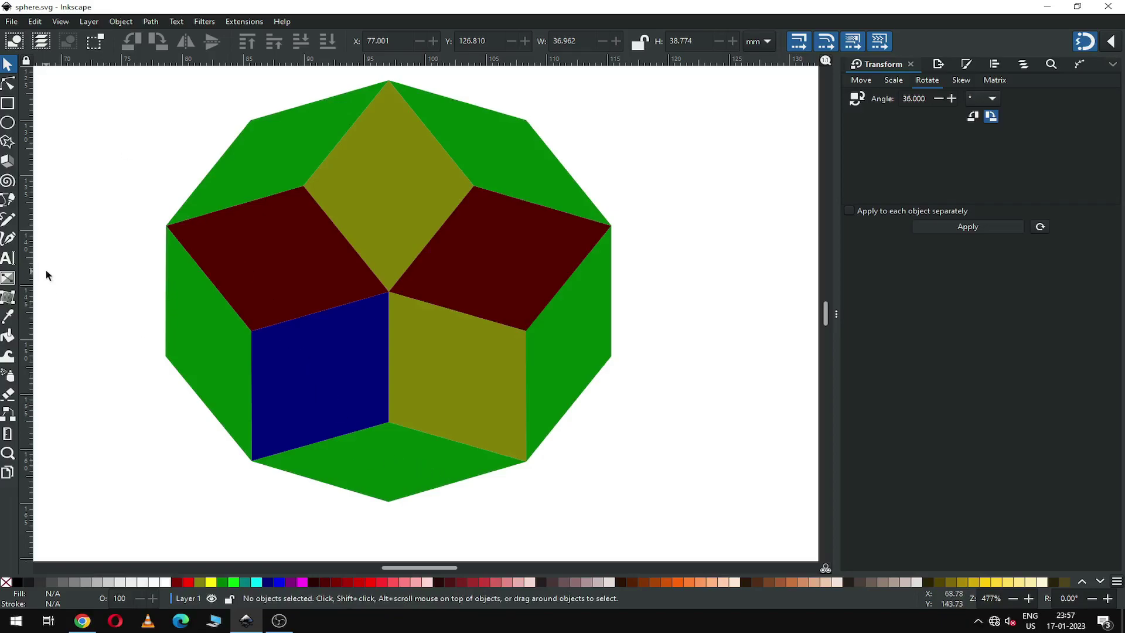
# Step: Bring up the purple palette swatches and fill the upper-left green rhombus with a very pale lavender
pyautogui.press('Tab')
pyautogui.click(1099, 582)
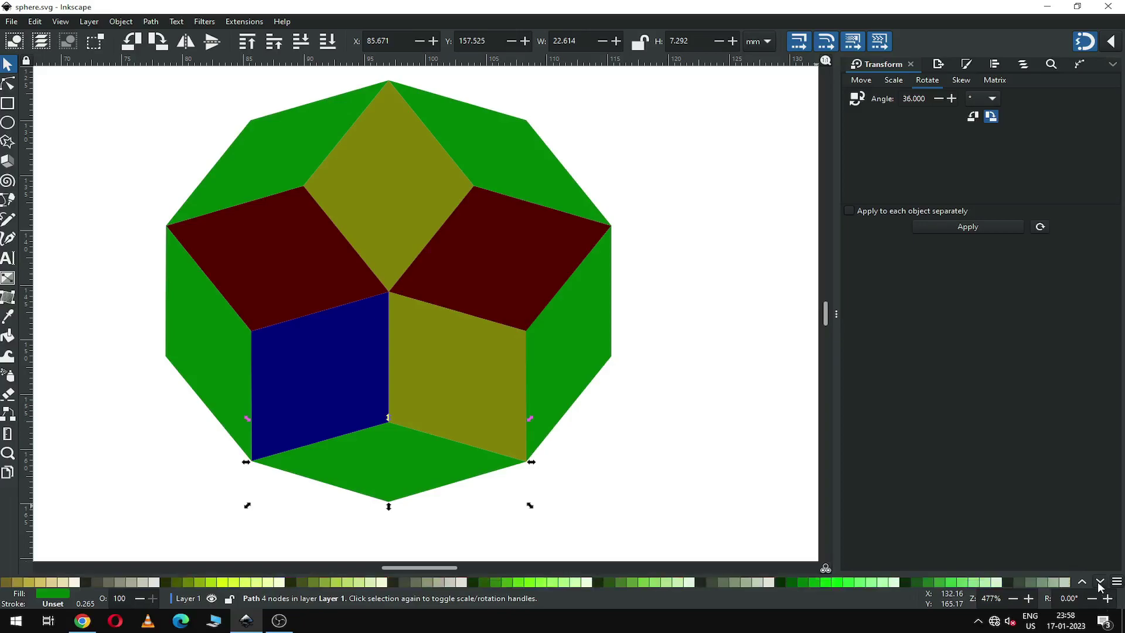
pyautogui.click(1099, 582)
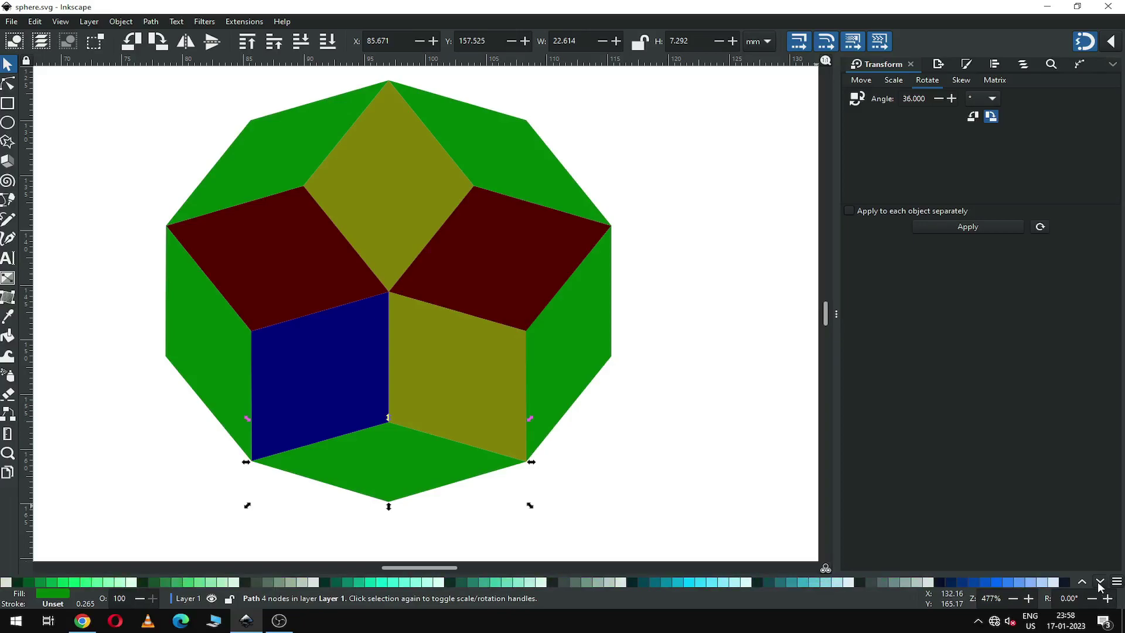
pyautogui.click(1098, 582)
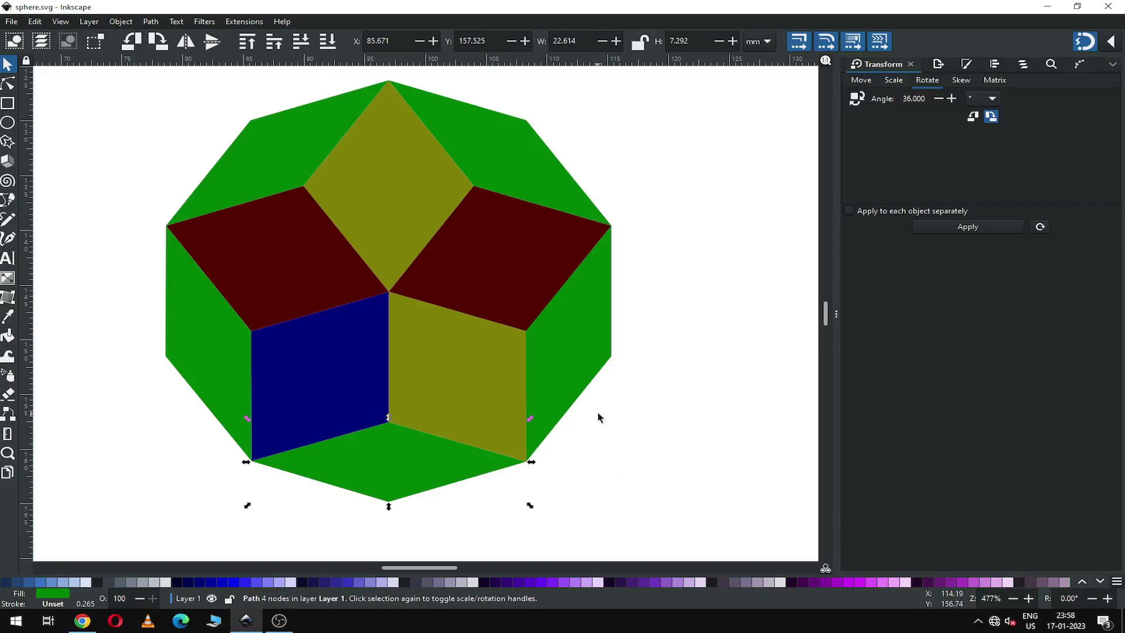
pyautogui.click(521, 158)
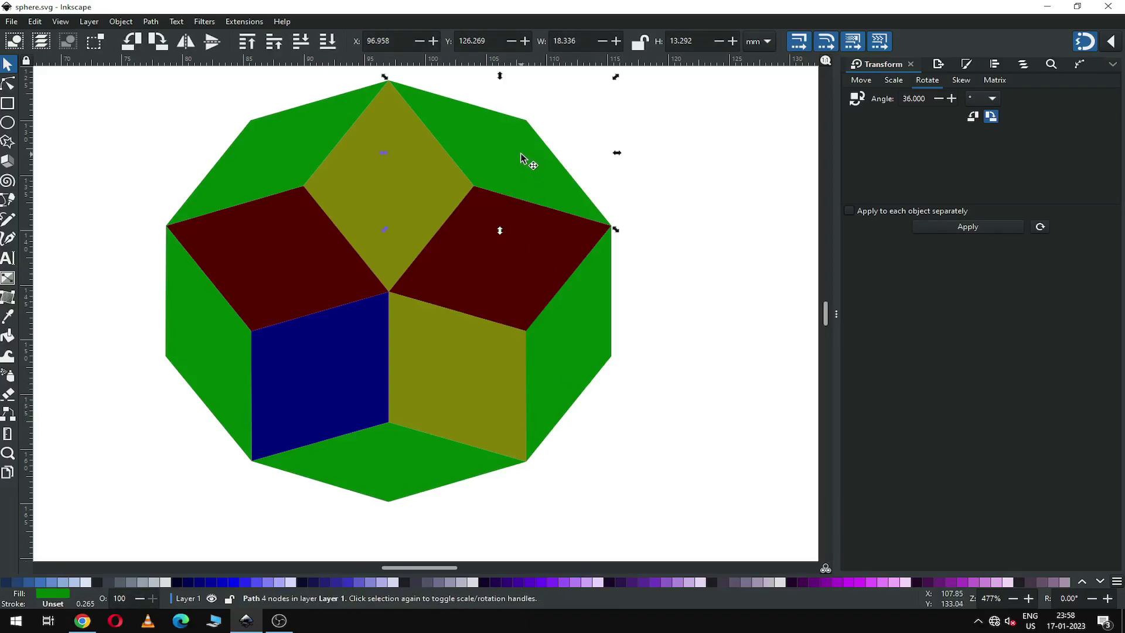
pyautogui.click(294, 144)
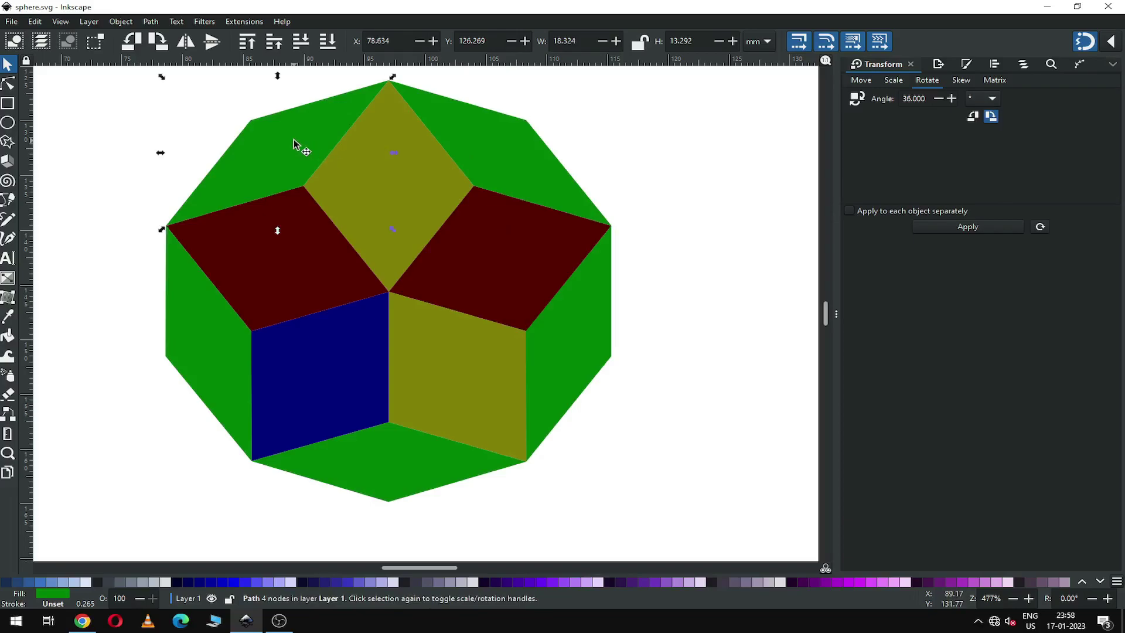
pyautogui.click(599, 583)
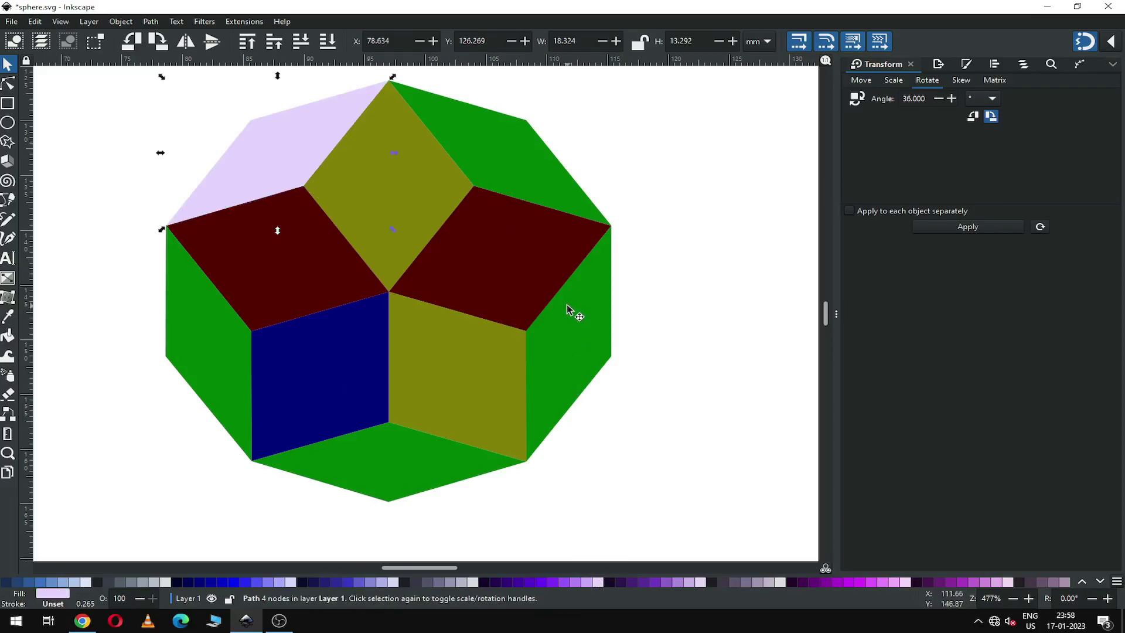
# Step: Fill the left dark red rhombus with medium violet and the top olive rhombus with light purple
pyautogui.click(295, 252)
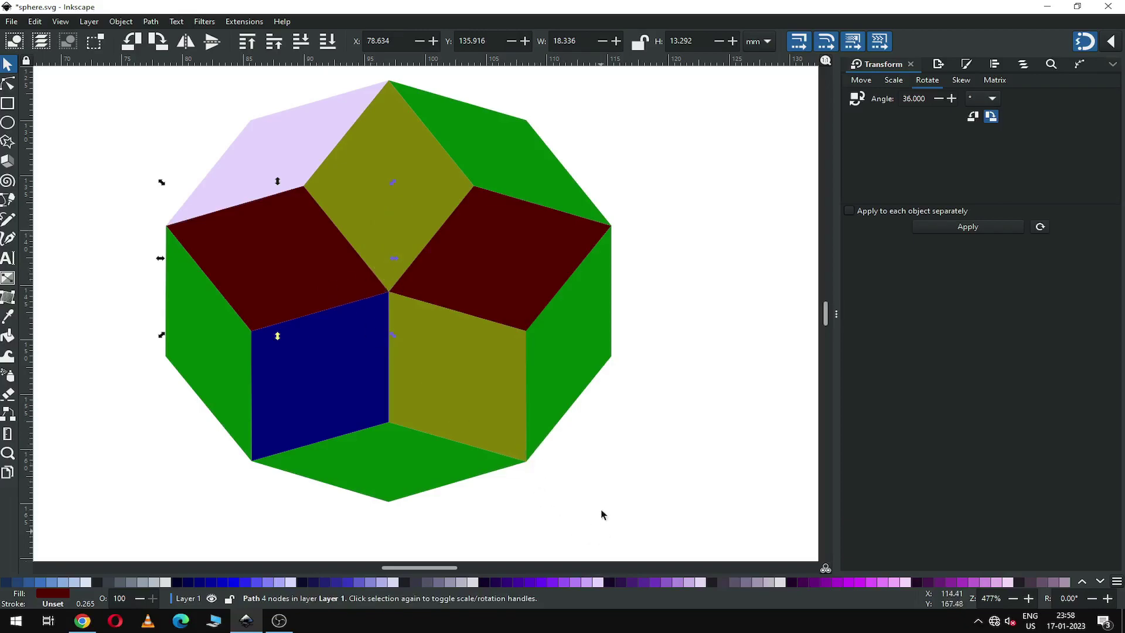
pyautogui.click(562, 581)
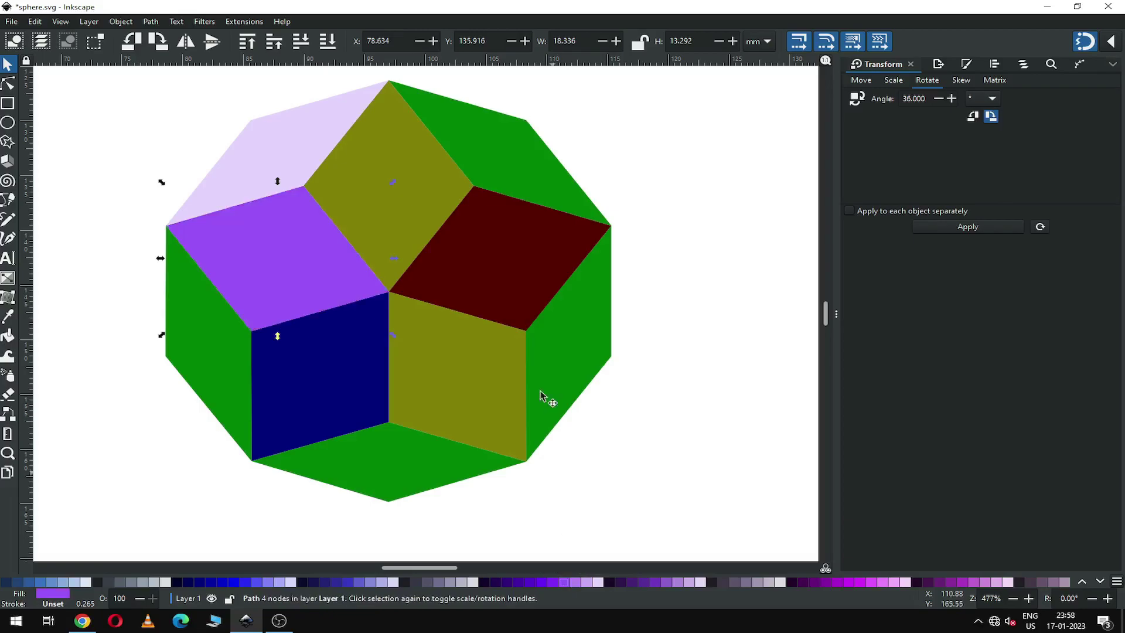
pyautogui.click(409, 220)
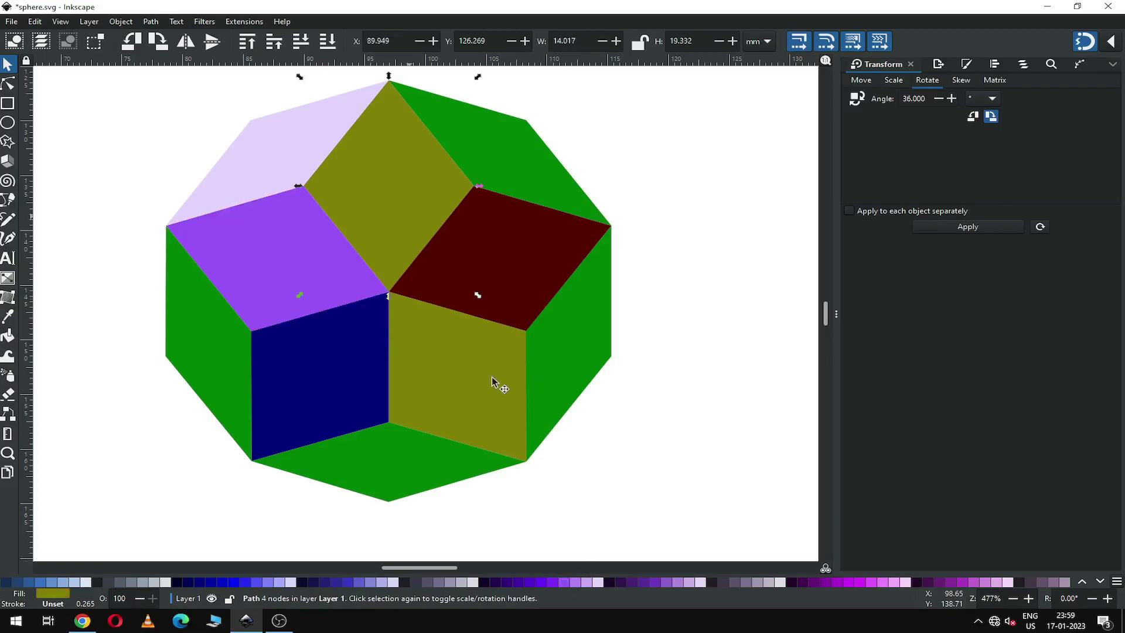
pyautogui.click(587, 581)
pyautogui.click(637, 315)
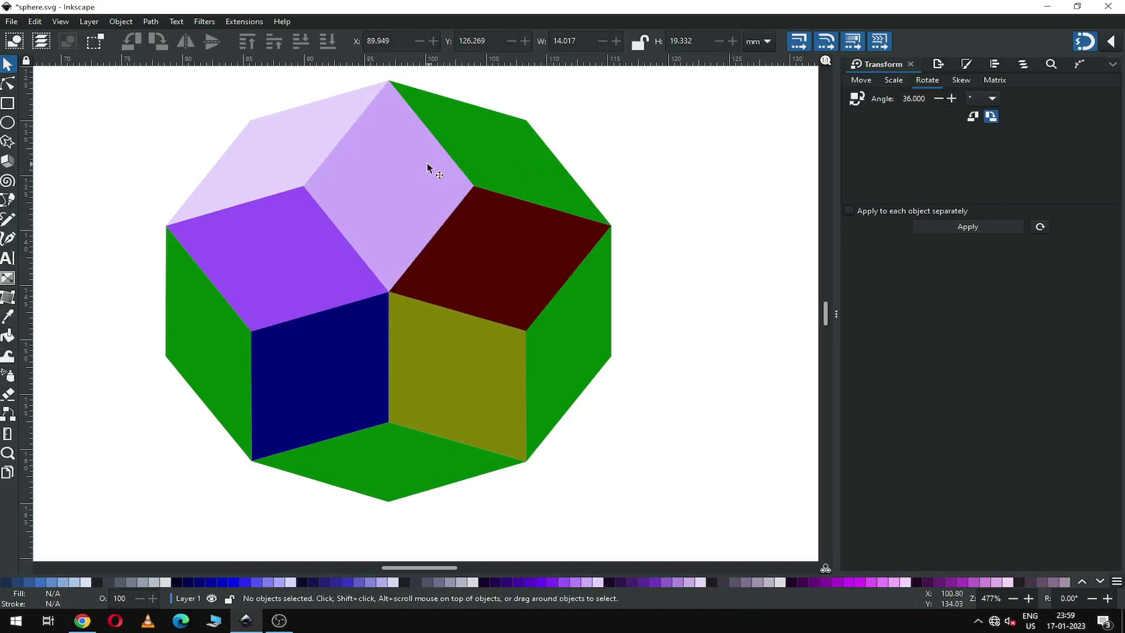
# Step: Fill the upper-right green rhombus with very pale lavender and the right dark red rhombus with medium violet
pyautogui.click(502, 156)
pyautogui.click(586, 581)
pyautogui.click(644, 312)
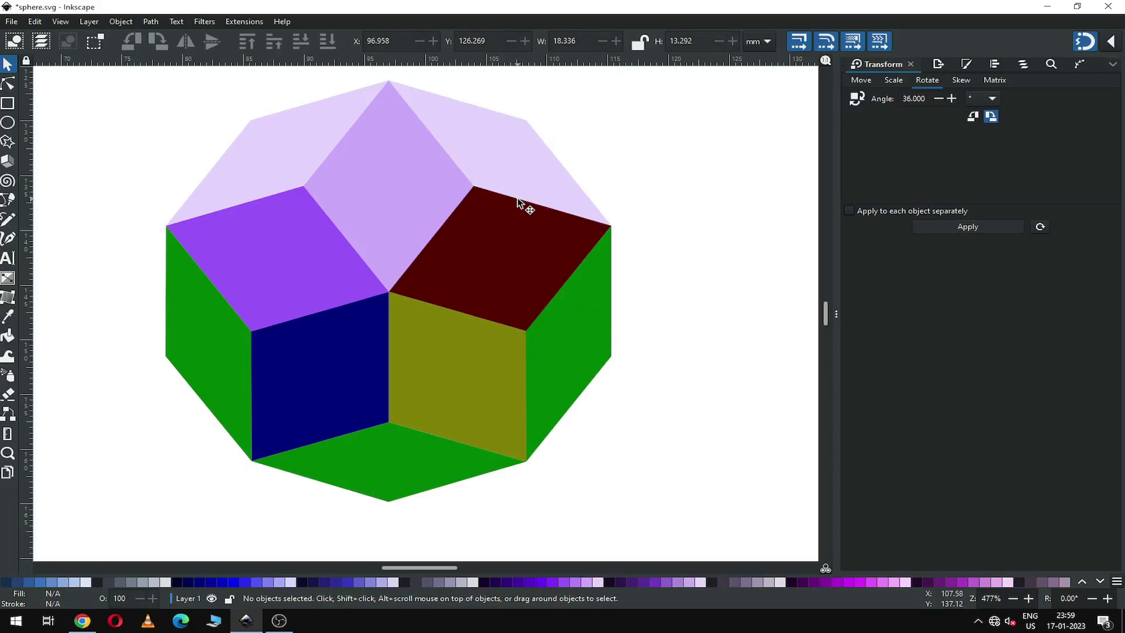
pyautogui.click(471, 283)
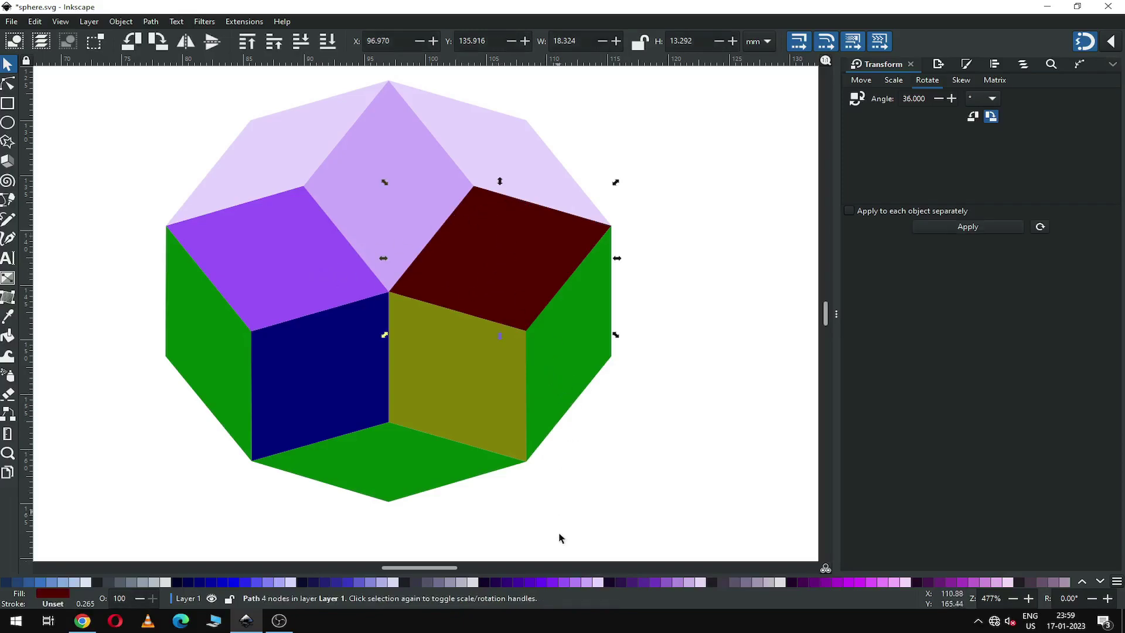
pyautogui.click(564, 581)
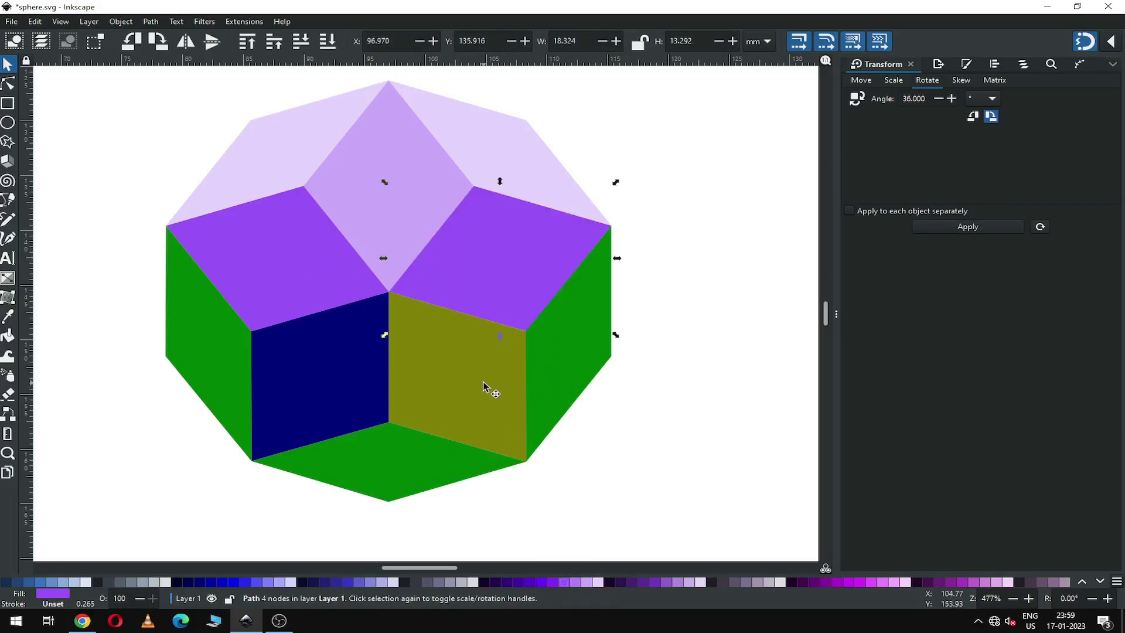
# Step: Fill the two lower central rhombi, navy and olive, with deep violet #5500D4
pyautogui.keyDown('shift'); pyautogui.click(369, 375); pyautogui.keyUp('shift')
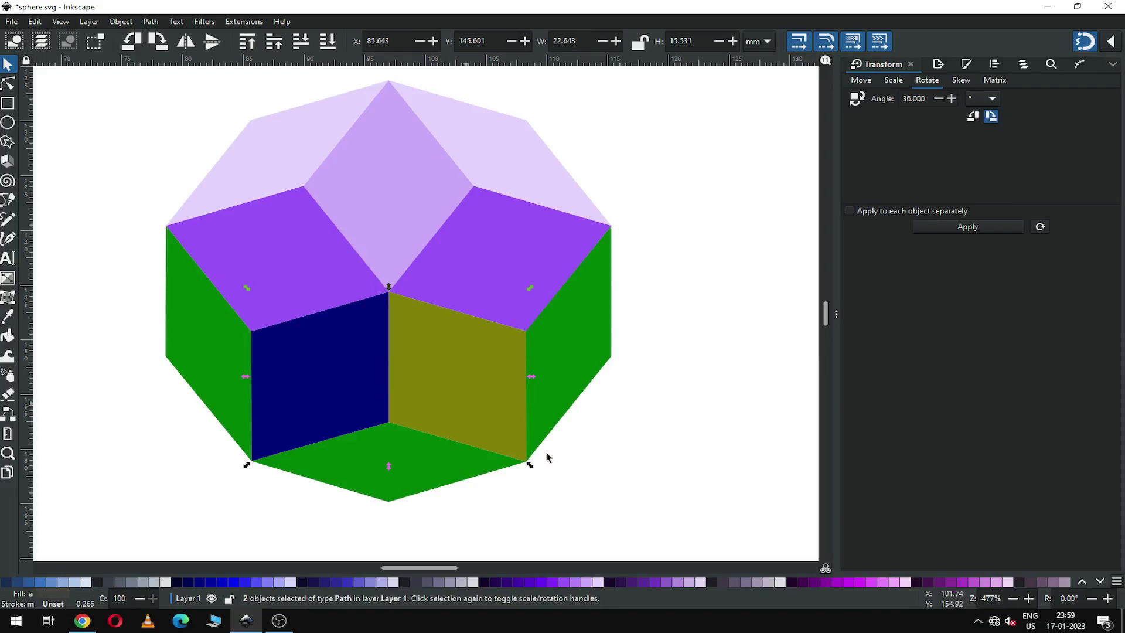
pyautogui.click(540, 583)
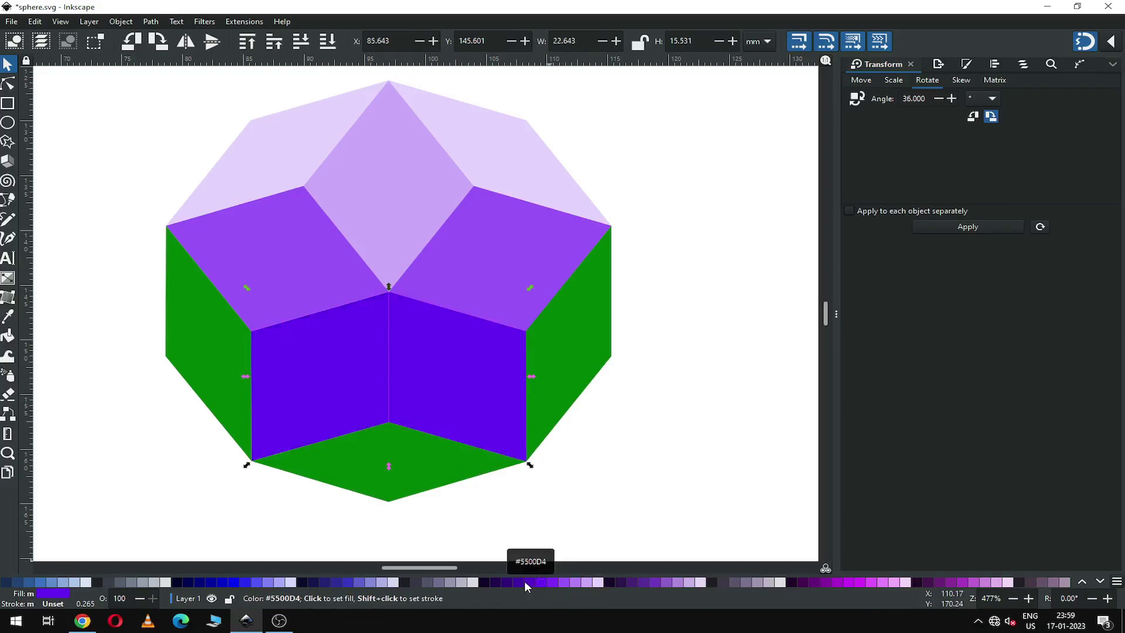
pyautogui.click(534, 581)
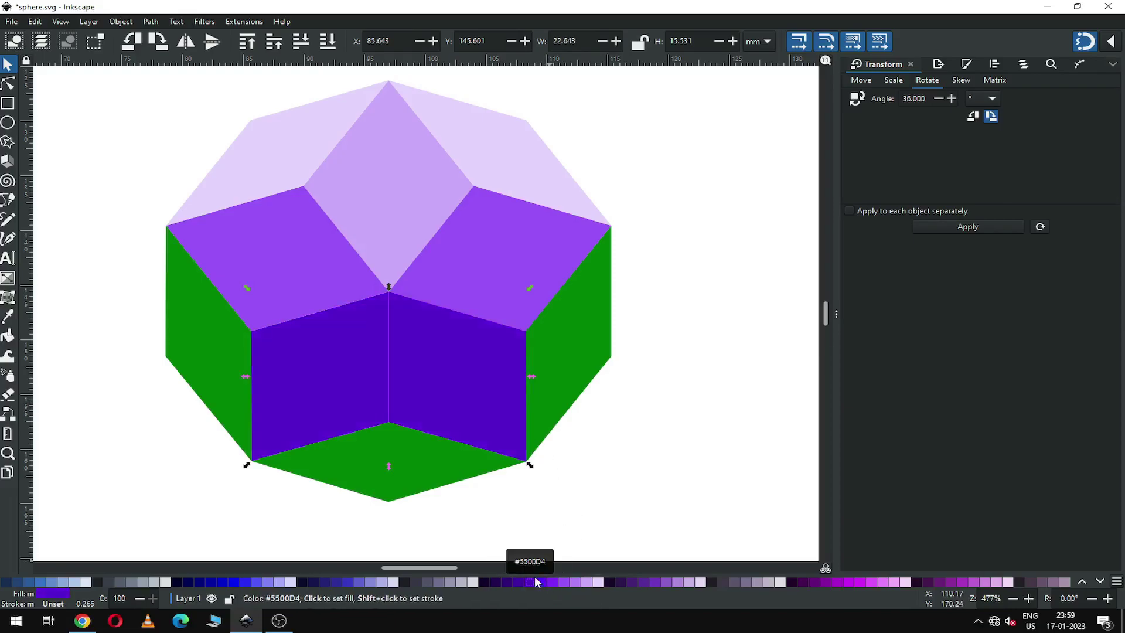
pyautogui.click(631, 440)
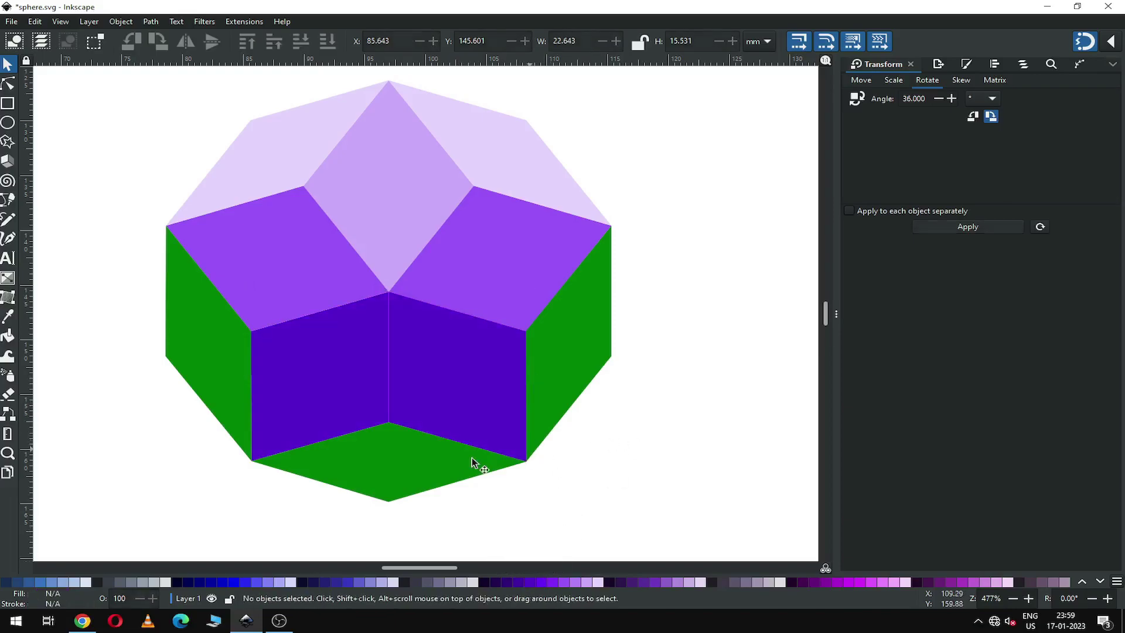
# Step: Fill the bottom and lower-right green rhombi with the very dark purple #220055
pyautogui.click(409, 471)
pyautogui.keyDown('shift'); pyautogui.click(596, 371); pyautogui.keyUp('shift')
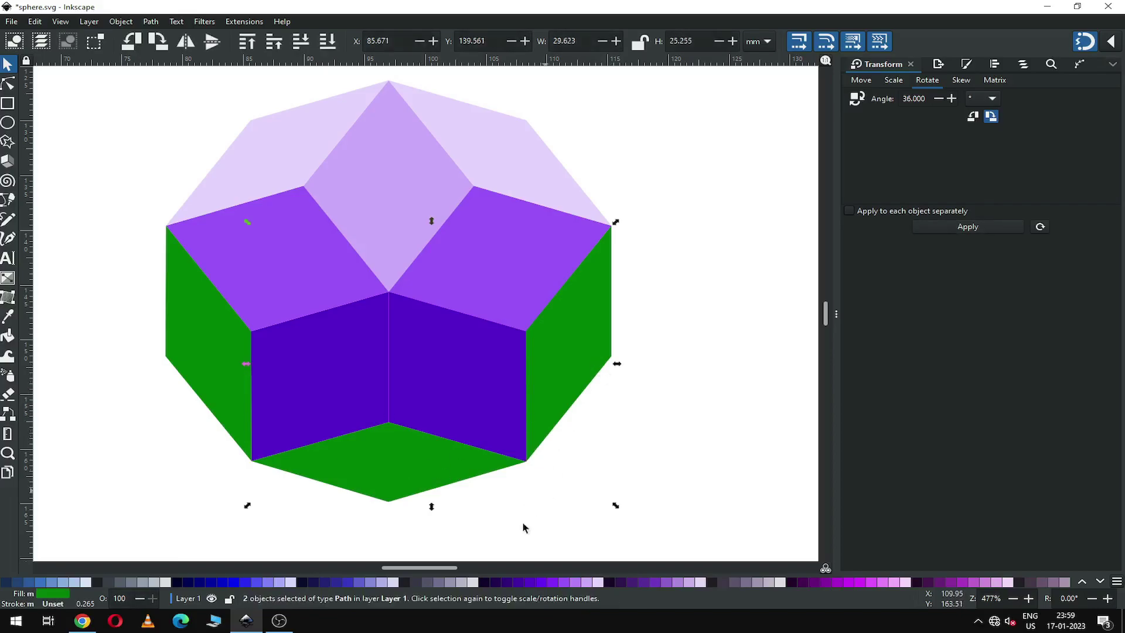
pyautogui.click(497, 581)
pyautogui.click(652, 400)
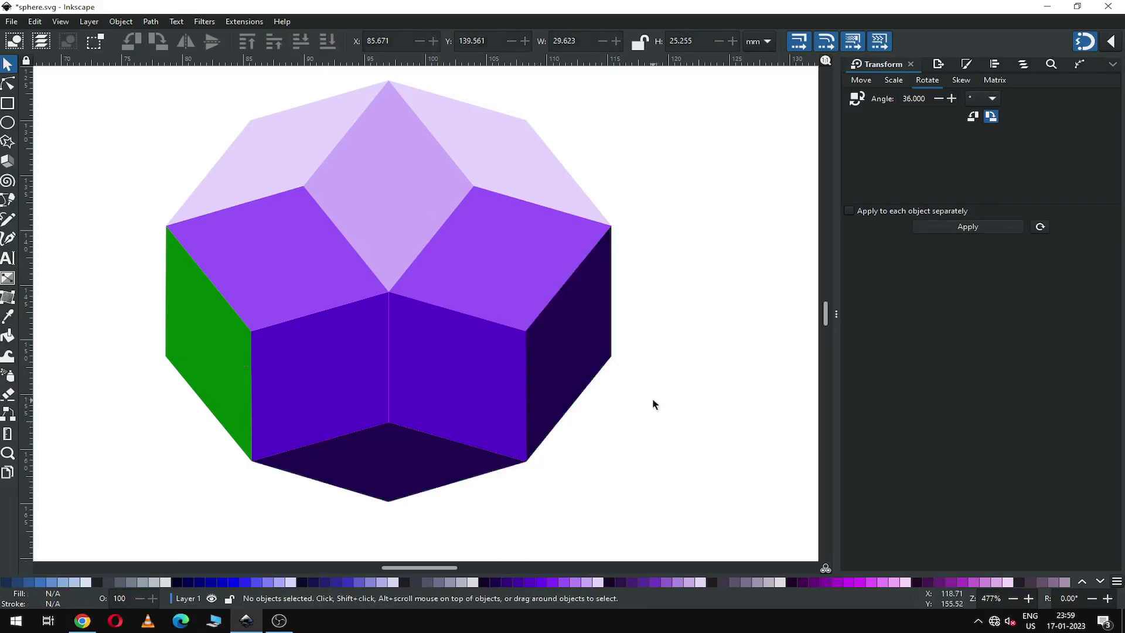
# Step: Fill the remaining green rhombus on the sphere's left edge with light purple #B380FF
pyautogui.click(224, 357)
pyautogui.click(568, 581)
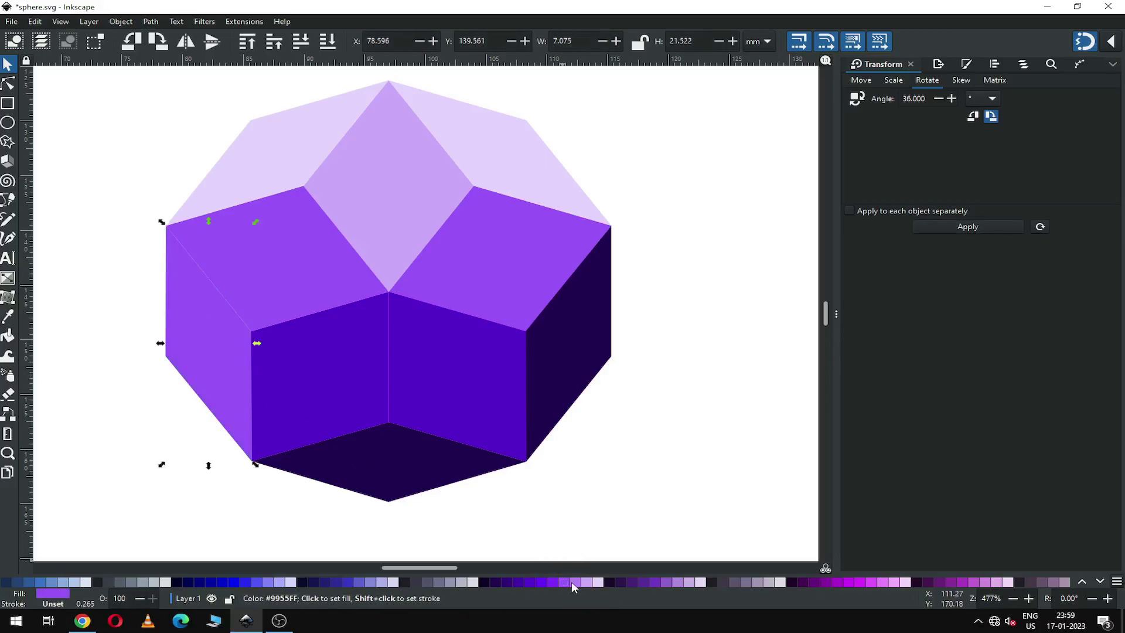
pyautogui.click(576, 582)
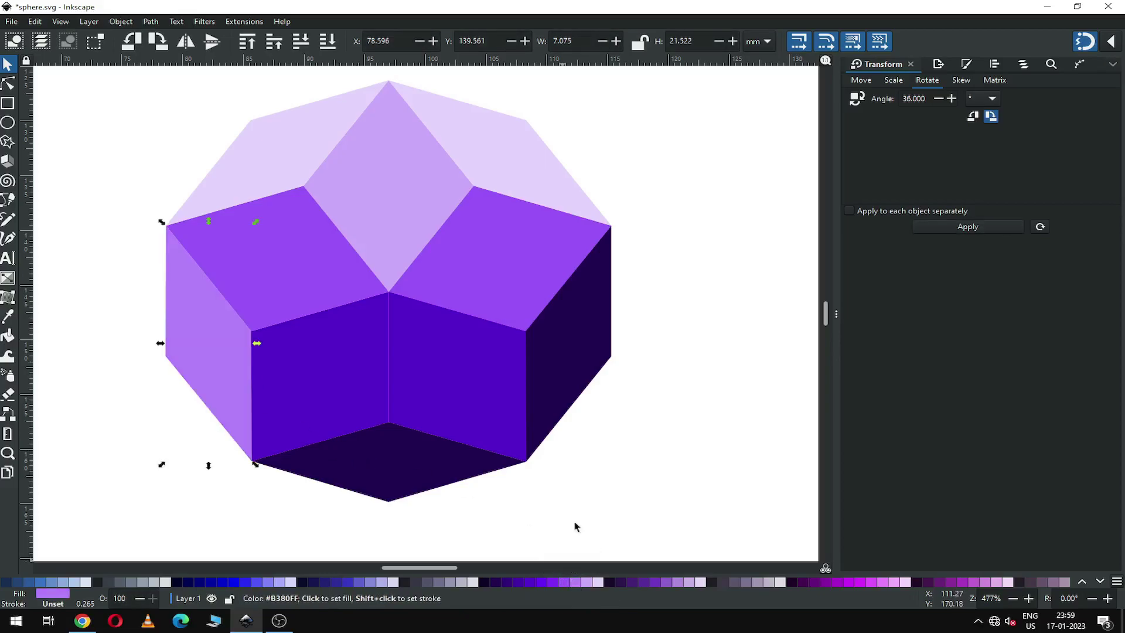
pyautogui.click(604, 382)
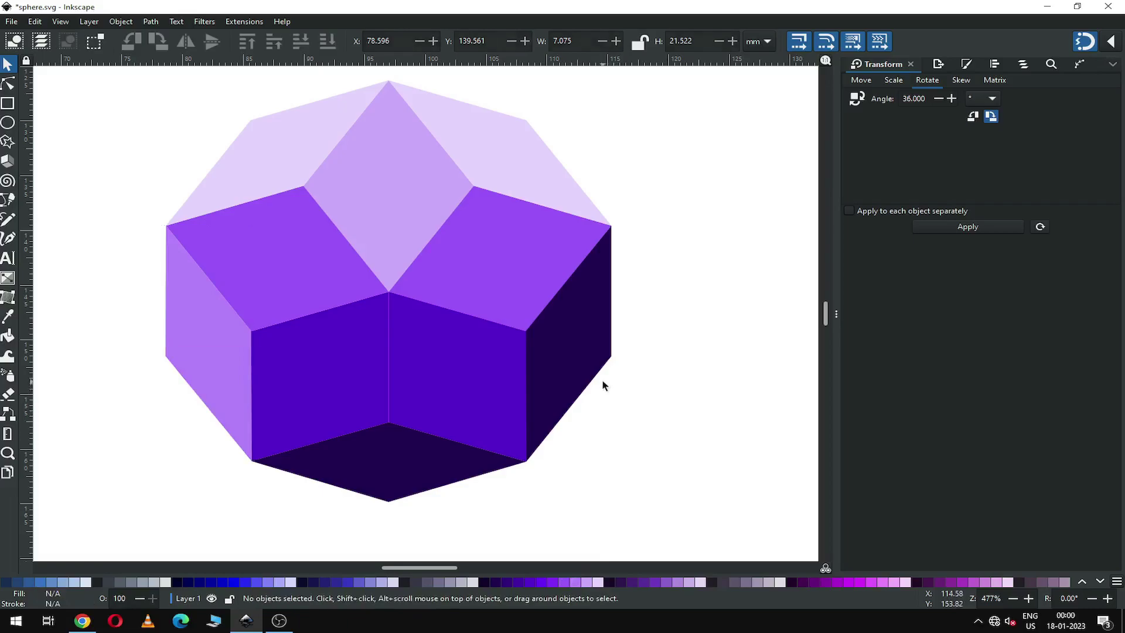
pyautogui.press('z')
pyautogui.moveTo(356, 274); pyautogui.dragTo(444, 446)
pyautogui.moveTo(364, 432); pyautogui.dragTo(455, 448)
pyautogui.moveTo(342, 290); pyautogui.dragTo(434, 373)
pyautogui.scroll(-14, 436, 373)
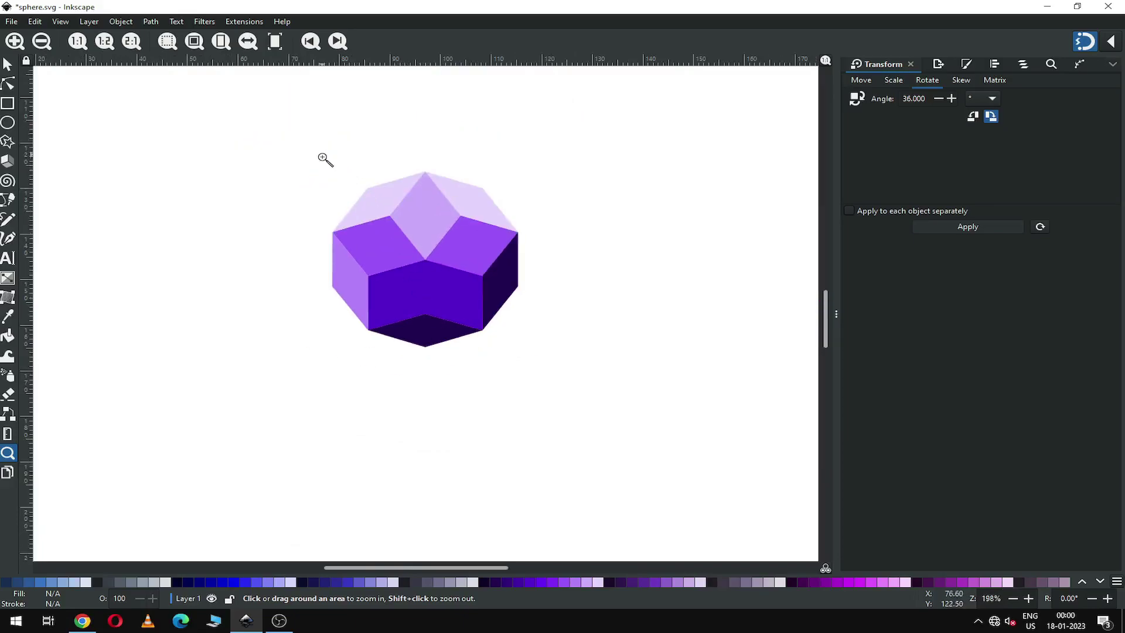
pyautogui.moveTo(322, 156); pyautogui.dragTo(568, 369)
# Step: Darken the fill of the right one of the two lower central violet rhombi to a lightness of 31
pyautogui.click(9, 66)
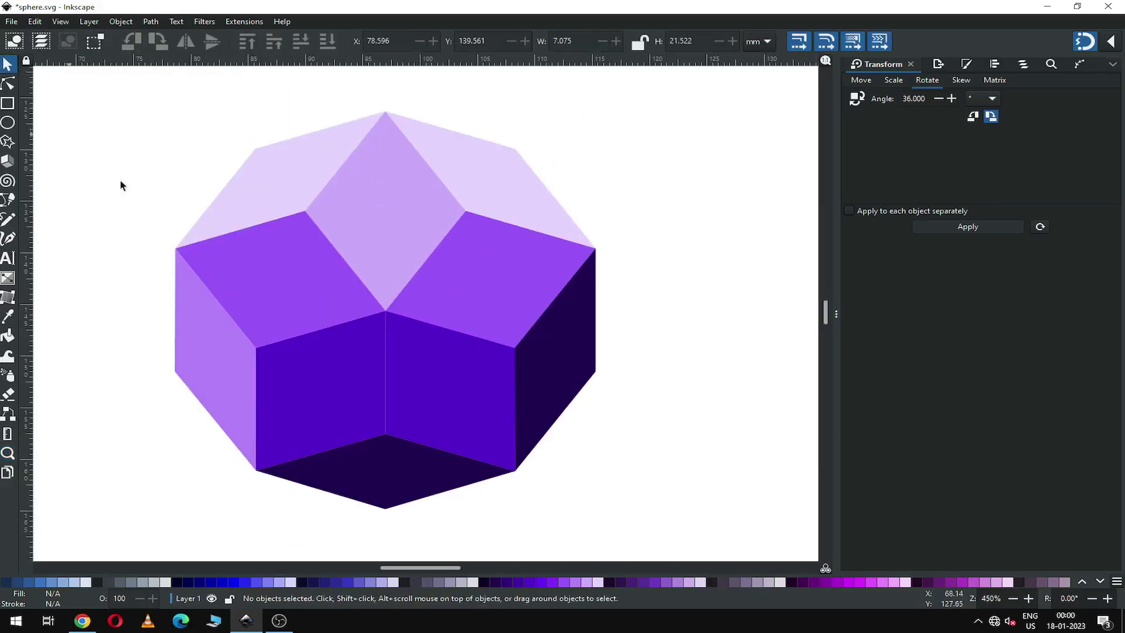
pyautogui.click(395, 397)
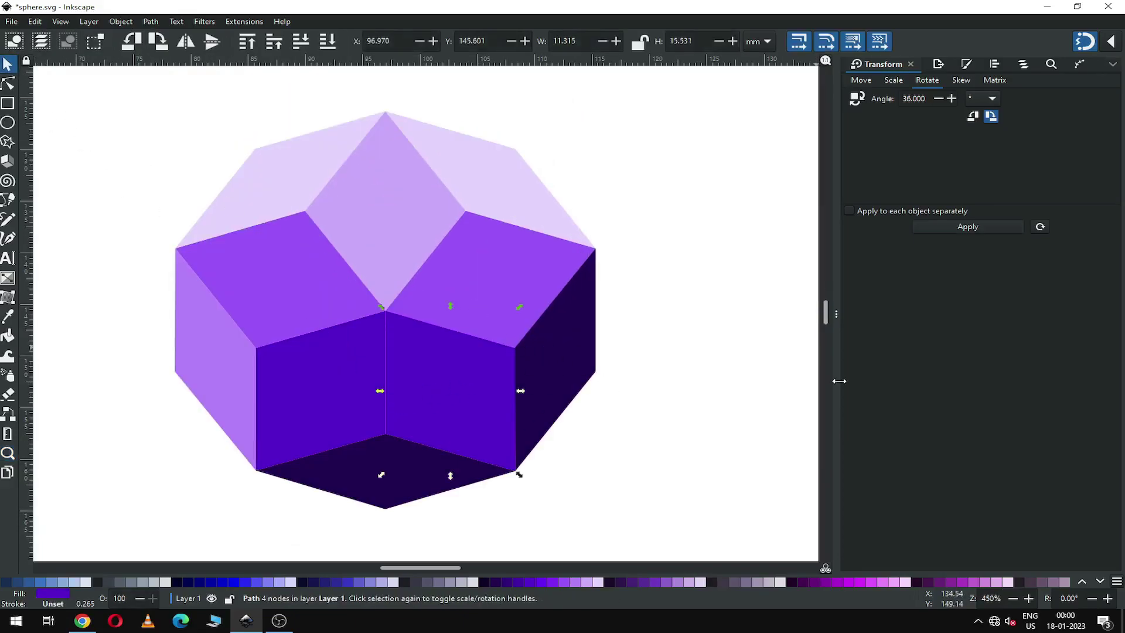
pyautogui.click(967, 64)
pyautogui.moveTo(936, 189); pyautogui.dragTo(916, 189)
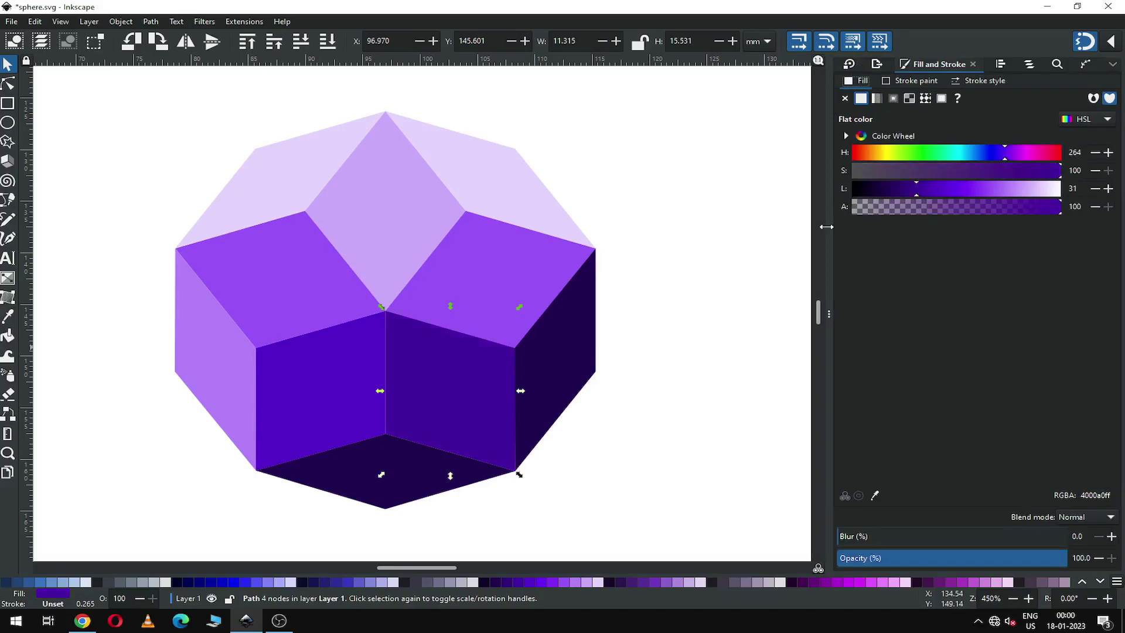
pyautogui.click(615, 381)
# Step: Set the fill lightness of the left medium violet rhombus to 69 and of the upper-left pale lavender rhombus to 94
pyautogui.click(421, 469)
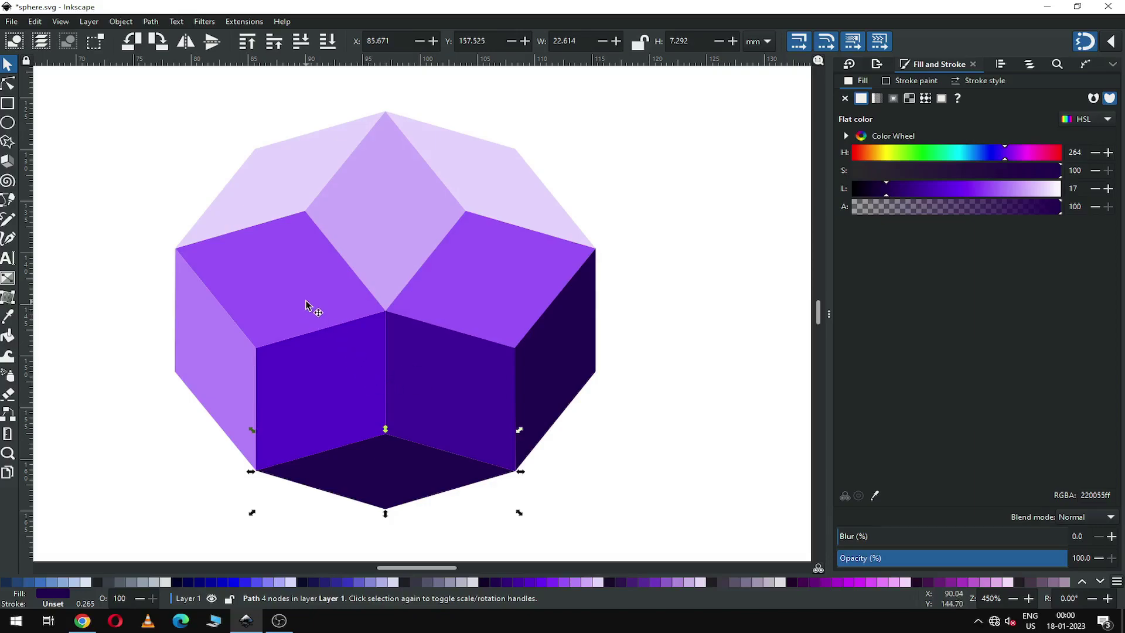
pyautogui.click(292, 285)
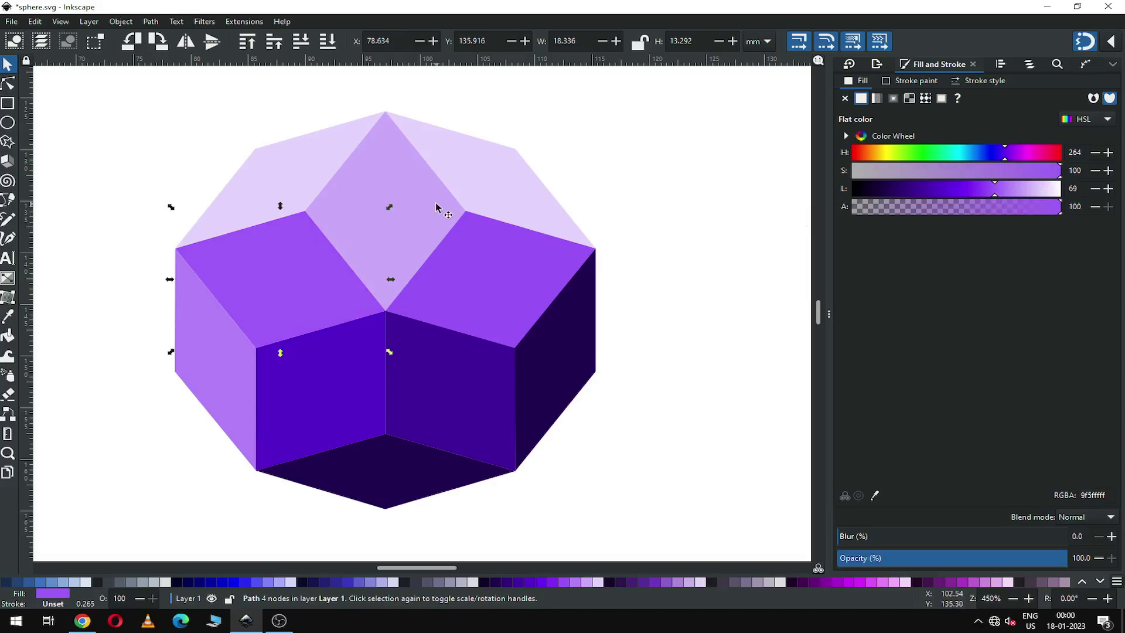
pyautogui.click(311, 174)
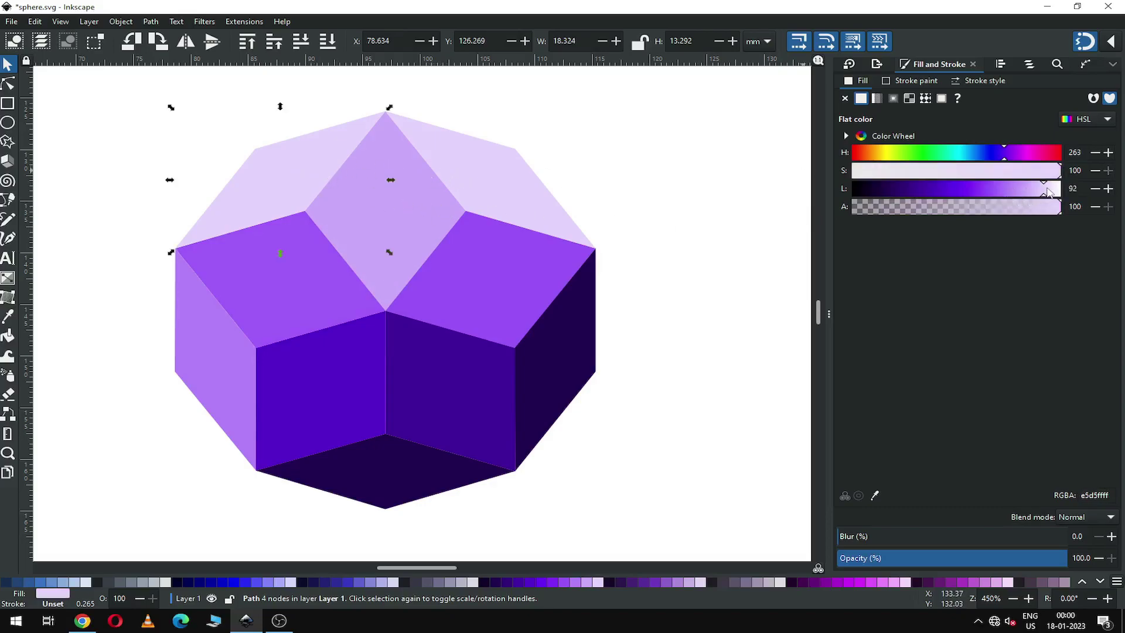
pyautogui.click(1050, 189)
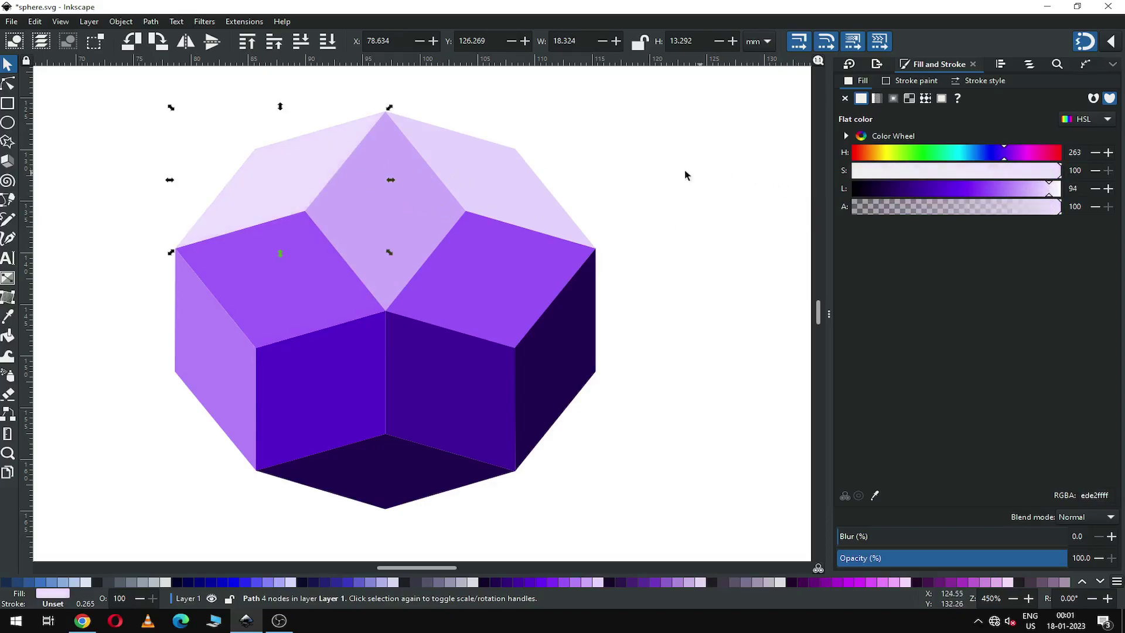
pyautogui.click(601, 146)
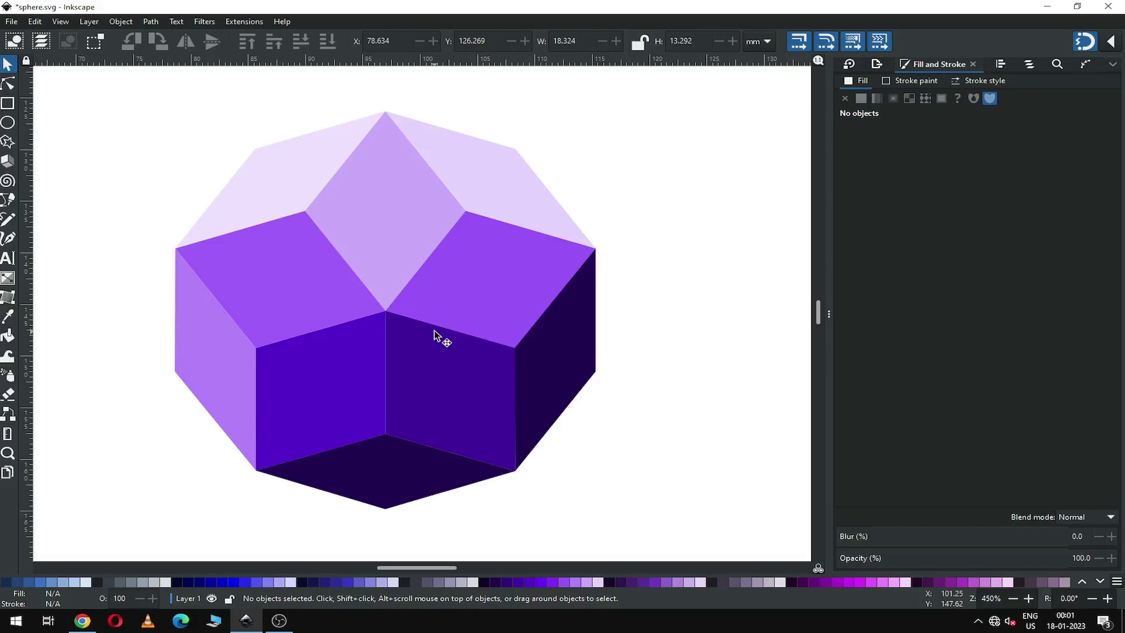
# Step: Save sphere.svg and group all rhombi of the sphere into one object
pyautogui.press('-')
pyautogui.press('-')
pyautogui.press('-')
pyautogui.hotkey('ctrl', 's')
pyautogui.moveTo(285, 222); pyautogui.dragTo(528, 427)
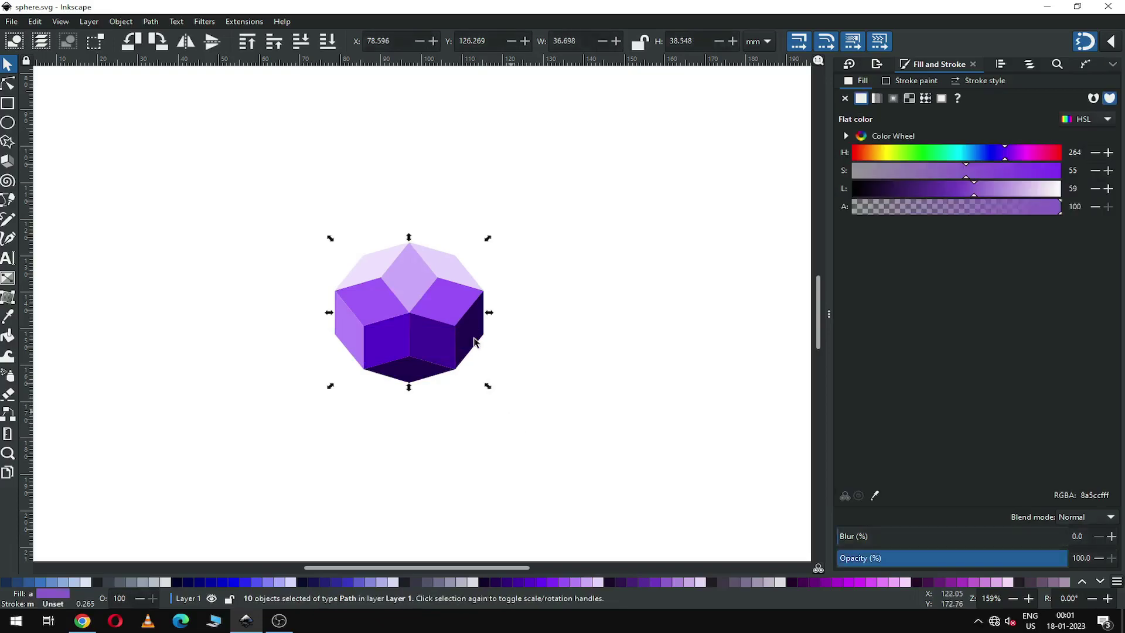
pyautogui.rightClick(422, 291)
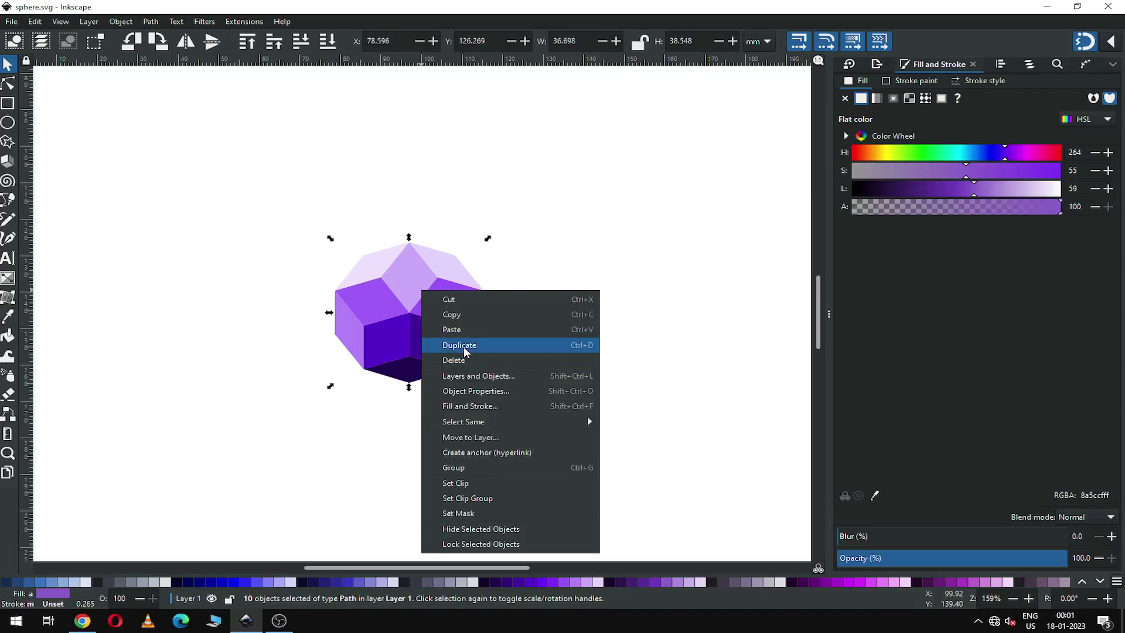
pyautogui.click(456, 467)
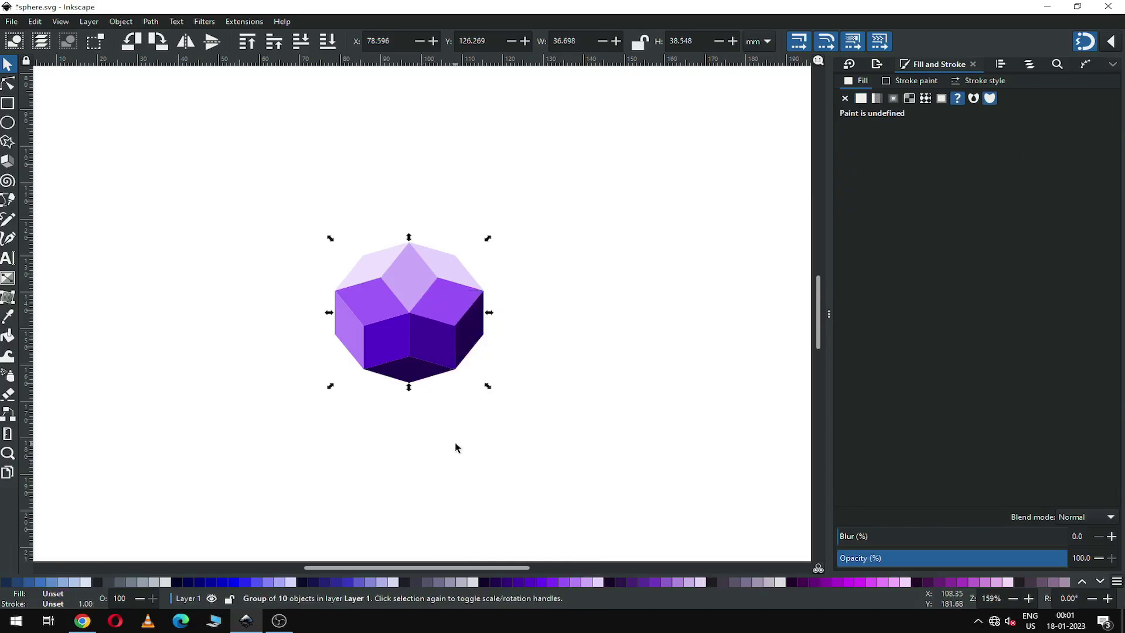
# Step: Duplicate the sphere twice, placing one copy directly above the original and snapping the other at its upper left
pyautogui.rightClick(427, 290)
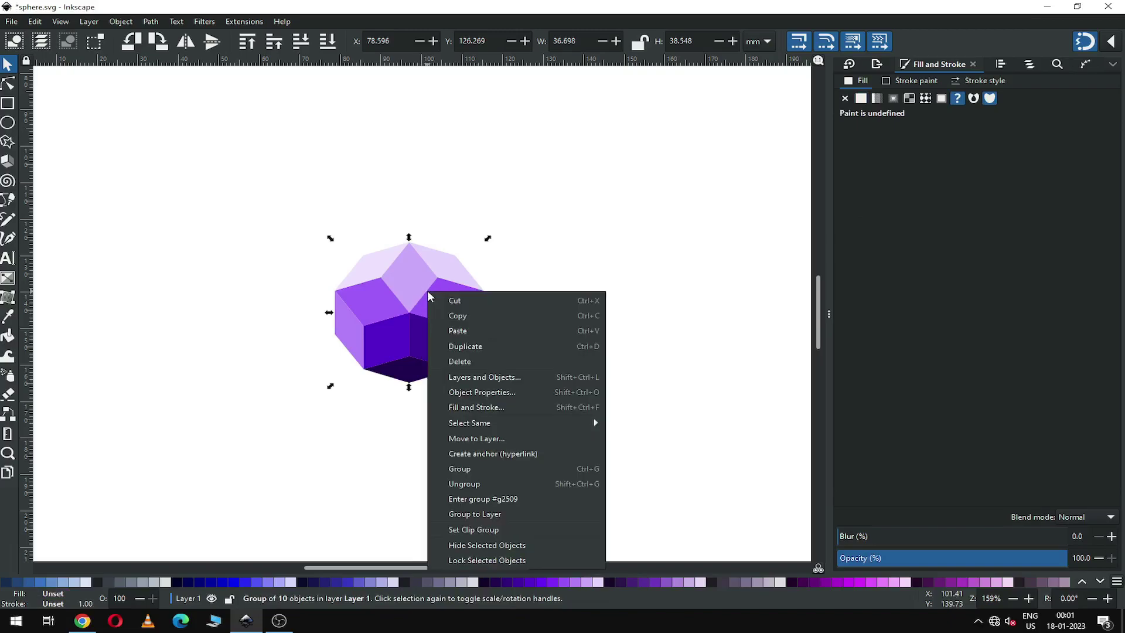
pyautogui.click(466, 349)
pyautogui.moveTo(414, 342); pyautogui.dragTo(420, 217)
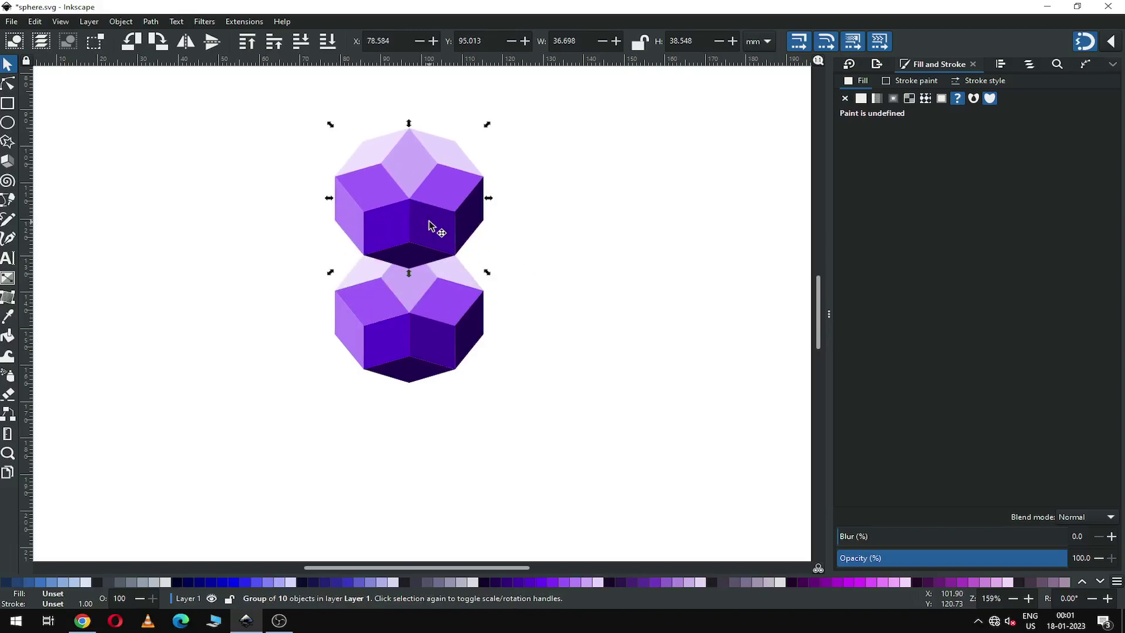
pyautogui.rightClick(428, 221)
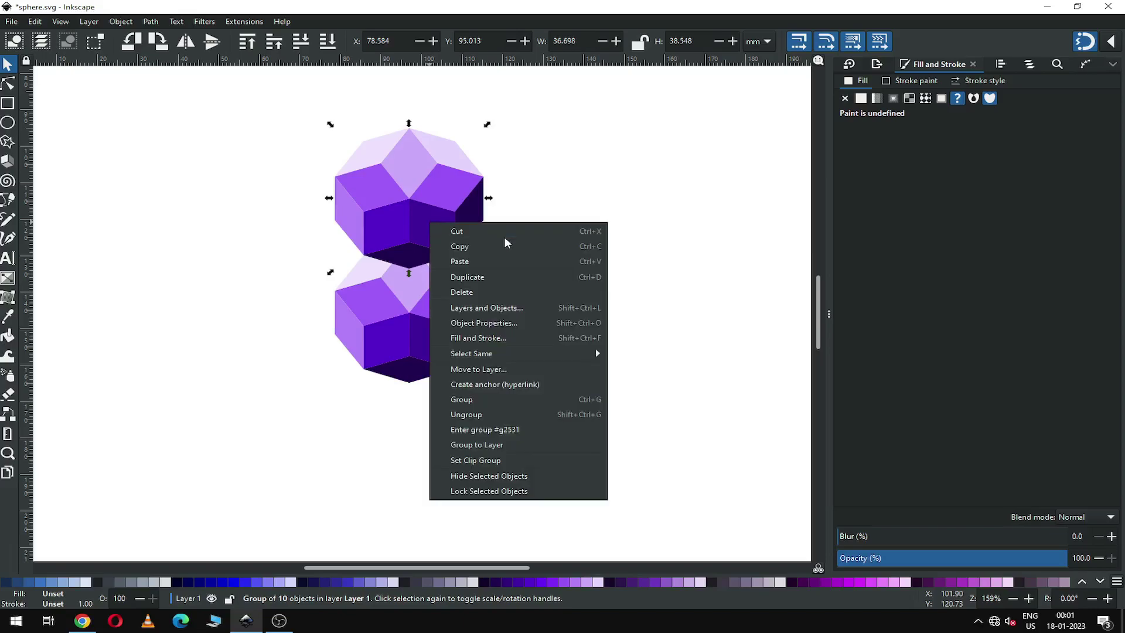
pyautogui.click(498, 276)
pyautogui.moveTo(474, 200); pyautogui.dragTo(345, 274)
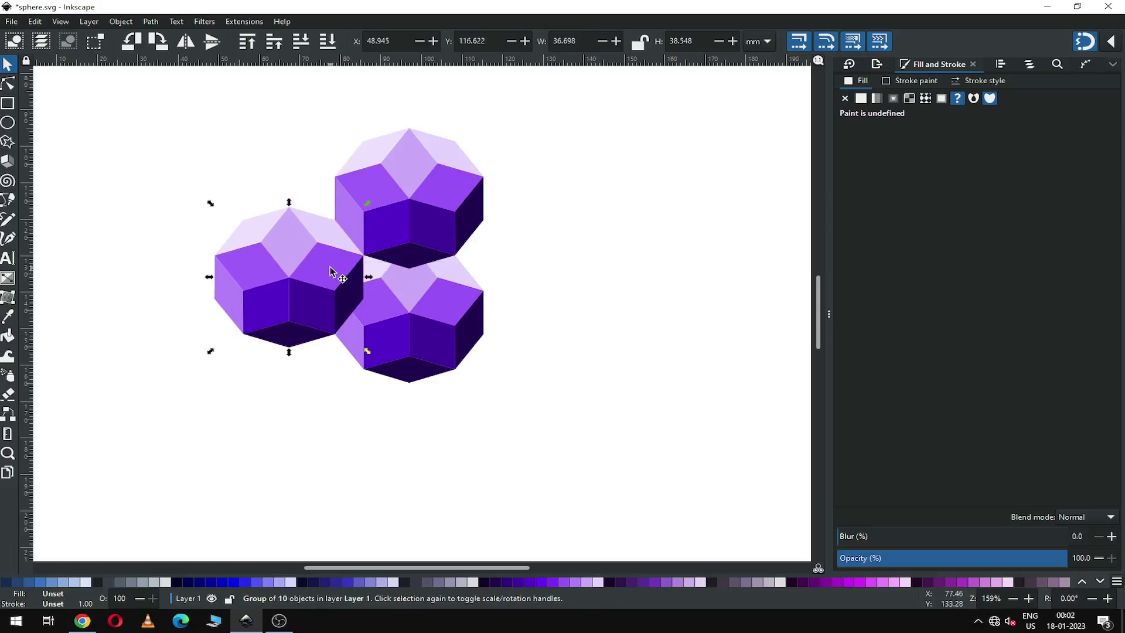
# Step: Add two more sphere copies side by side below the original, snapped at its lower left and lower right
pyautogui.rightClick(330, 267)
pyautogui.click(369, 322)
pyautogui.moveTo(309, 253); pyautogui.dragTo(345, 378)
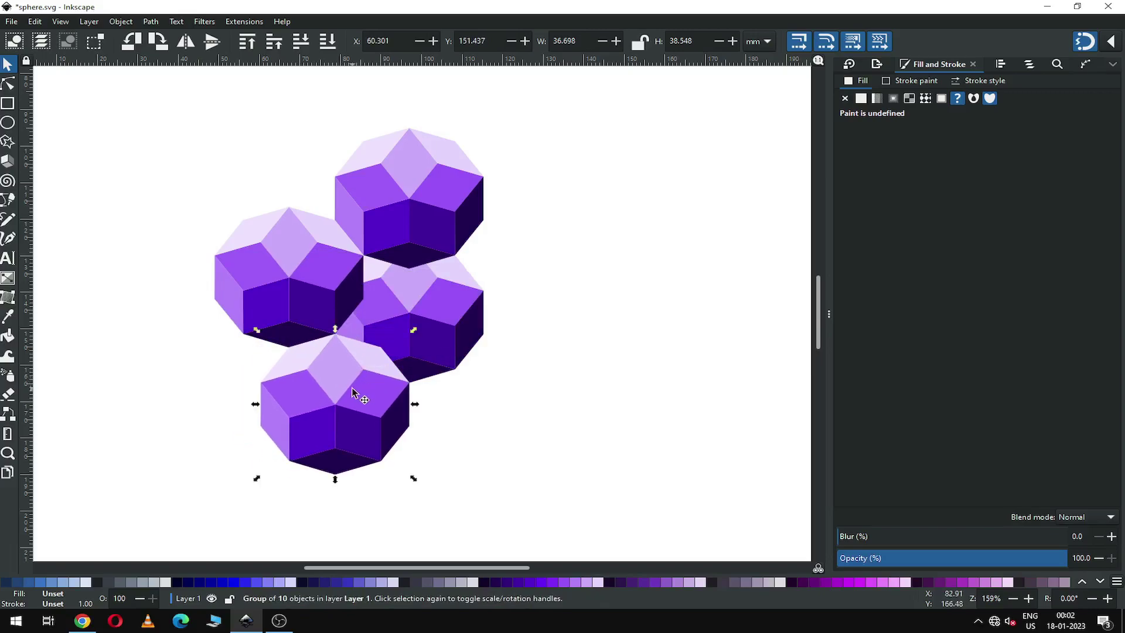
pyautogui.rightClick(352, 391)
pyautogui.click(414, 169)
pyautogui.moveTo(335, 379); pyautogui.dragTo(480, 378)
# Step: Duplicate the lower-right sphere and snap the copy at the upper right of the centre sphere to complete the ring of five
pyautogui.rightClick(486, 377)
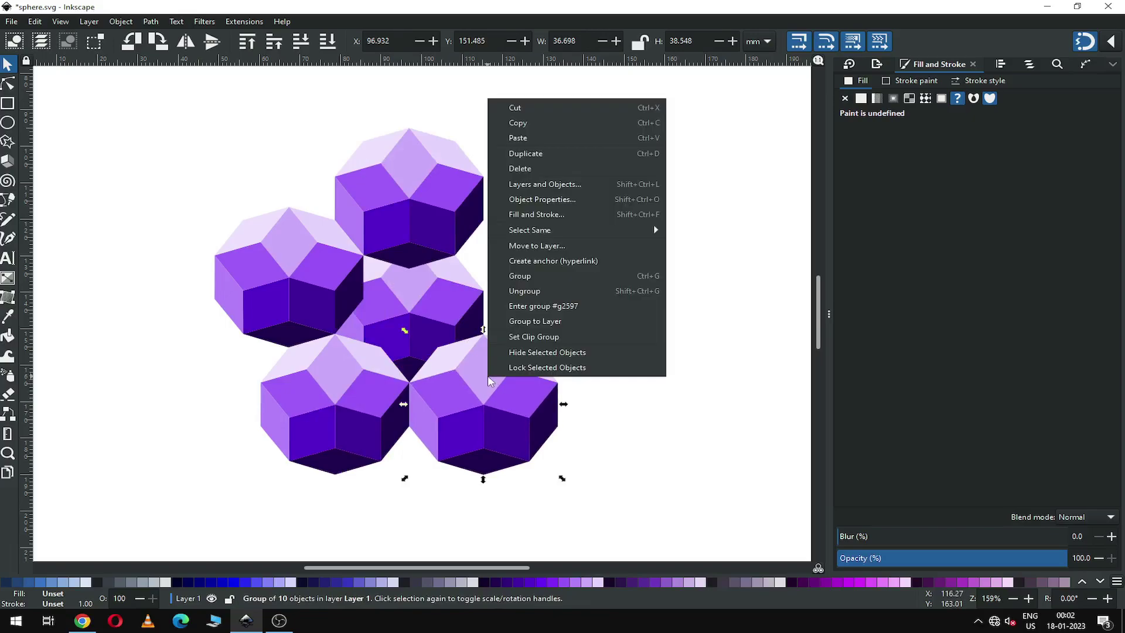
pyautogui.click(539, 154)
pyautogui.moveTo(489, 410); pyautogui.dragTo(527, 276)
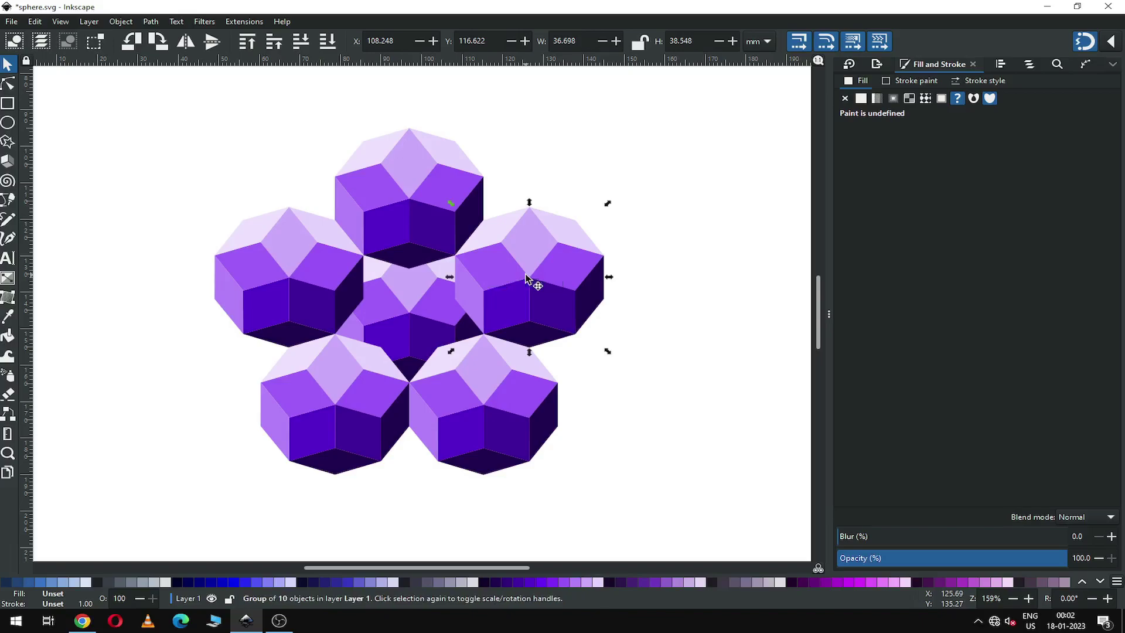
pyautogui.click(604, 331)
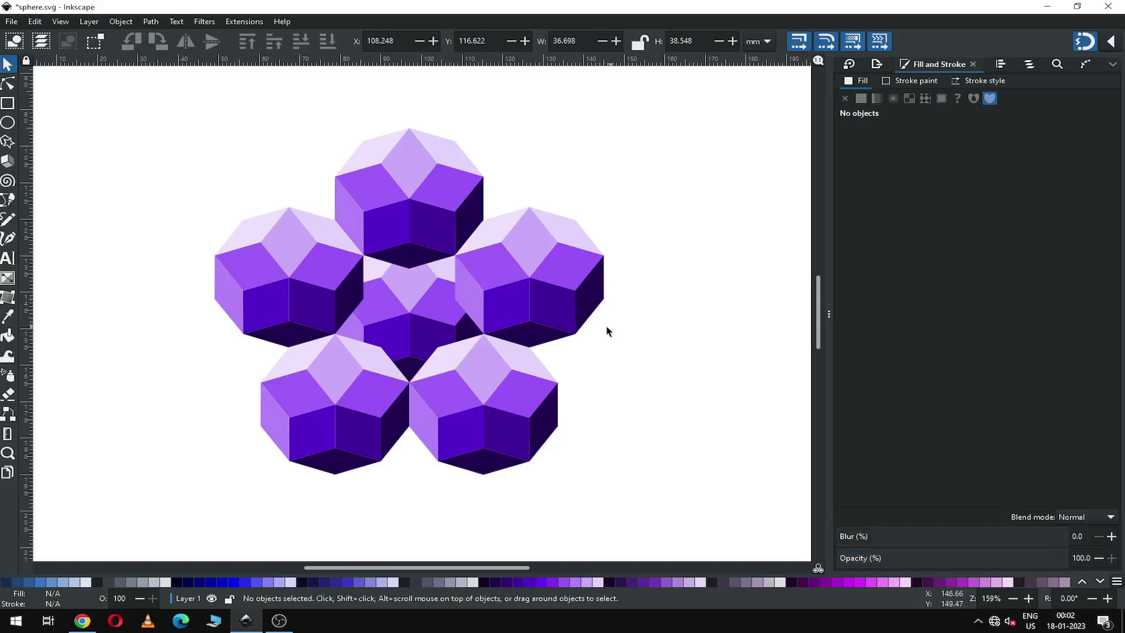
# Step: Raise the centre sphere to the top of the stacking order, above the five surrounding copies
pyautogui.click(415, 318)
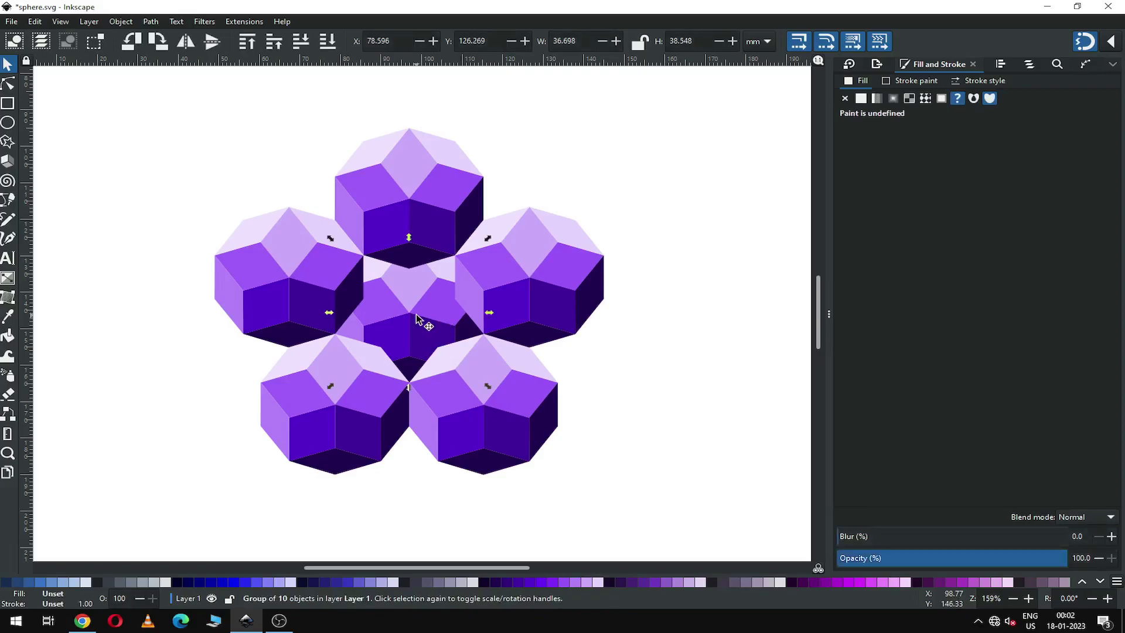
pyautogui.click(130, 23)
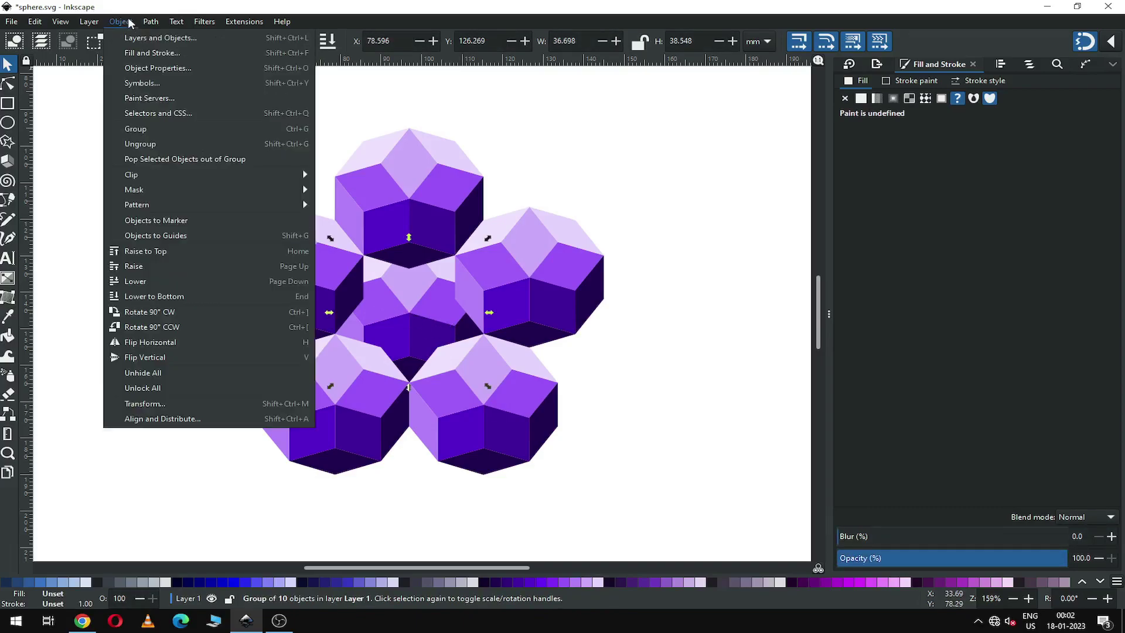
pyautogui.click(175, 252)
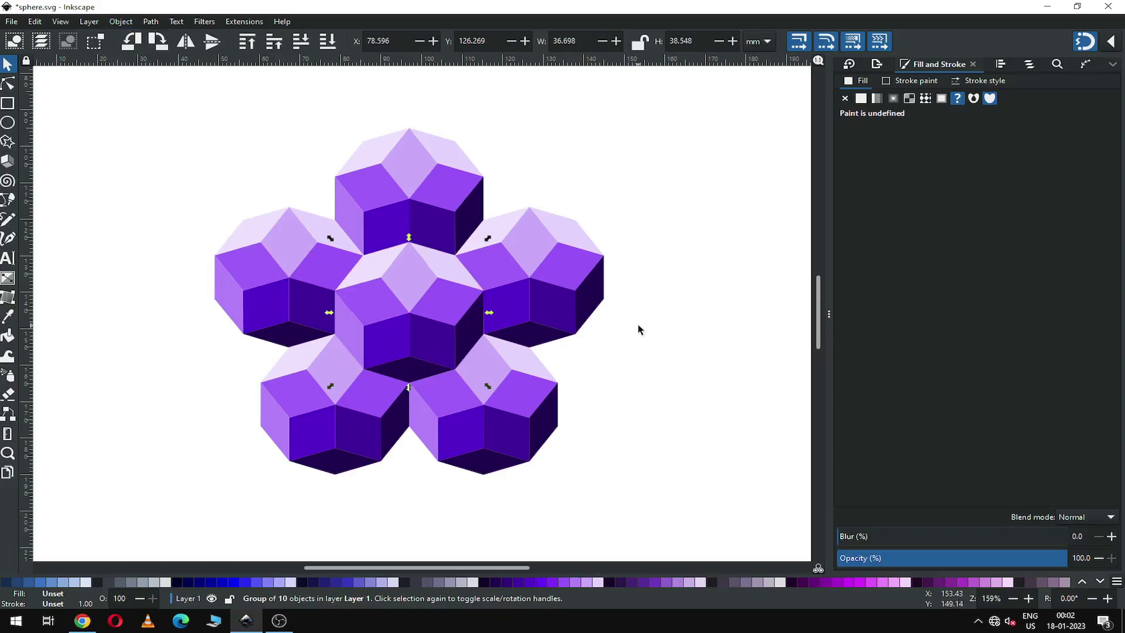
pyautogui.click(613, 330)
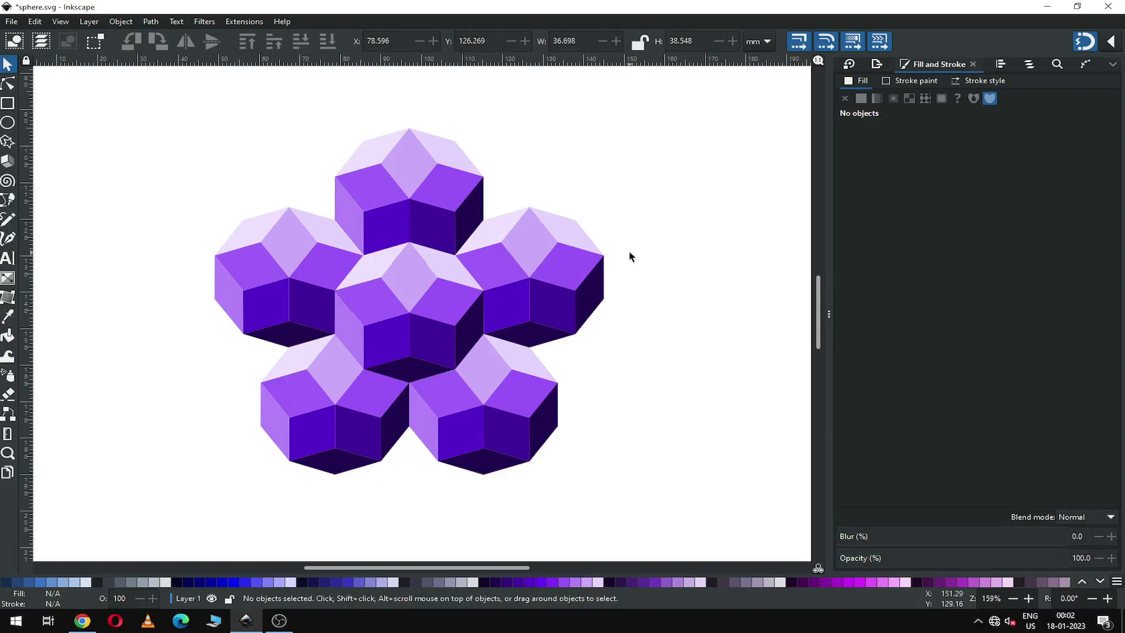
# Step: Duplicate the sphere at the centre sphere's upper right and move the copy over the gap beside the topmost sphere
pyautogui.click(551, 277)
pyautogui.rightClick(550, 277)
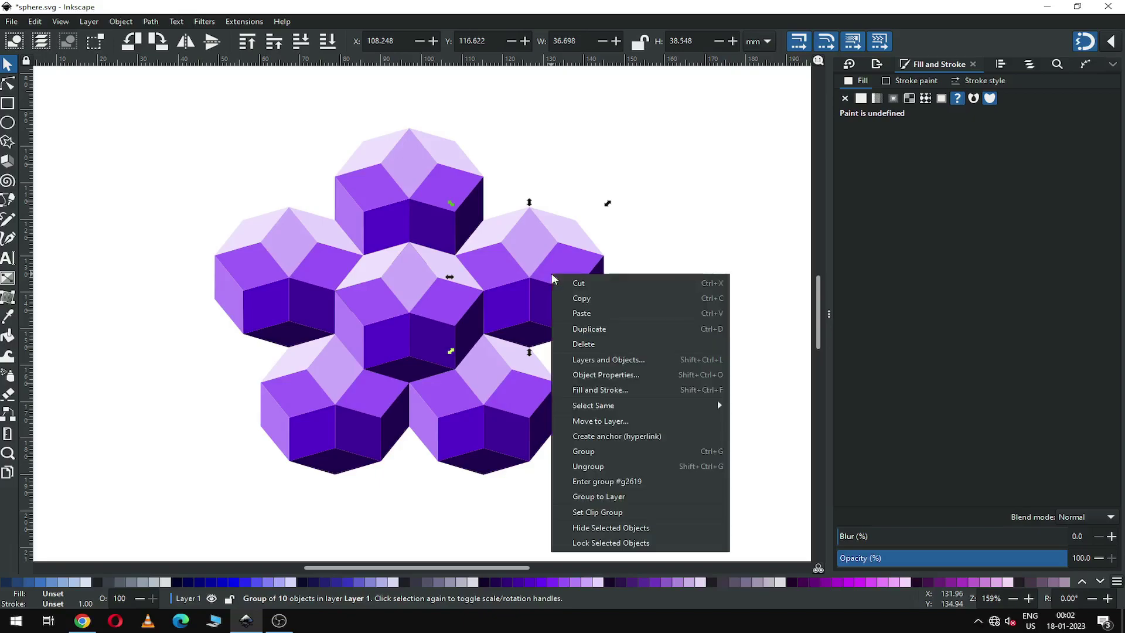
pyautogui.click(610, 336)
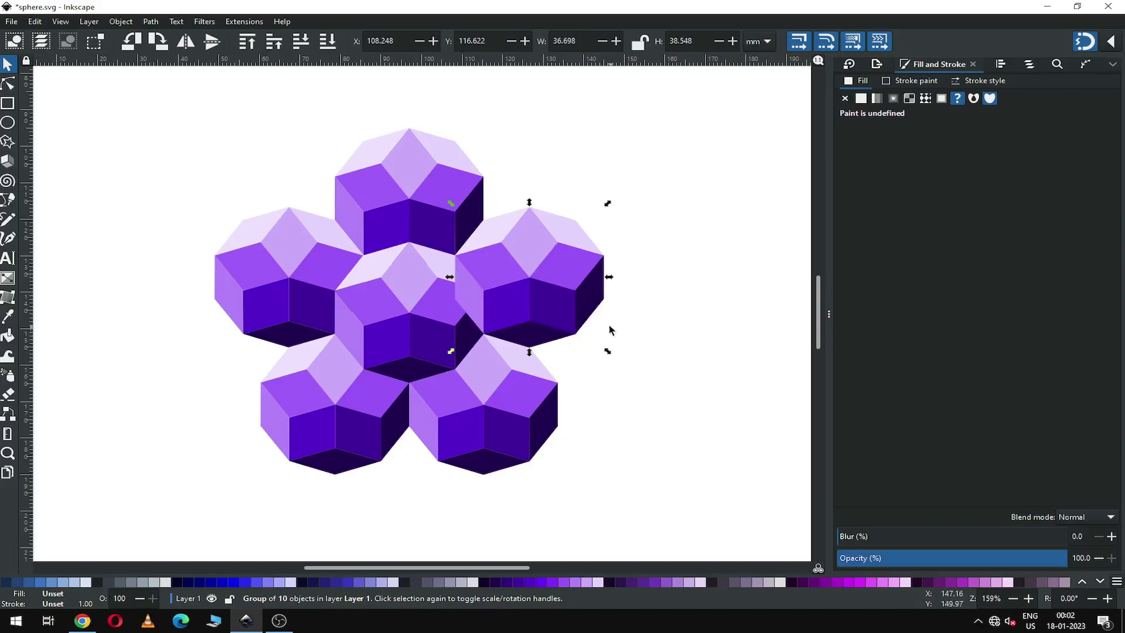
pyautogui.moveTo(518, 321); pyautogui.dragTo(597, 194)
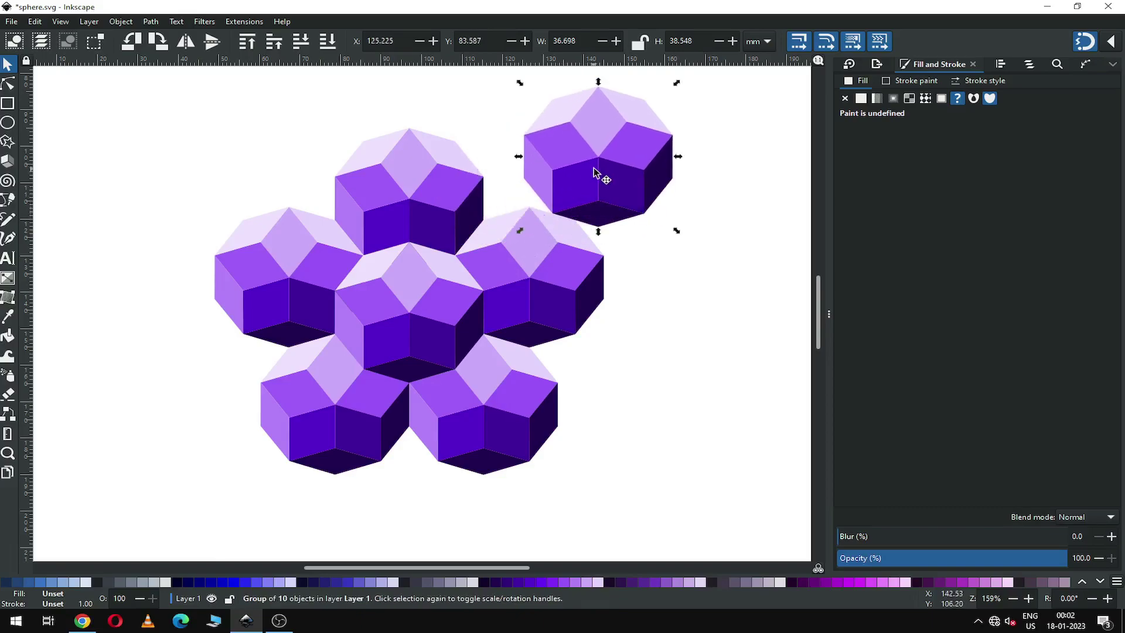
pyautogui.moveTo(599, 155); pyautogui.dragTo(500, 200)
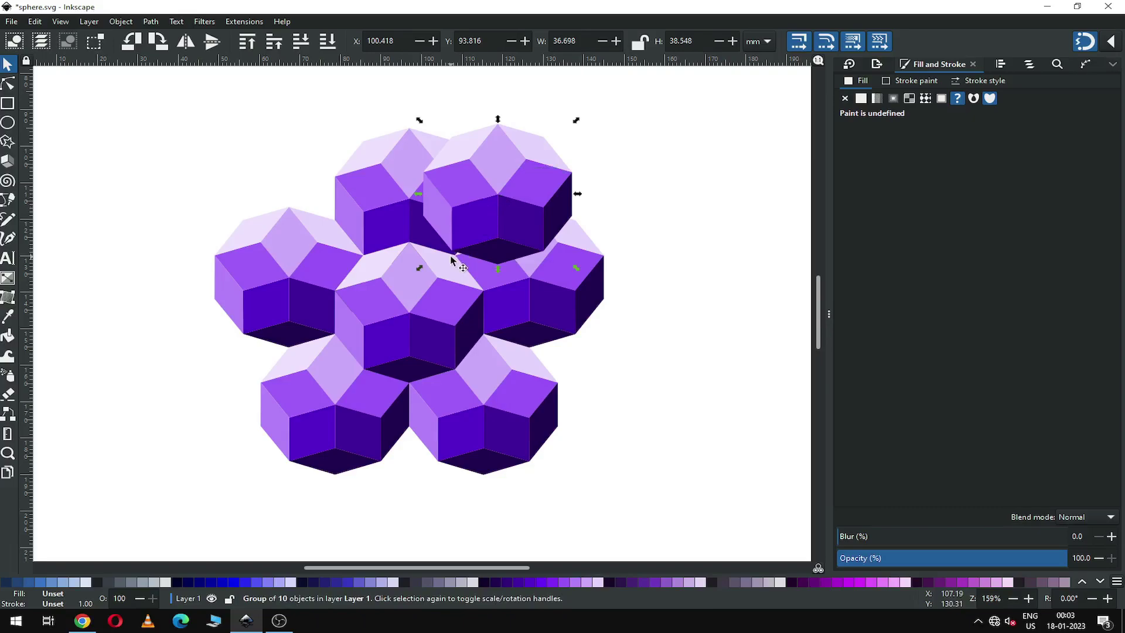
# Step: Lower the copy to the bottom of the stacking order and snap it into the gap between the top and upper-right spheres
pyautogui.scroll(1, 452, 260)
pyautogui.click(121, 22)
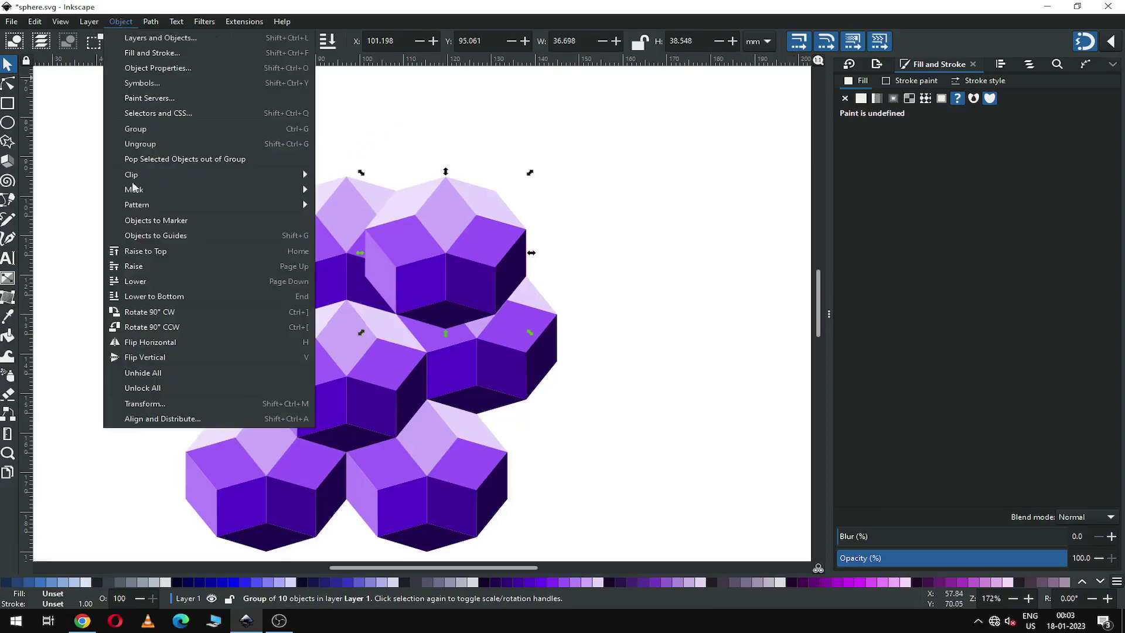
pyautogui.click(171, 298)
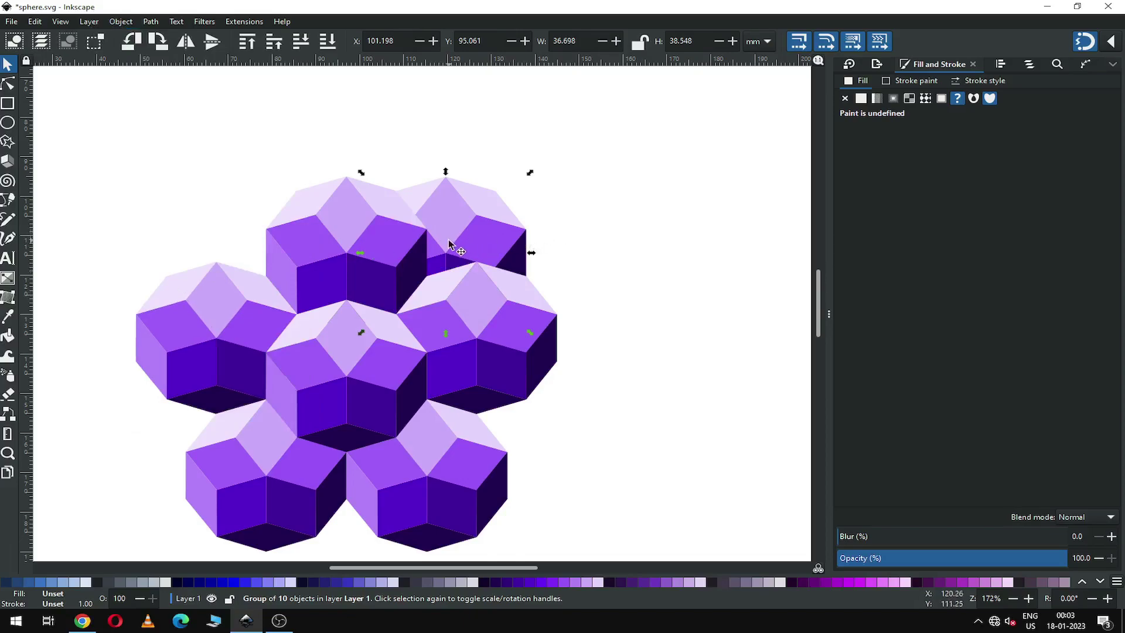
pyautogui.moveTo(461, 253)
pyautogui.mouseDown()
pyautogui.moveTo(485, 231)
pyautogui.moveTo(442, 259)
pyautogui.mouseUp()
pyautogui.moveTo(474, 221); pyautogui.dragTo(469, 231)
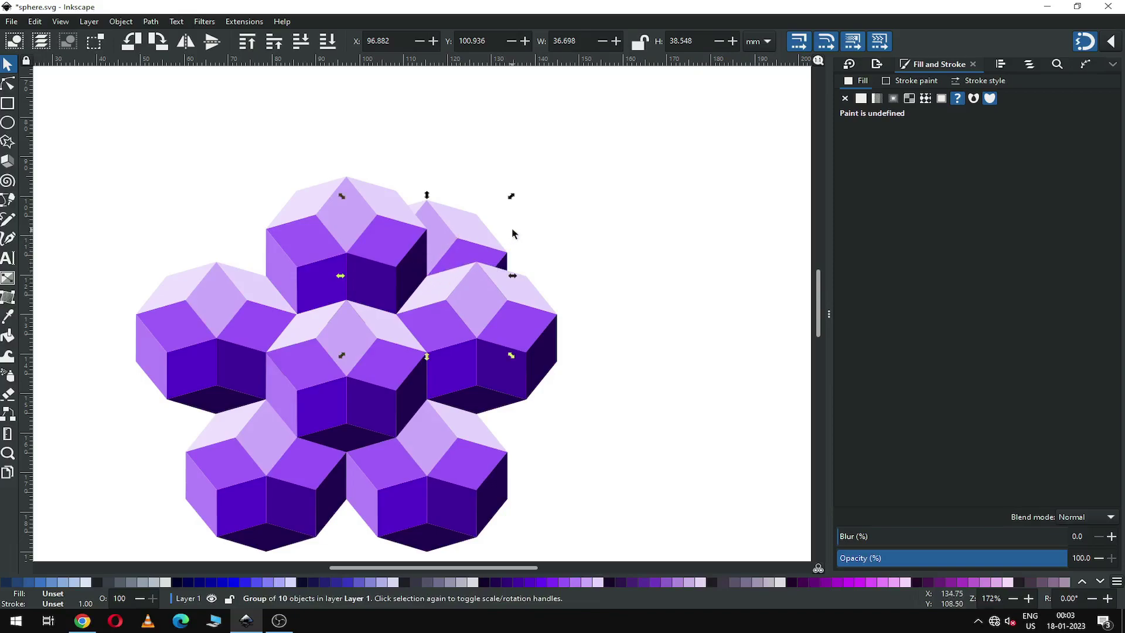
pyautogui.click(631, 234)
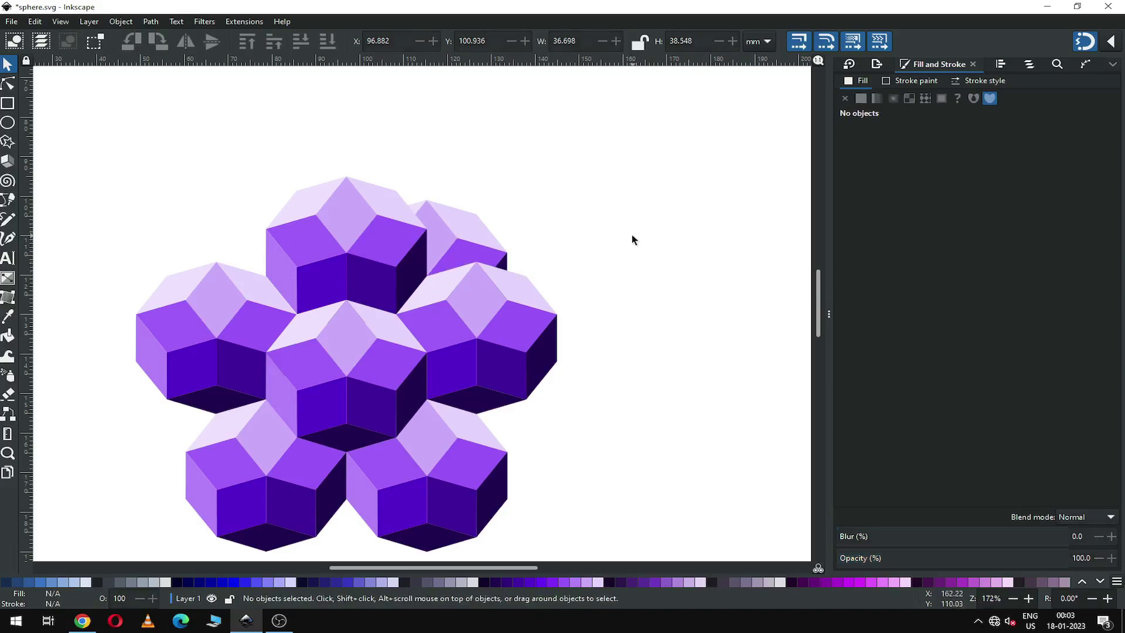
pyautogui.press('-')
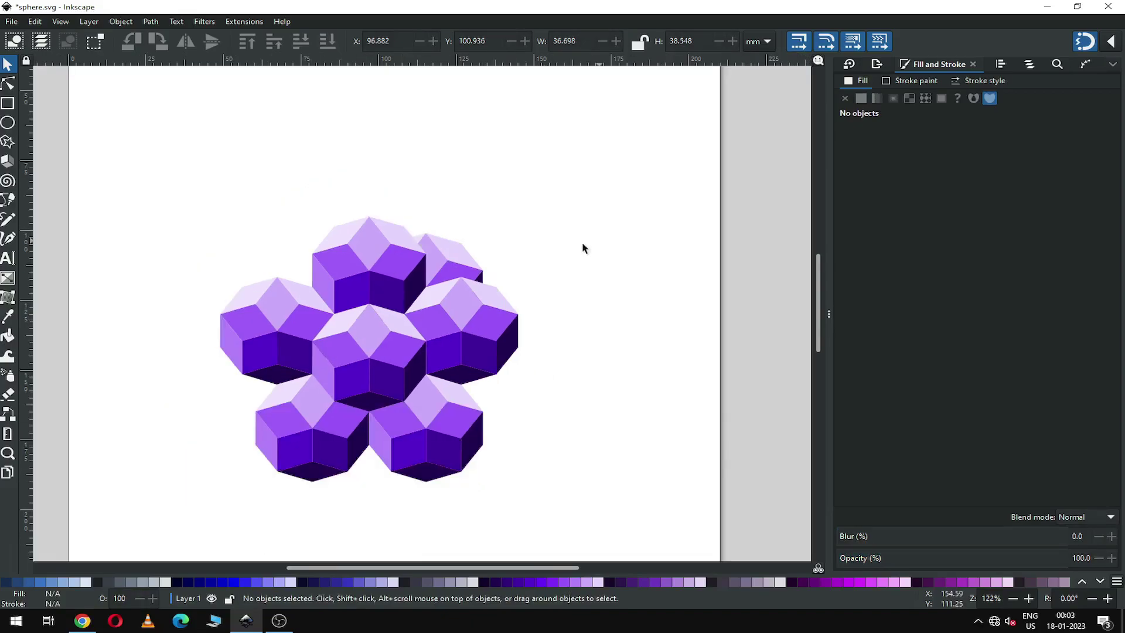
# Step: Duplicate the rear sphere at the upper right and move the copy down over the gap on the cluster's right side
pyautogui.click(466, 258)
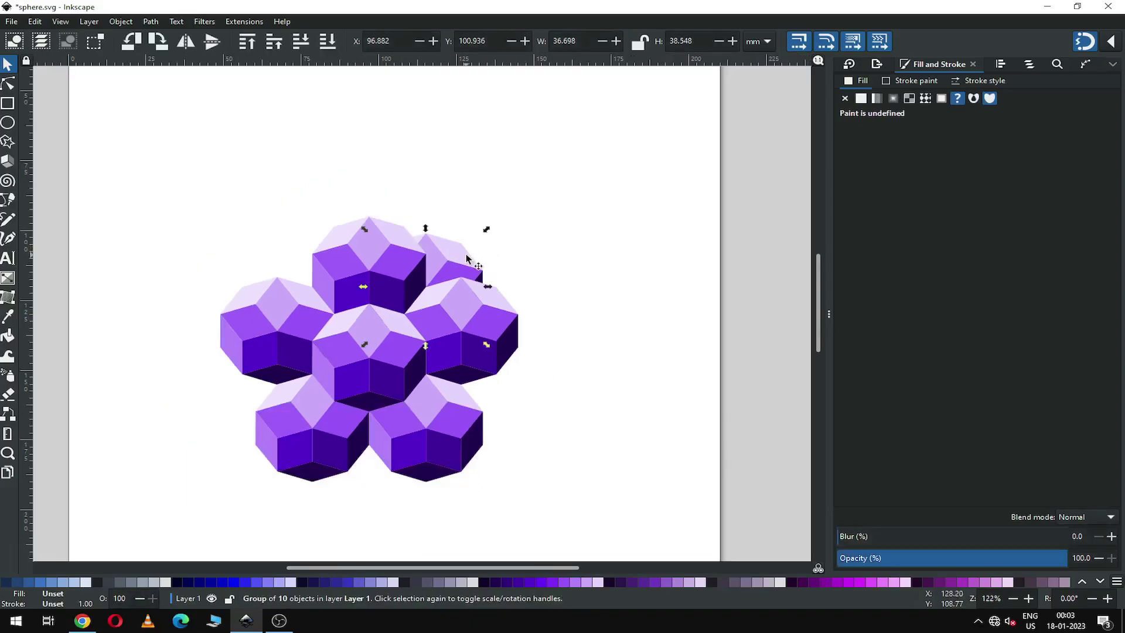
pyautogui.rightClick(463, 262)
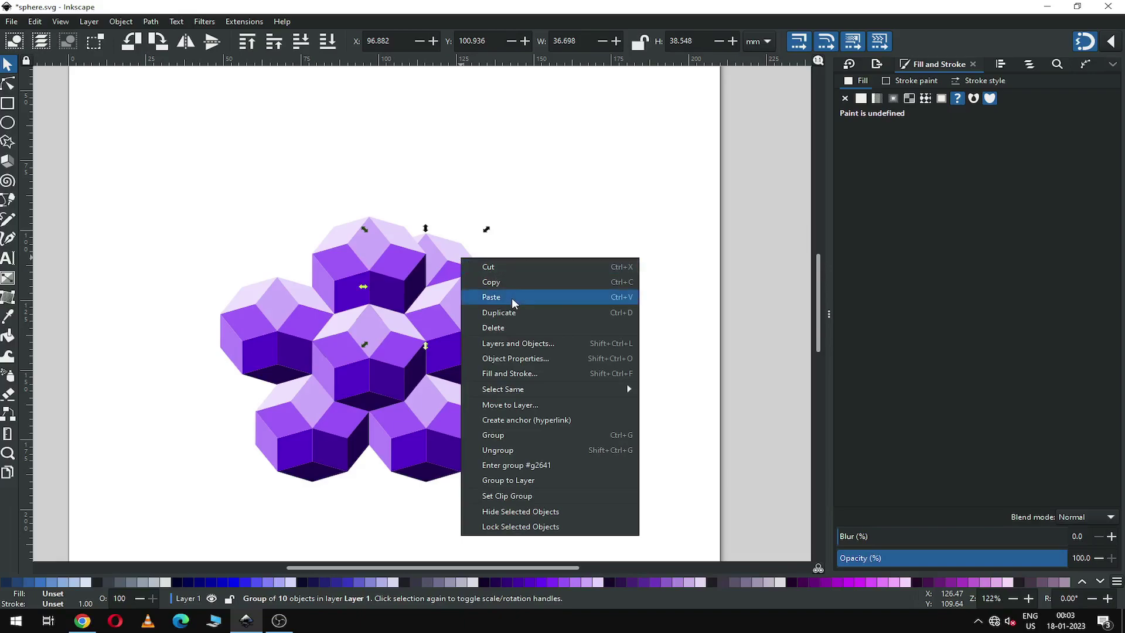
pyautogui.click(498, 313)
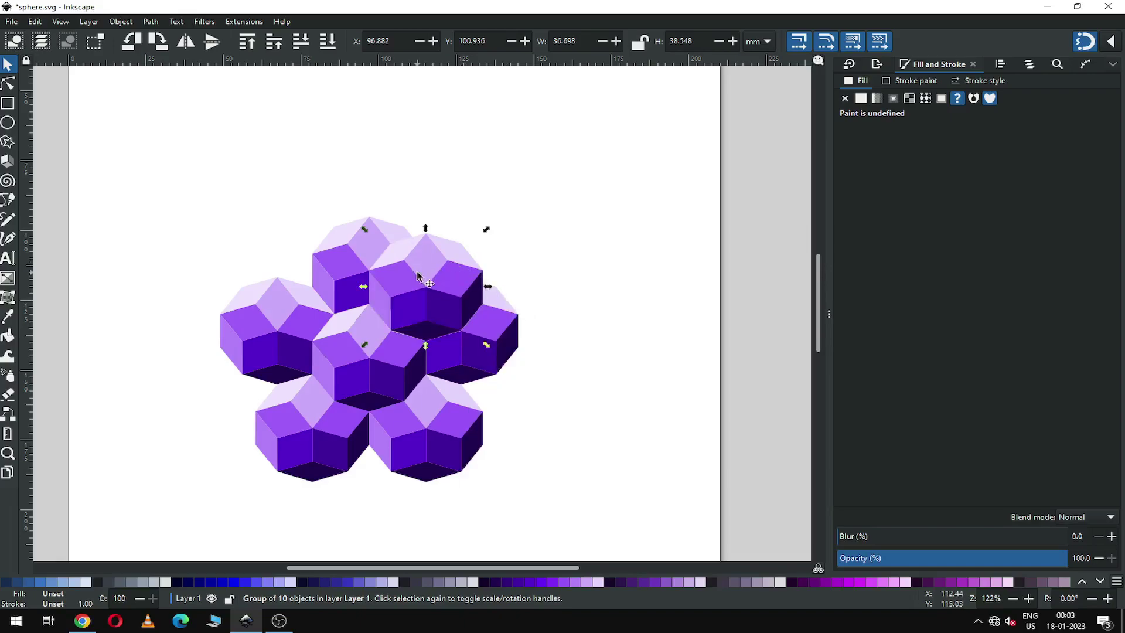
pyautogui.moveTo(417, 275); pyautogui.dragTo(473, 377)
# Step: Send the copy to the bottom of the stack and snap it into the gap between the upper-right and lower-right spheres
pyautogui.click(123, 22)
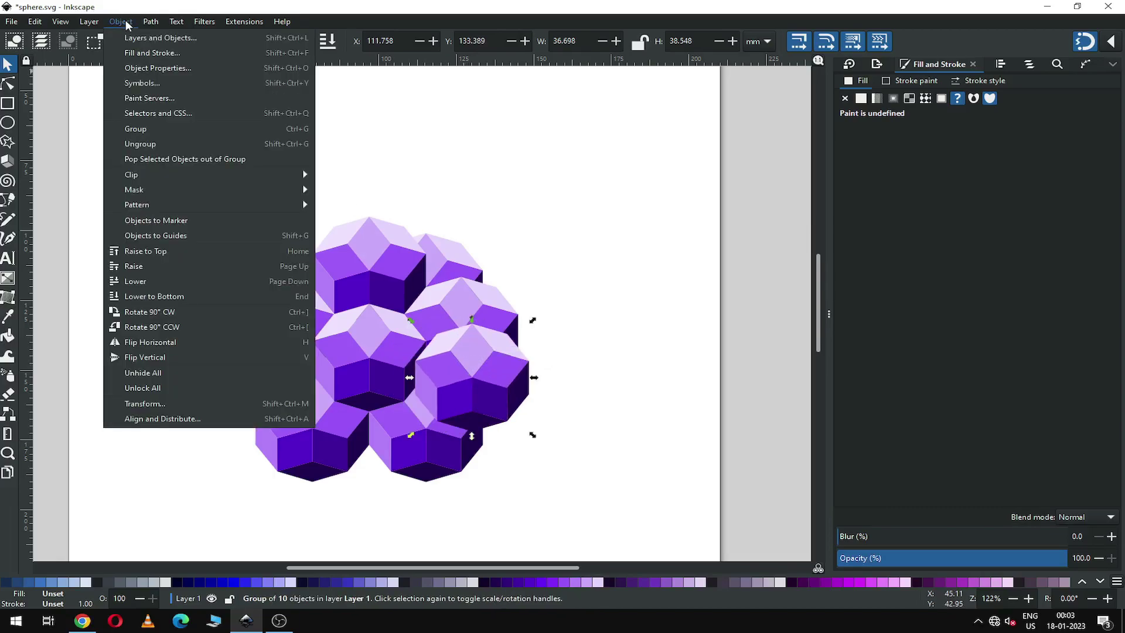
pyautogui.click(197, 301)
pyautogui.moveTo(499, 384); pyautogui.dragTo(507, 414)
pyautogui.press('z')
pyautogui.moveTo(417, 345); pyautogui.dragTo(591, 466)
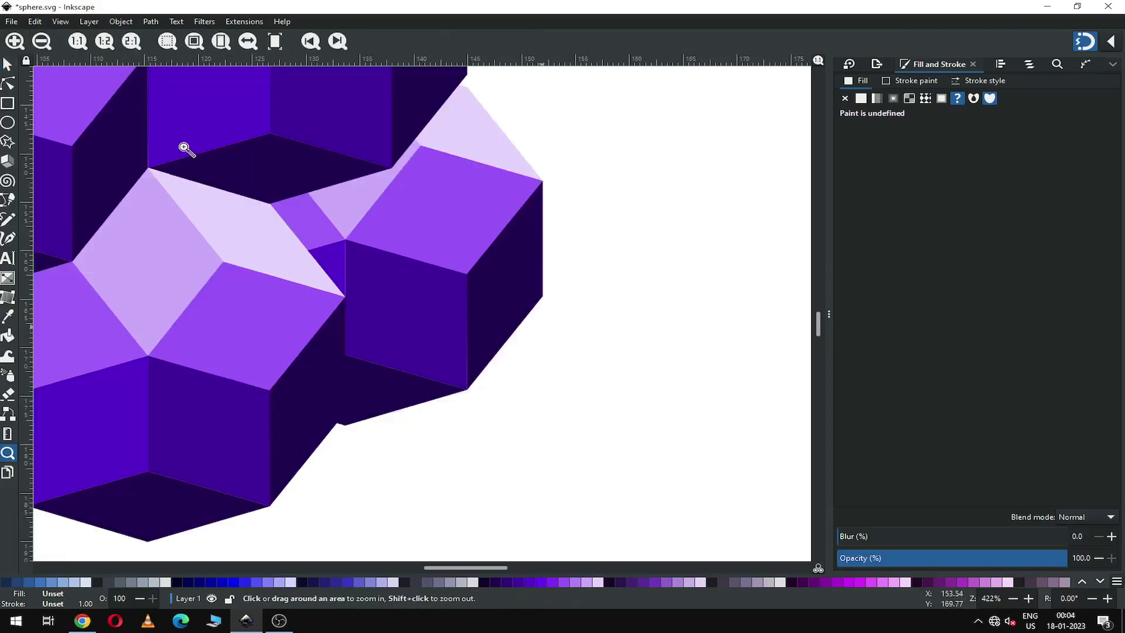
pyautogui.click(8, 65)
pyautogui.moveTo(402, 271); pyautogui.dragTo(325, 230)
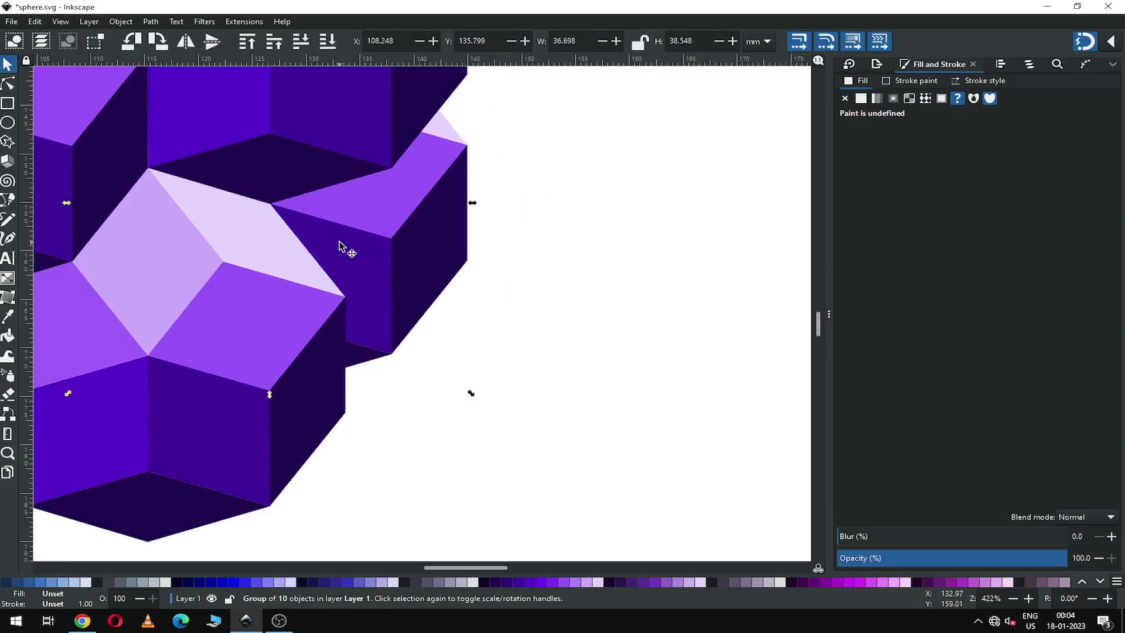
pyautogui.scroll(-4, 338, 244)
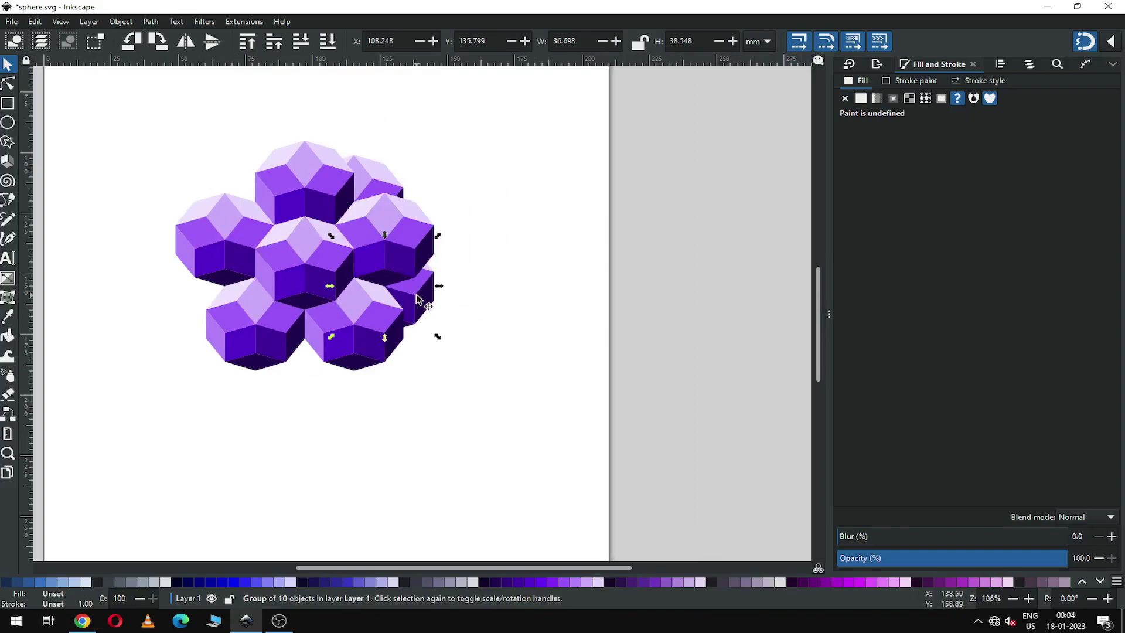
# Step: Duplicate the lower-right sphere, then lower the copy to the bottom and snap it centrally behind the two lower spheres
pyautogui.click(369, 341)
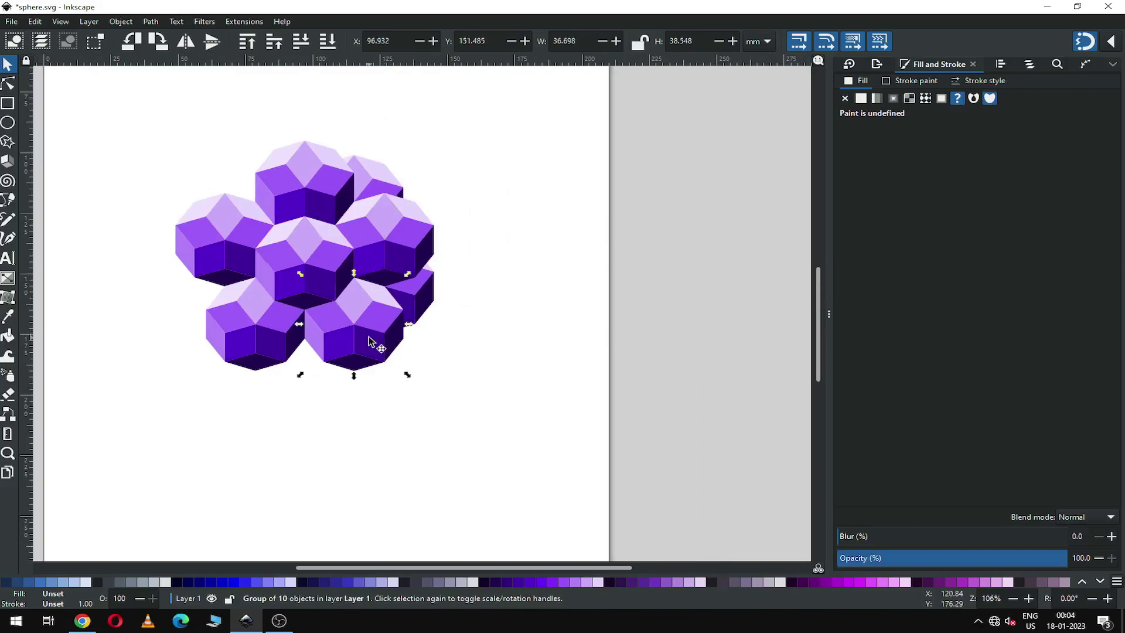
pyautogui.rightClick(370, 342)
pyautogui.click(436, 114)
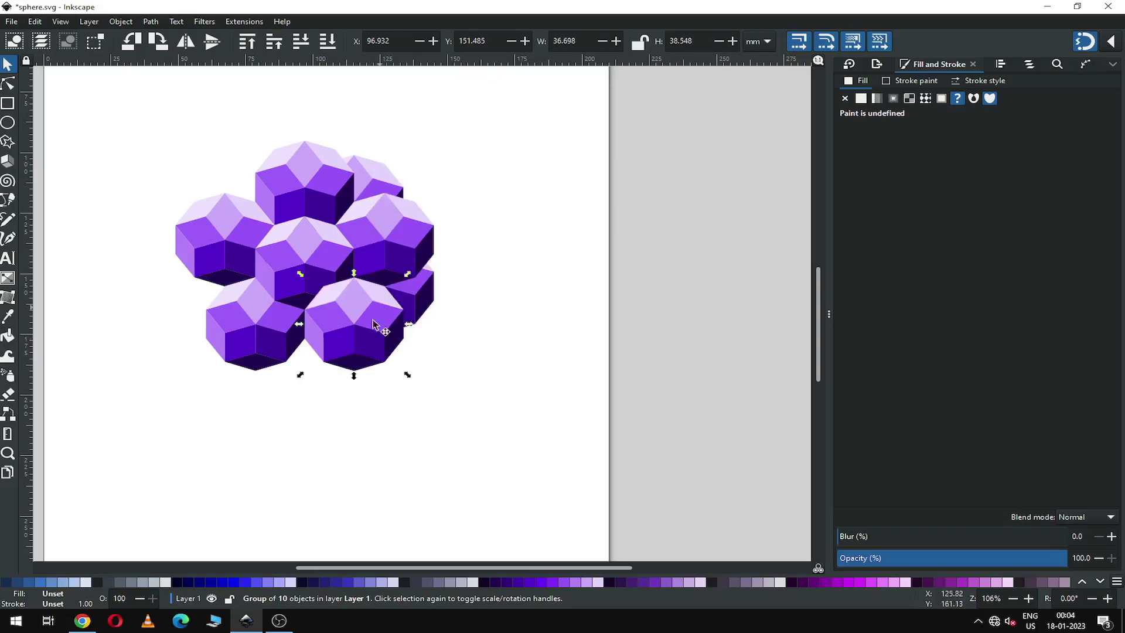
pyautogui.moveTo(364, 311); pyautogui.dragTo(339, 375)
pyautogui.click(121, 22)
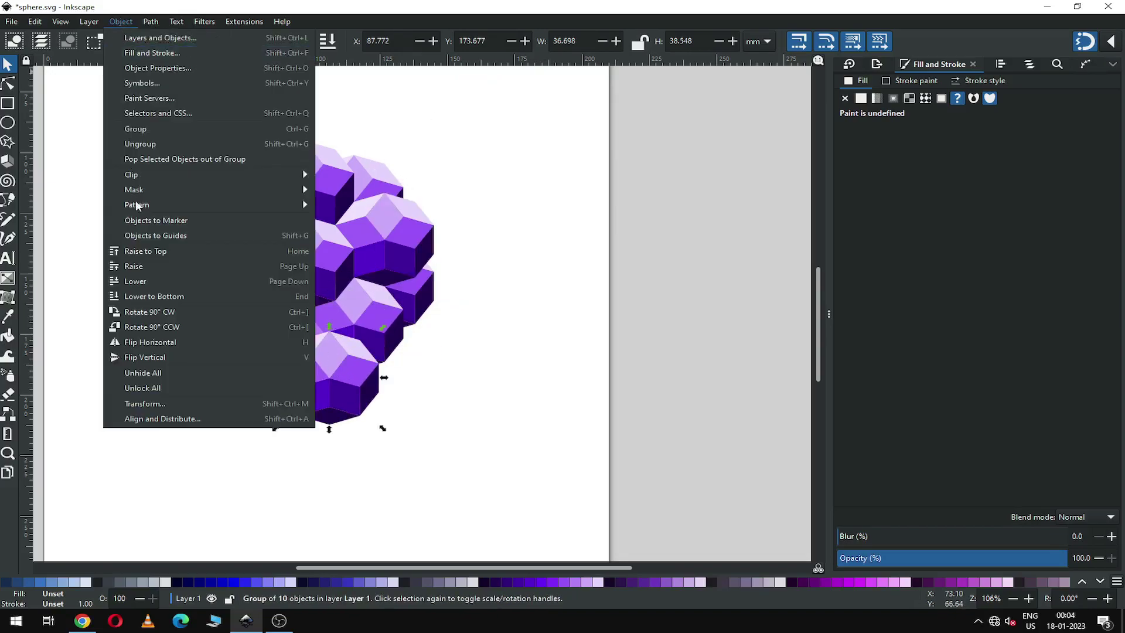
pyautogui.click(164, 296)
pyautogui.moveTo(325, 386); pyautogui.dragTo(304, 353)
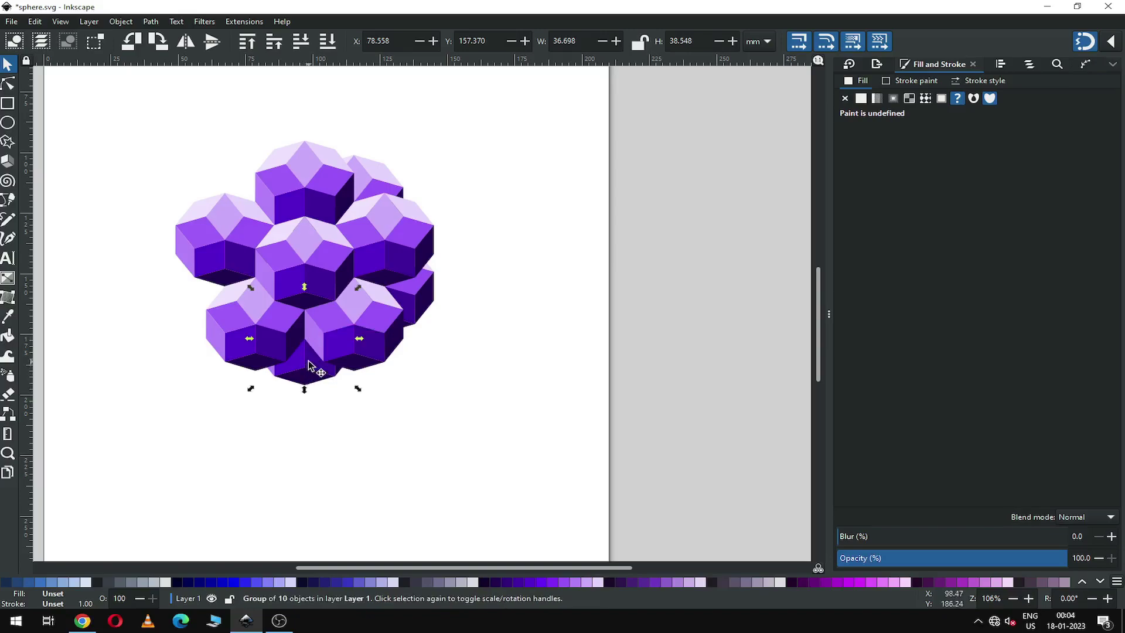
# Step: Duplicate the rear bottom sphere into the gap on the cluster's left side and lower the copy to the bottom
pyautogui.rightClick(303, 372)
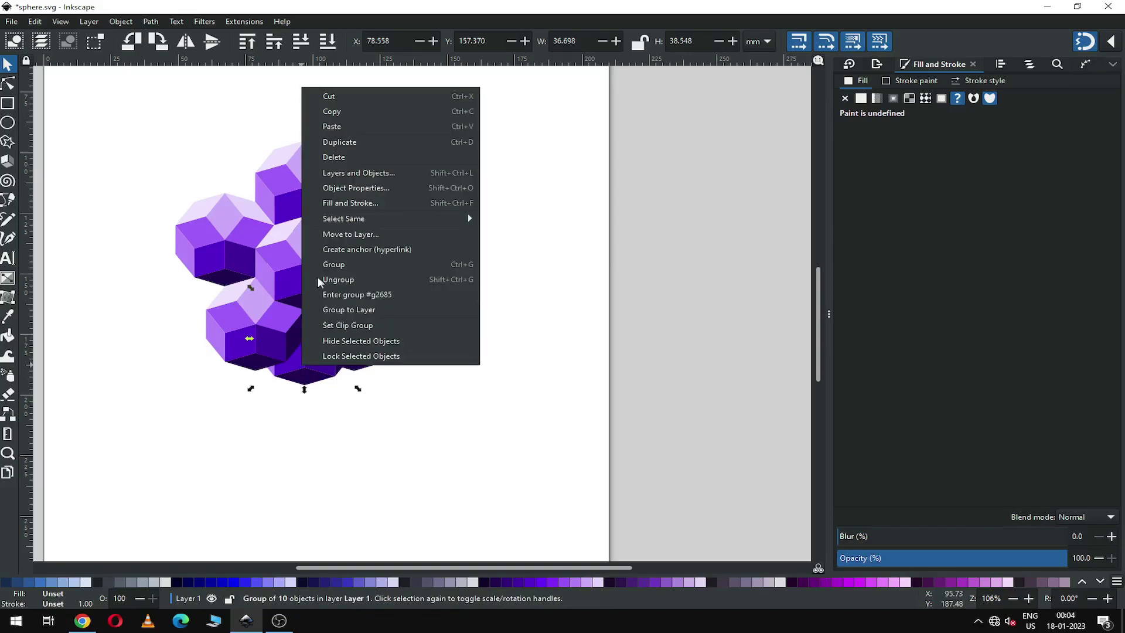
pyautogui.click(352, 142)
pyautogui.moveTo(309, 349); pyautogui.dragTo(226, 285)
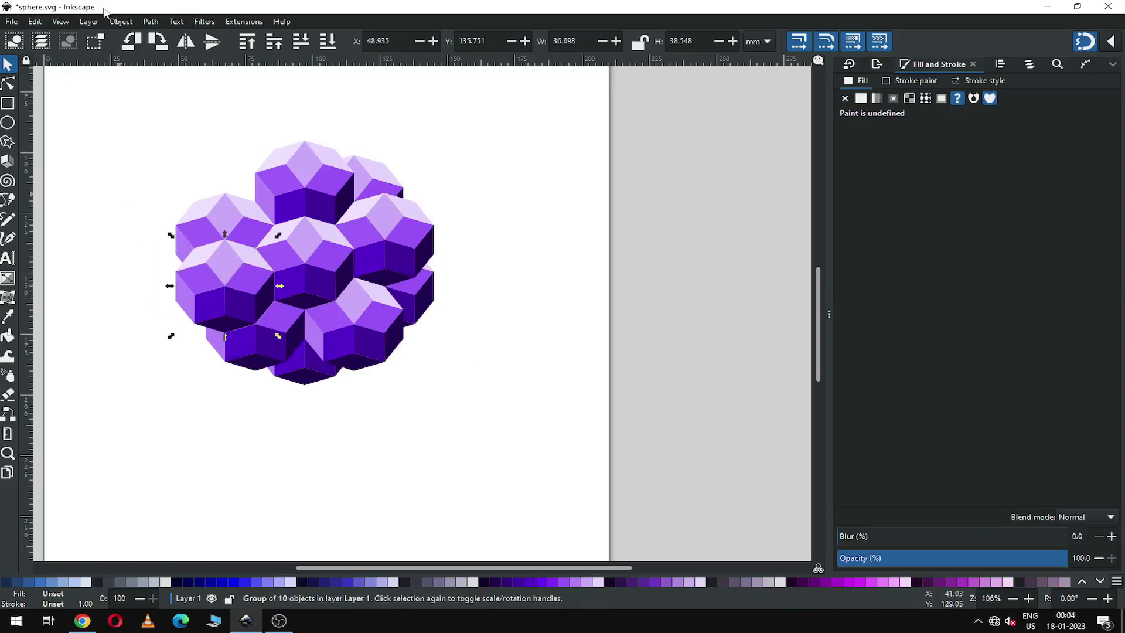
pyautogui.click(120, 22)
pyautogui.click(141, 294)
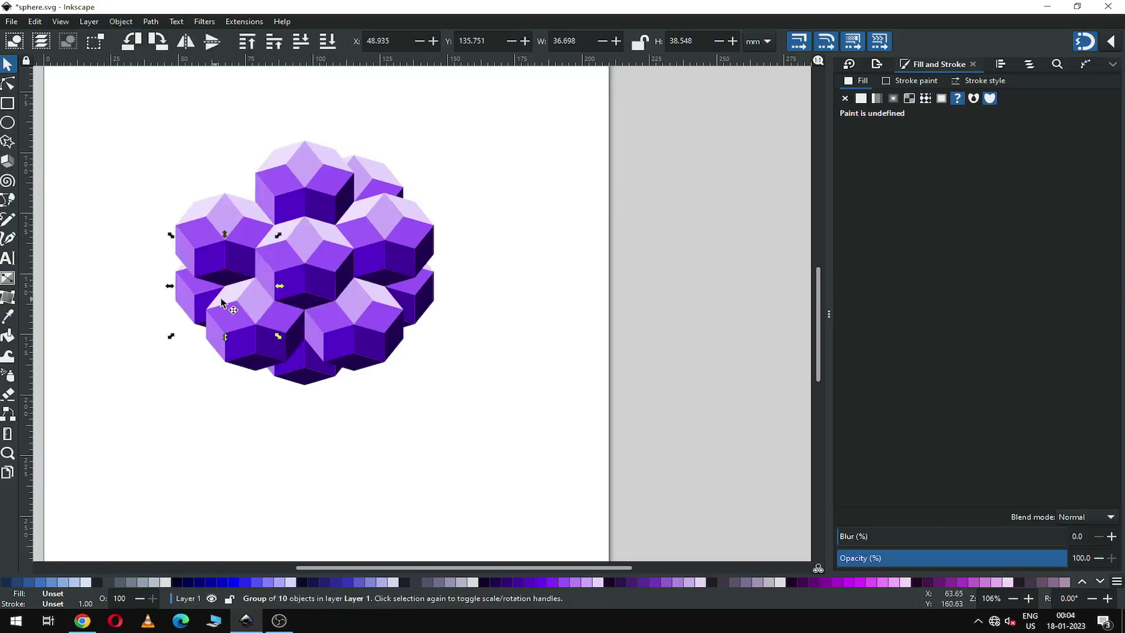
# Step: Snap the lowered copy precisely against the edges of the upper-left and lower-left spheres
pyautogui.moveTo(204, 294); pyautogui.dragTo(201, 296)
pyautogui.press('z')
pyautogui.moveTo(108, 240); pyautogui.dragTo(369, 346)
pyautogui.click(7, 67)
pyautogui.moveTo(352, 295); pyautogui.dragTo(336, 311)
pyautogui.press('-')
pyautogui.press('-')
pyautogui.press('-')
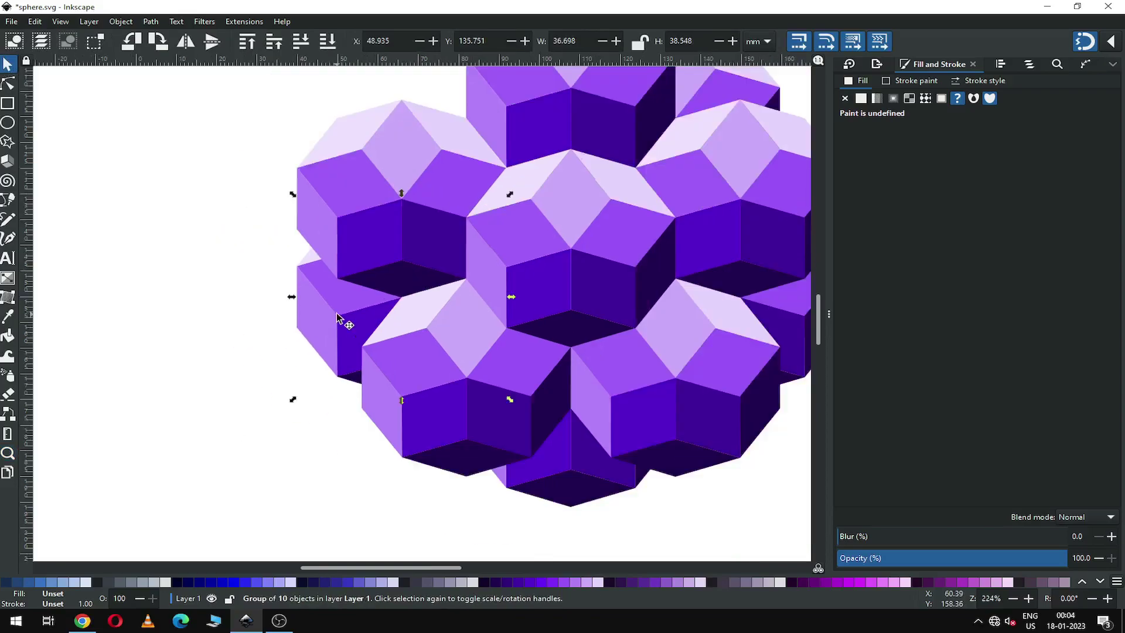
# Step: Duplicate the rear left sphere, lower the copy to the bottom and move it behind the top and upper-left spheres
pyautogui.rightClick(391, 317)
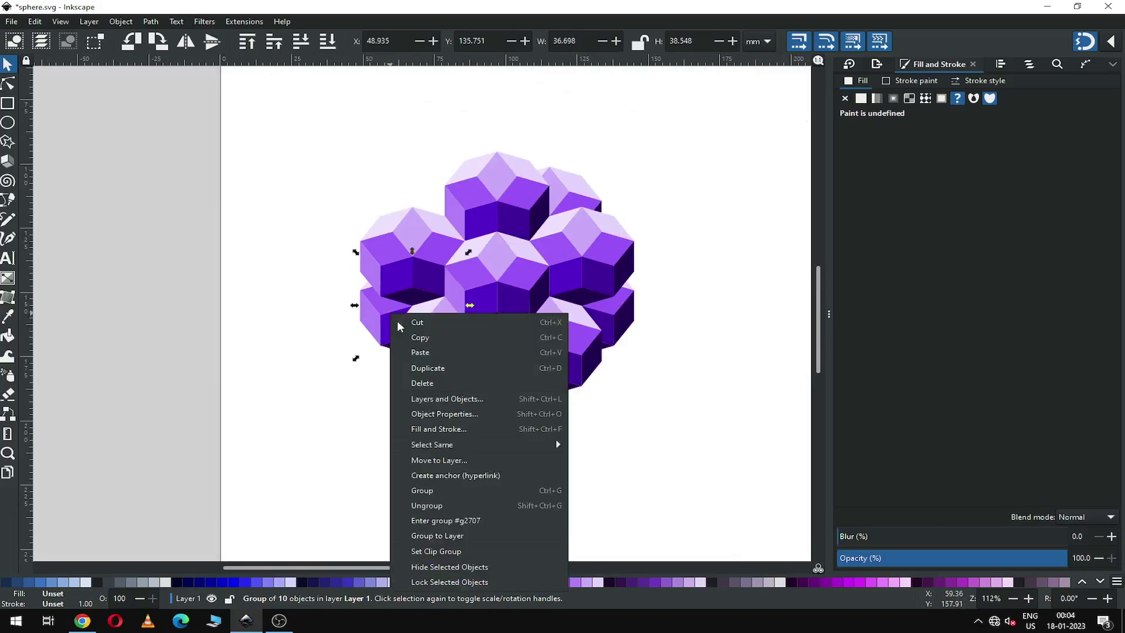
pyautogui.click(436, 373)
pyautogui.moveTo(422, 312); pyautogui.dragTo(423, 189)
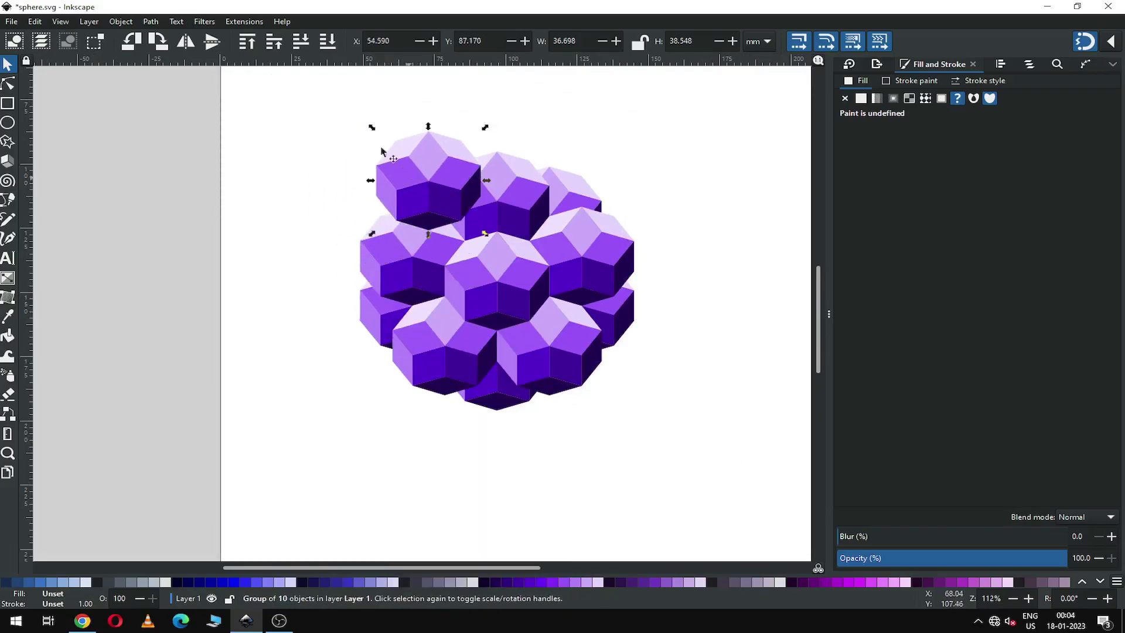
pyautogui.click(132, 24)
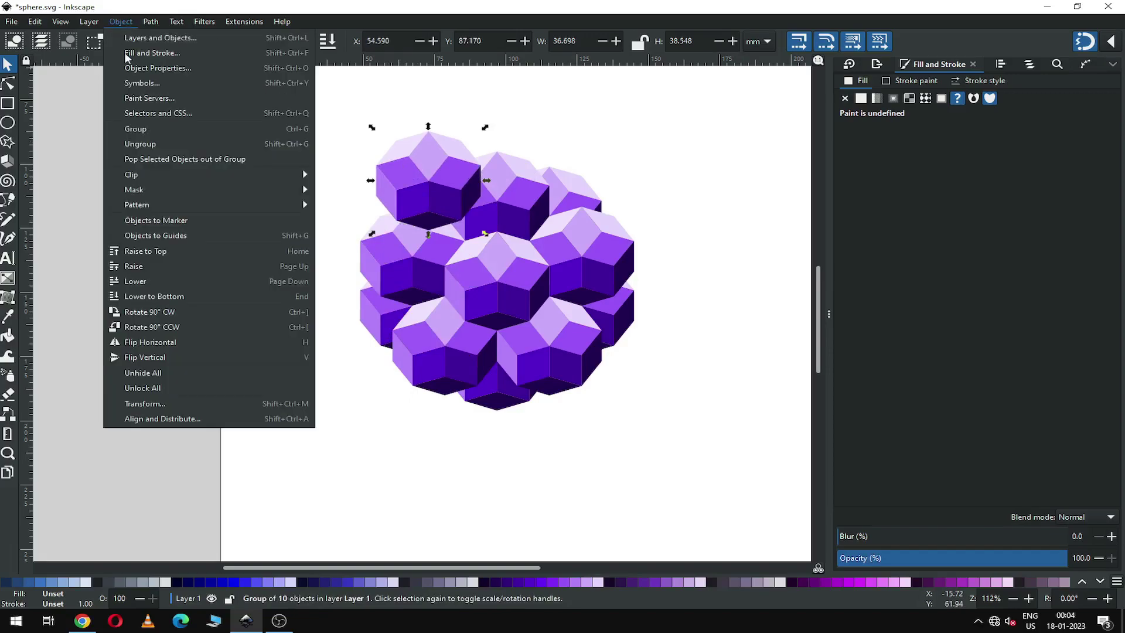
pyautogui.click(170, 298)
pyautogui.moveTo(410, 171); pyautogui.dragTo(417, 199)
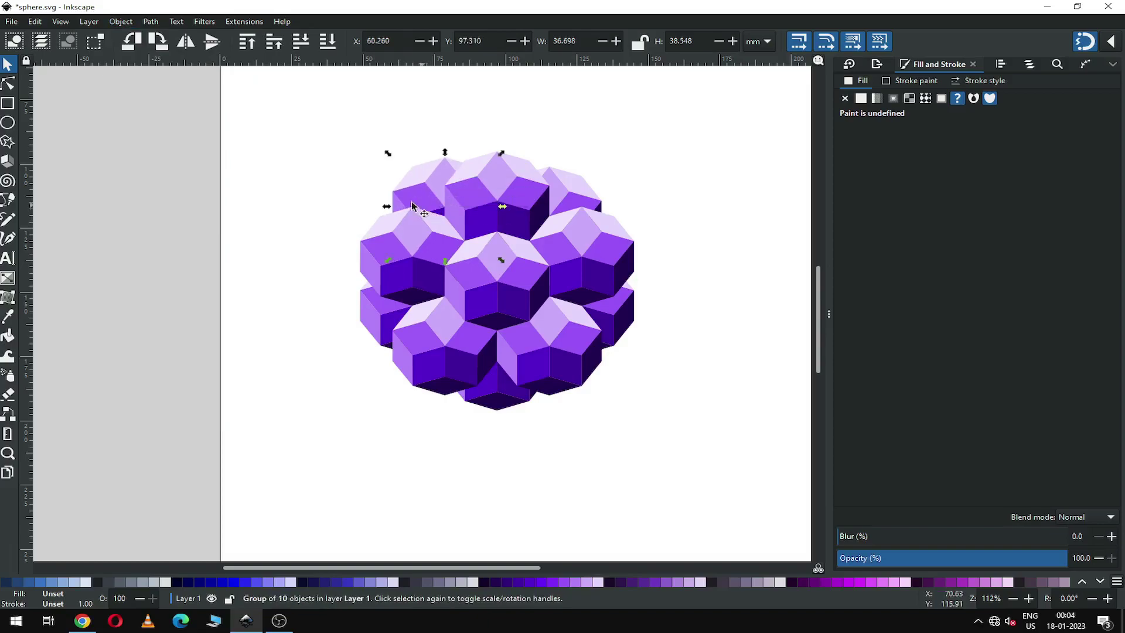
# Step: Snap the rear copy down into the gap between the top and upper-left spheres, then deselect it
pyautogui.press('z')
pyautogui.moveTo(338, 143); pyautogui.dragTo(550, 282)
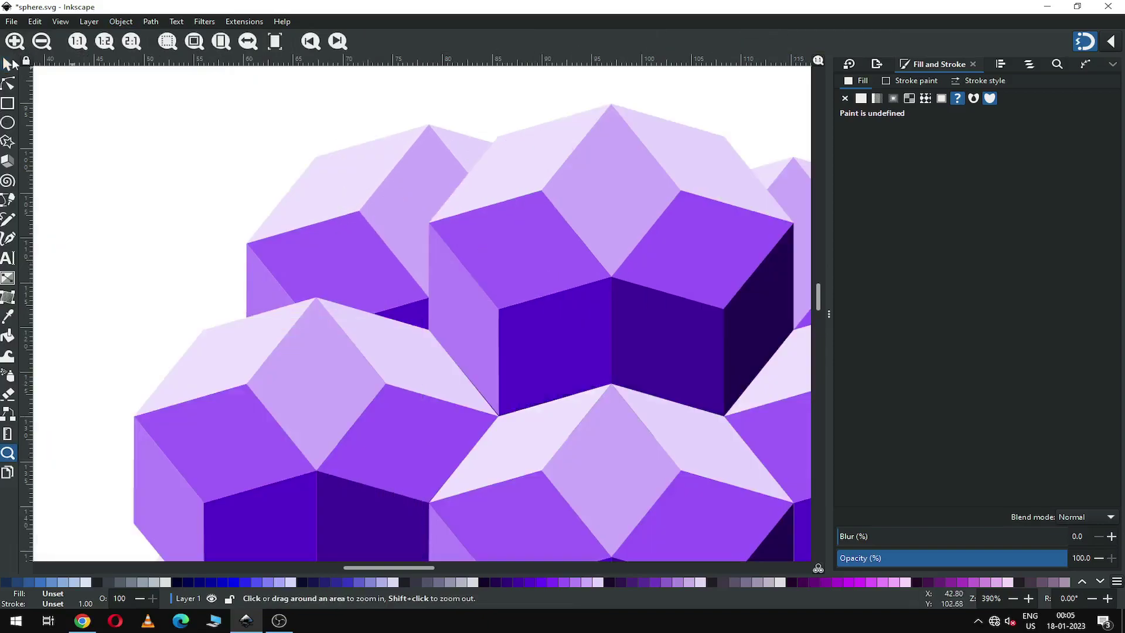
pyautogui.click(13, 62)
pyautogui.moveTo(402, 238); pyautogui.dragTo(401, 300)
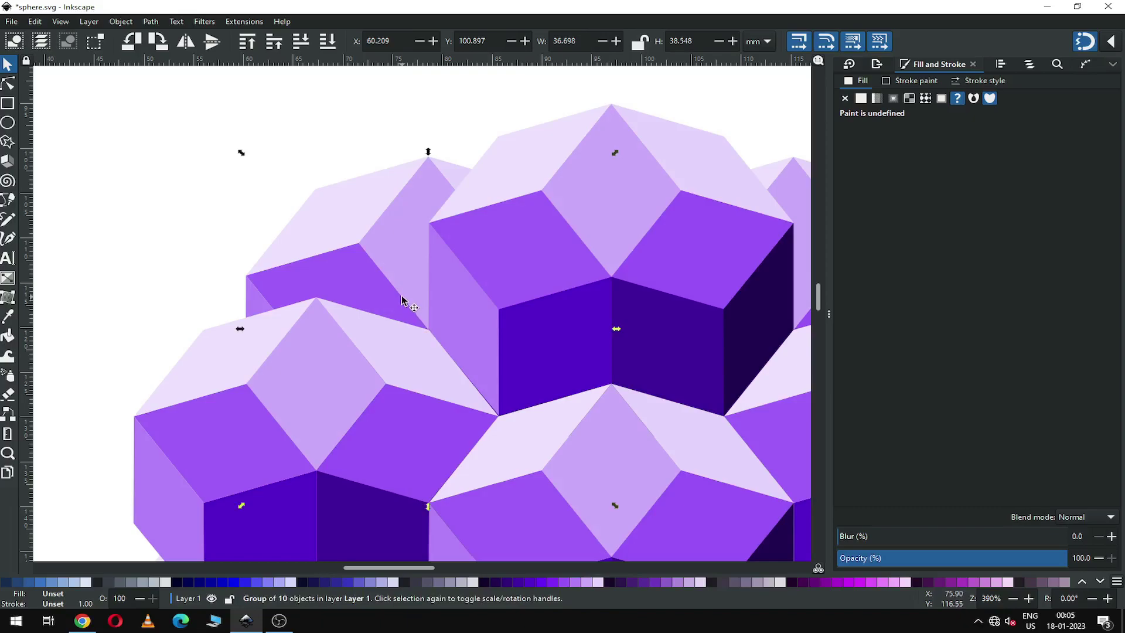
pyautogui.keyDown('ctrl'); pyautogui.scroll(-3, 402, 300); pyautogui.keyUp('ctrl')
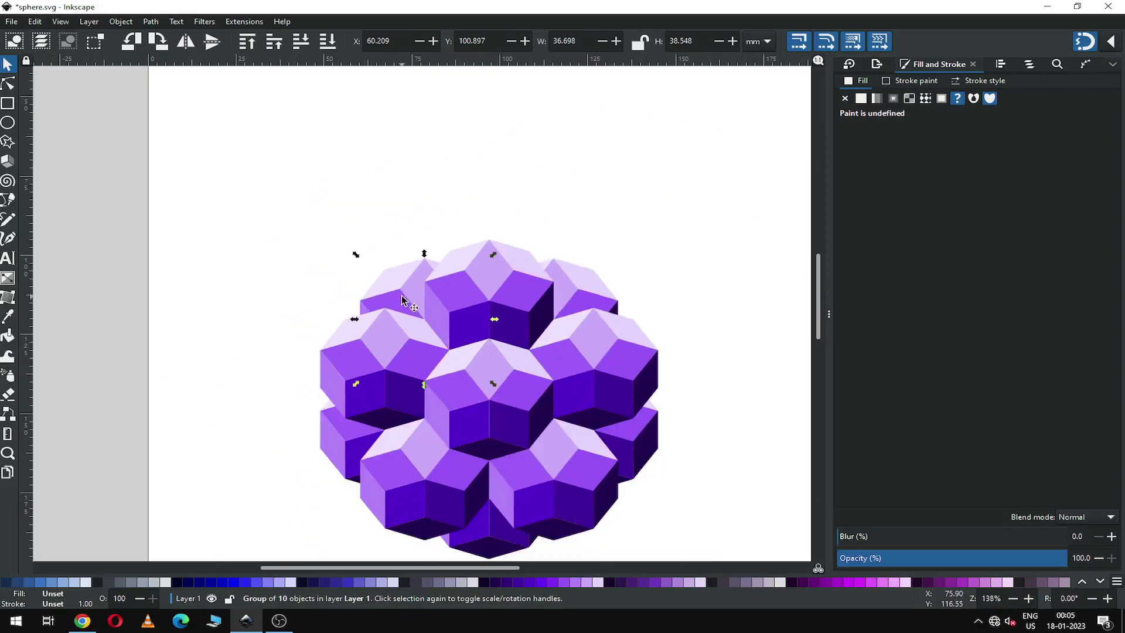
pyautogui.click(432, 205)
# Step: Frame the finished sphere cluster in view and save sphere.svg
pyautogui.keyDown('ctrl'); pyautogui.scroll(-3, 431, 202); pyautogui.keyUp('ctrl')
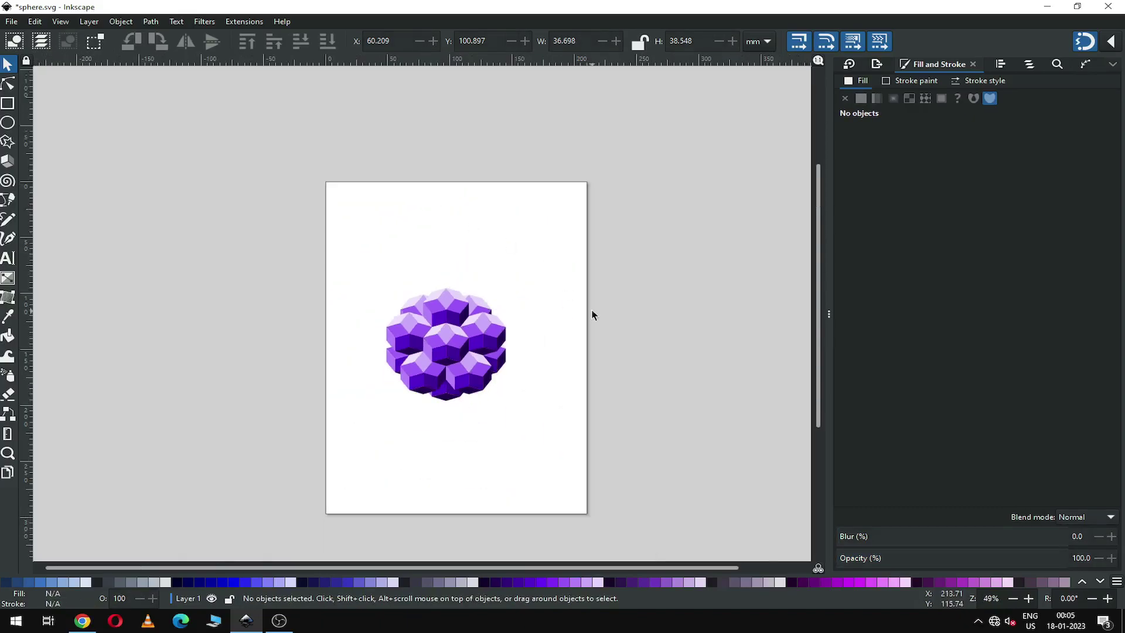
pyautogui.press('z')
pyautogui.moveTo(319, 243); pyautogui.dragTo(607, 451)
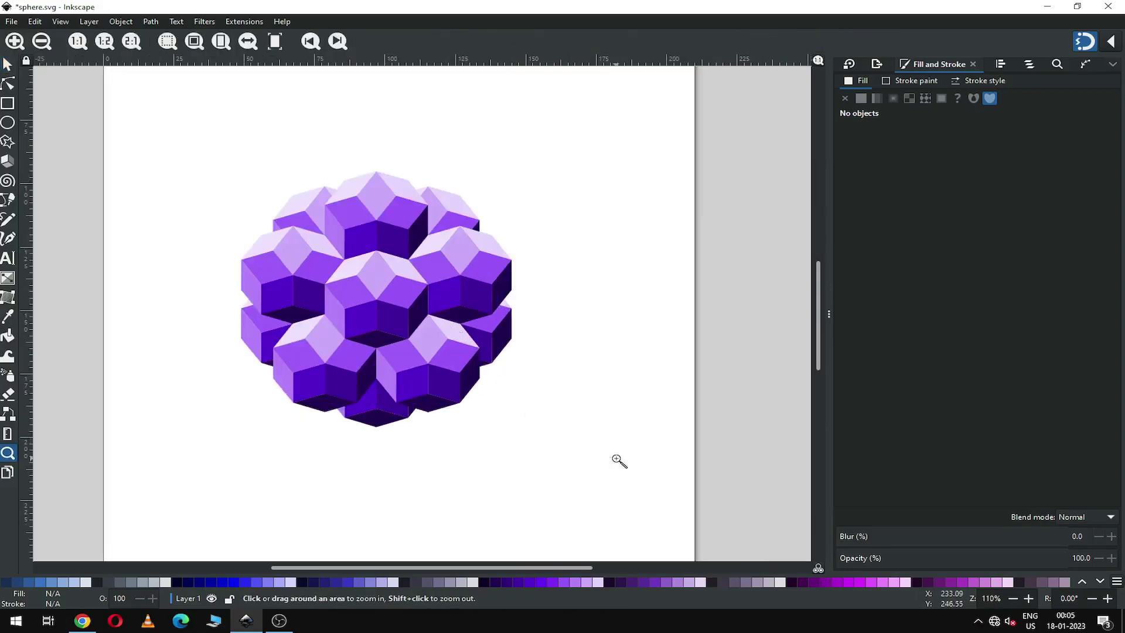
pyautogui.hotkey('ctrl', 's')
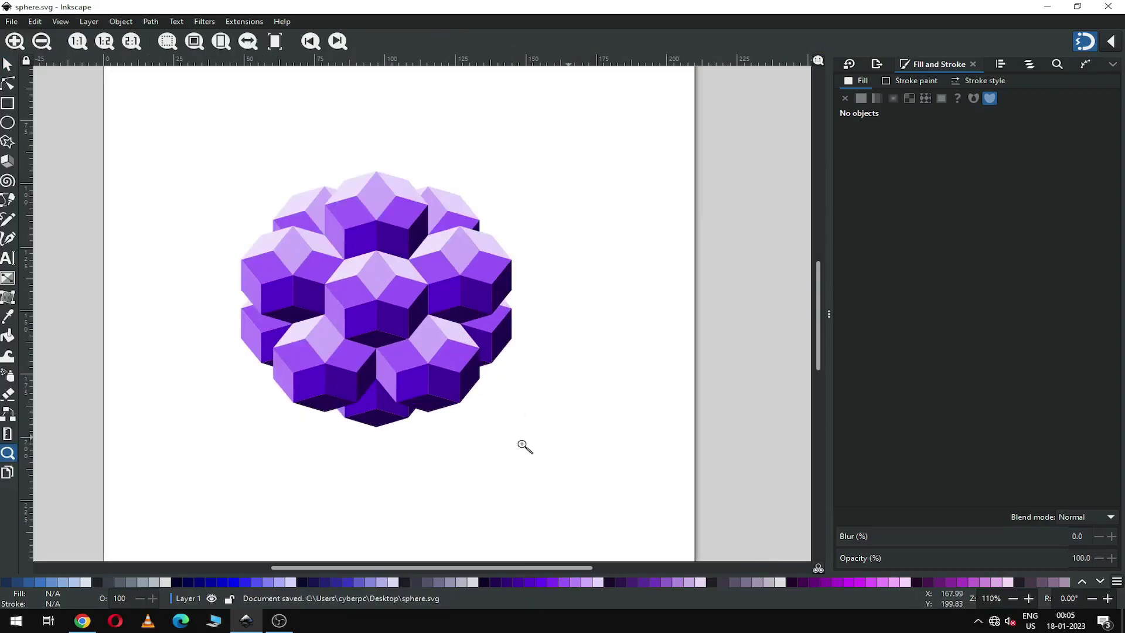
pyautogui.hotkey('ctrl', 's')
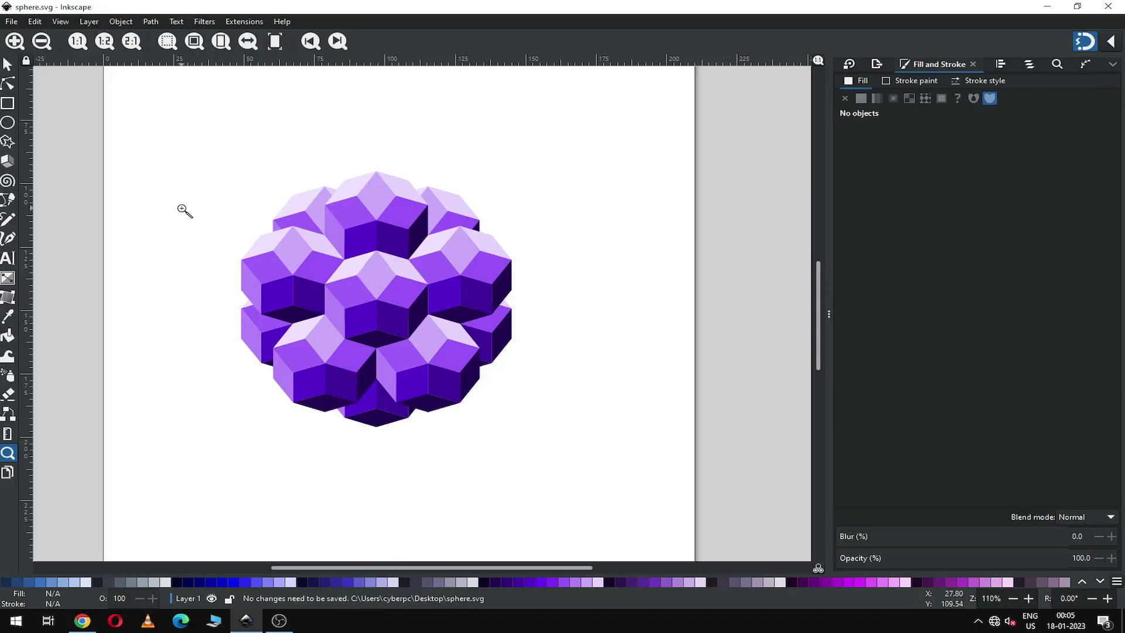
pyautogui.click(10, 65)
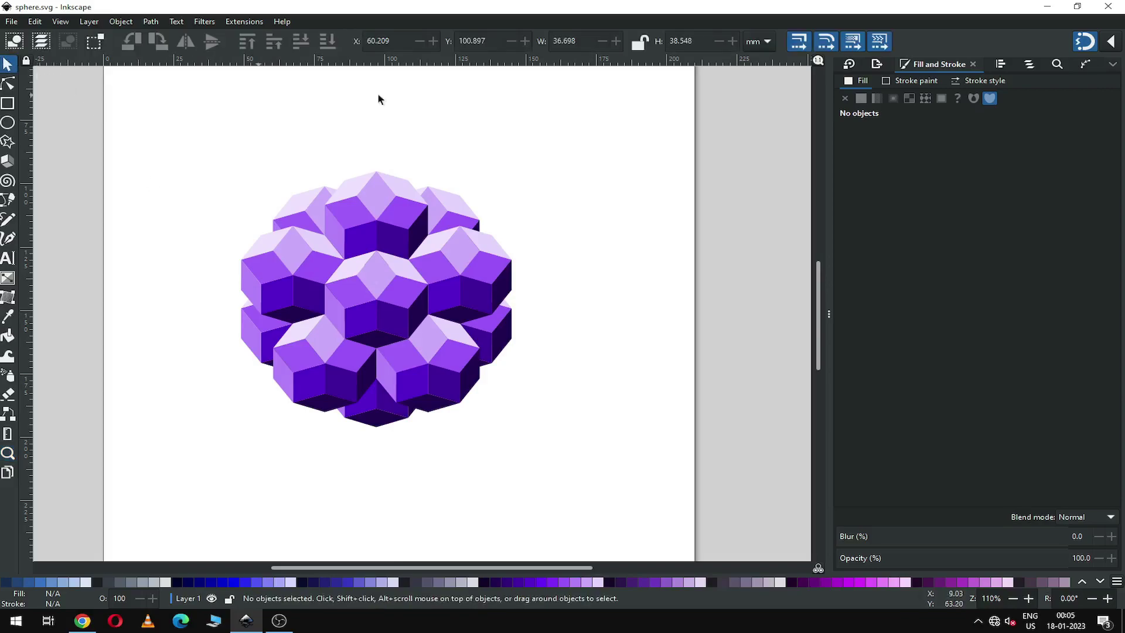